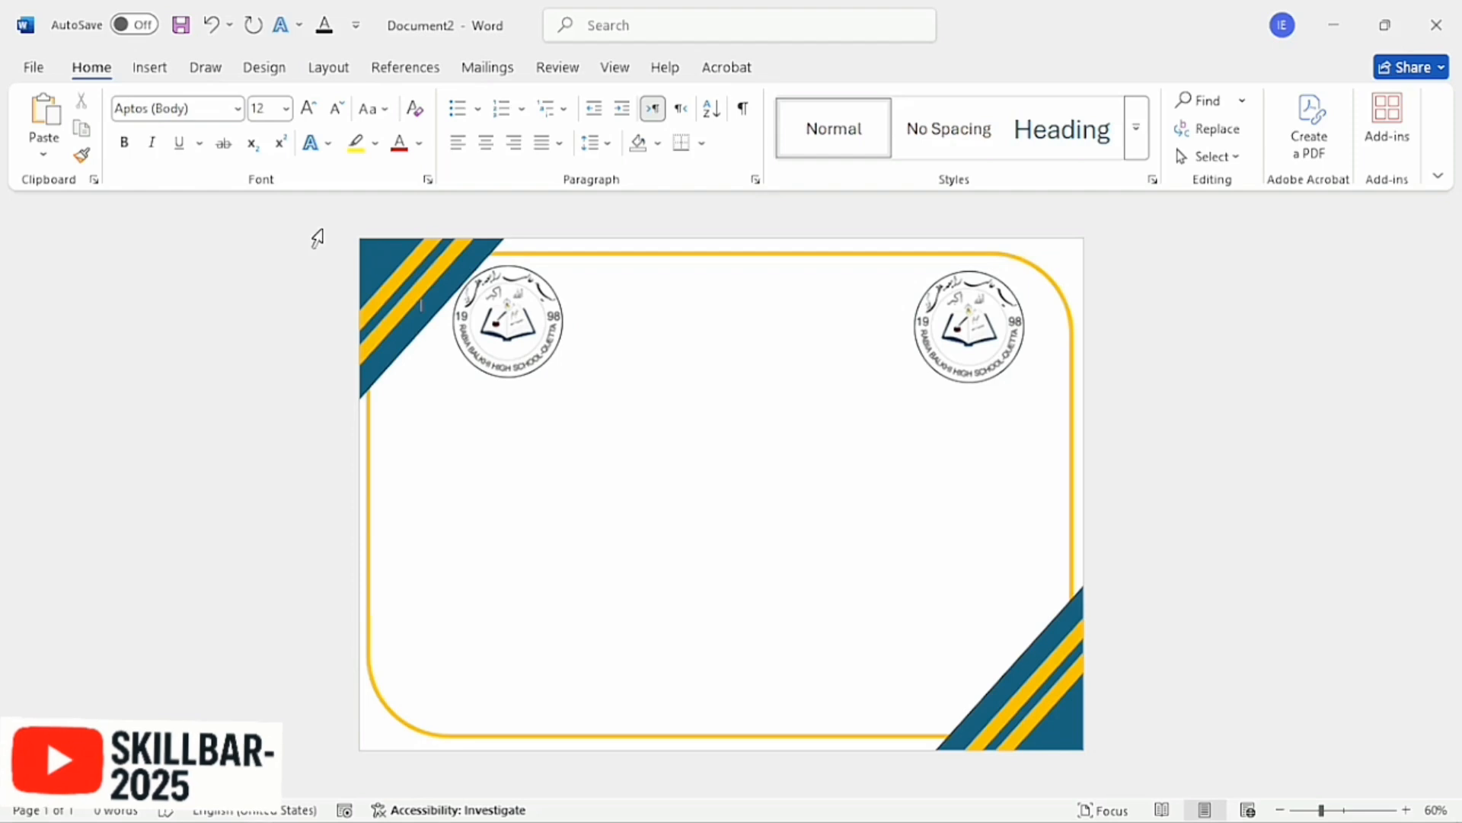
Step: Look at the source options for inserting a 3D model into the certificate document
{"action": "left_click", "coordinate": [155, 80]}
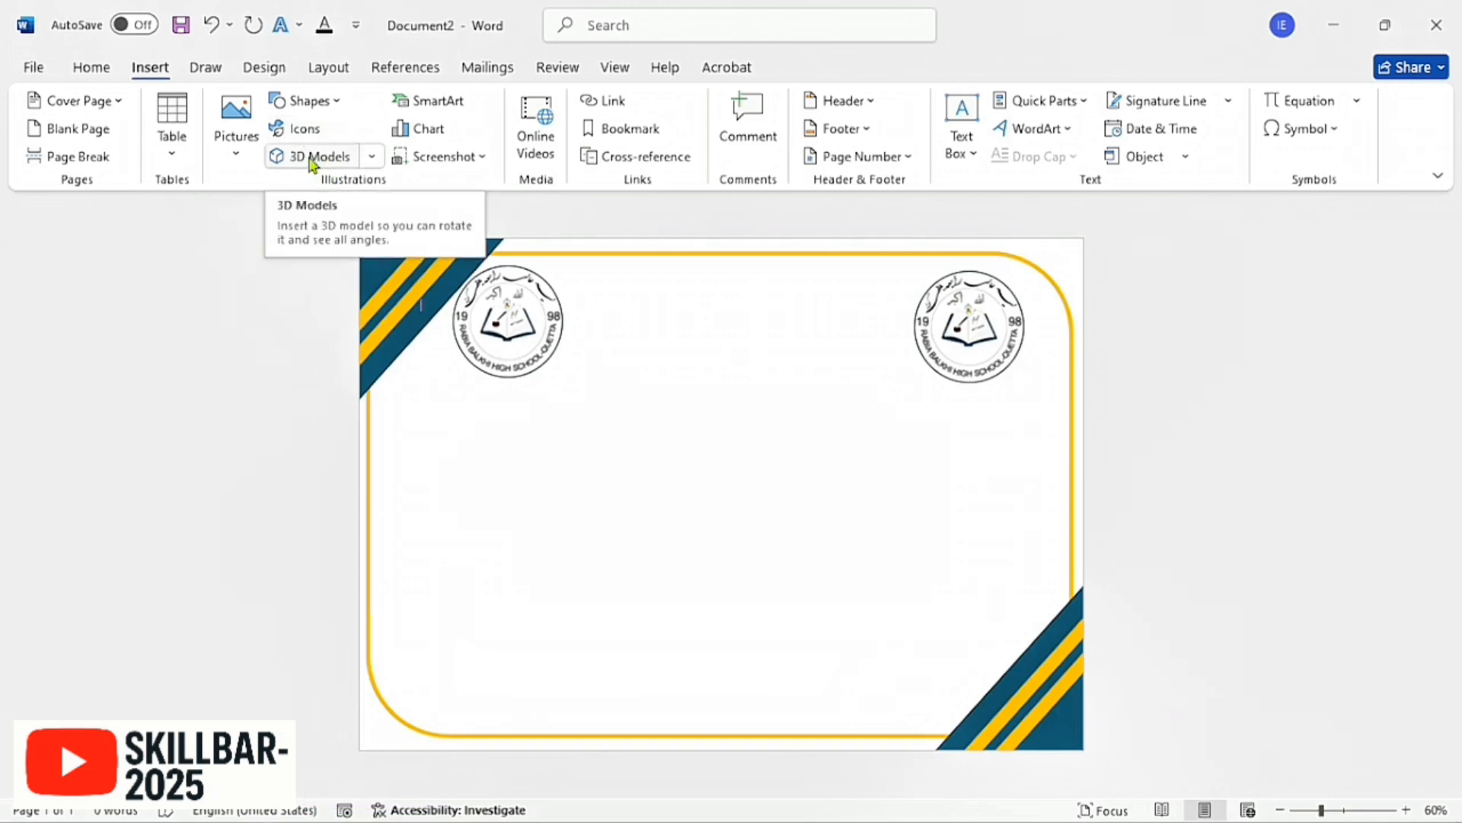
{"action": "left_click", "coordinate": [372, 158]}
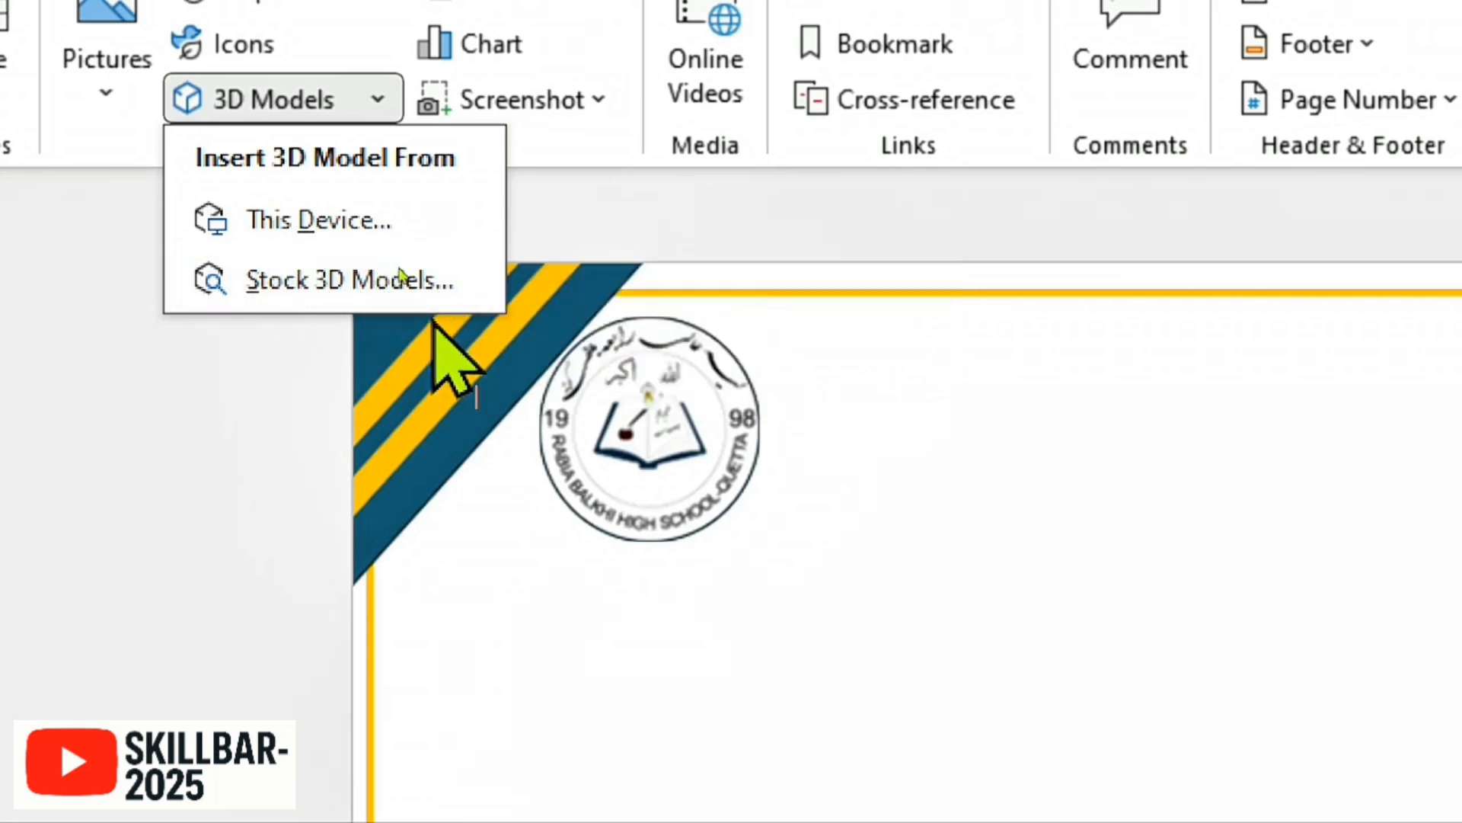
{"action": "left_click", "coordinate": [514, 439]}
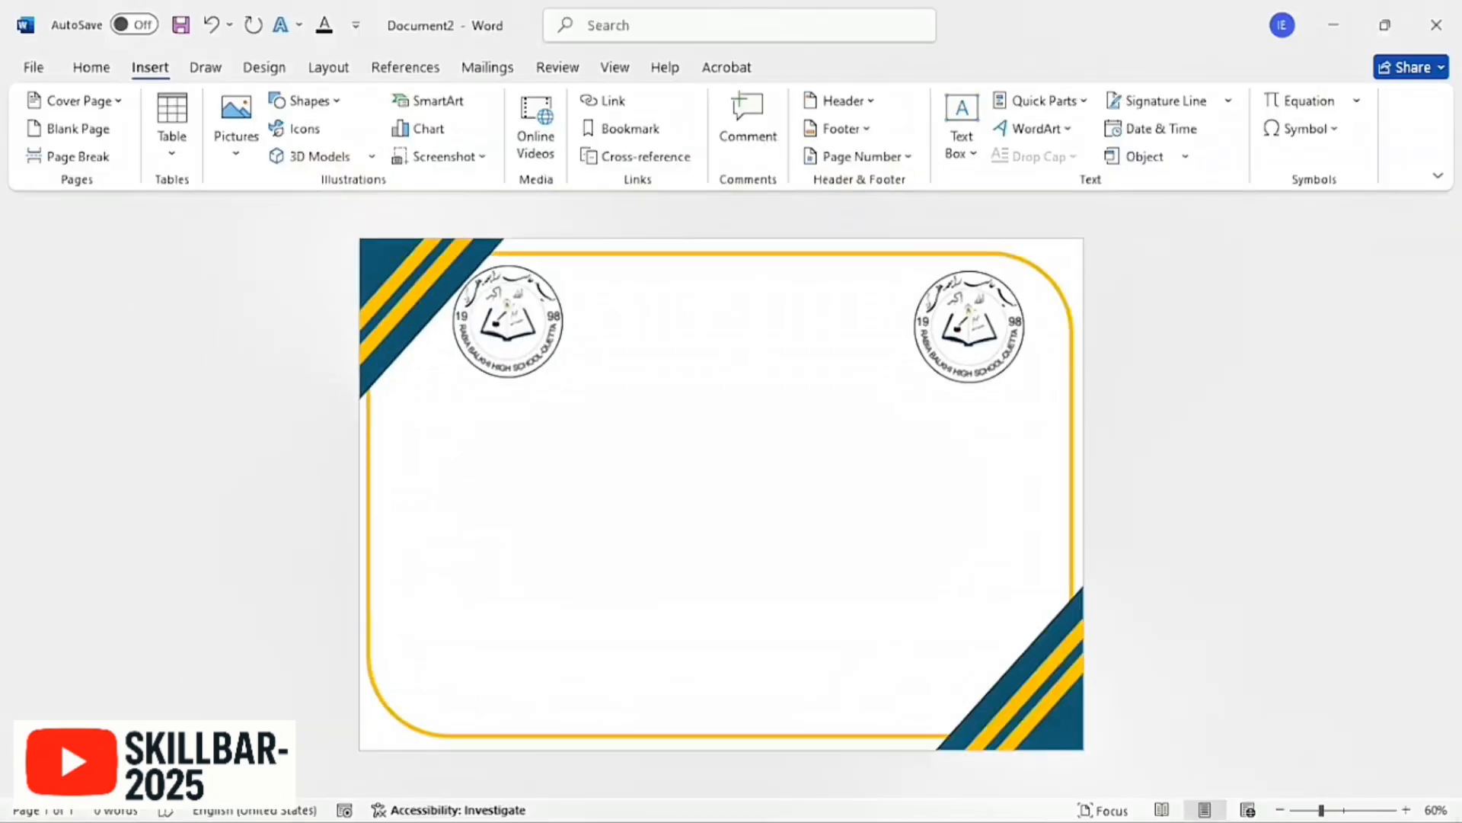
Step: Switch to the open "3d pic" document and enlarge its page to 150%
{"action": "mouse_move", "coordinate": [465, 821]}
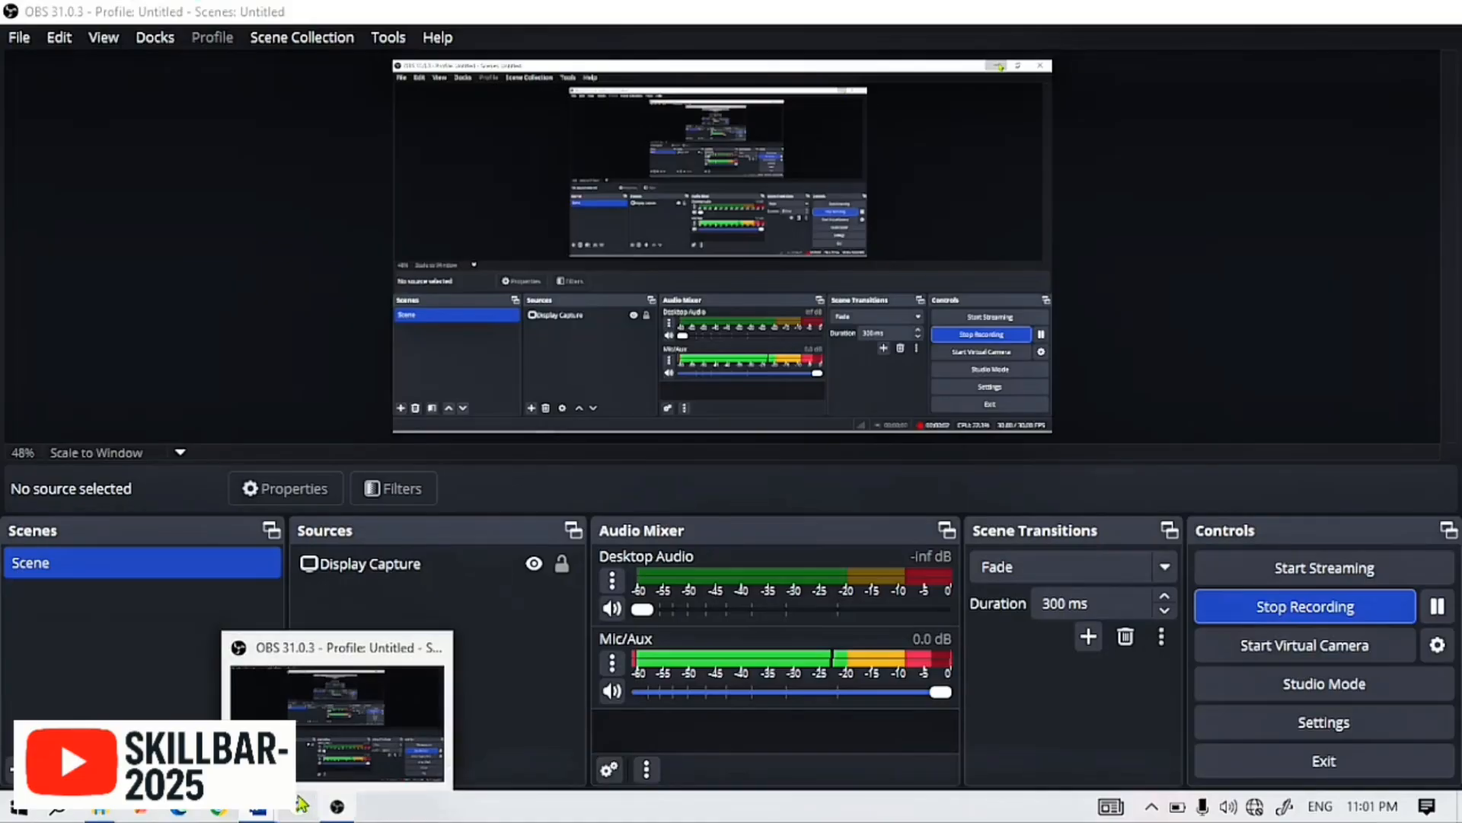
{"action": "mouse_move", "coordinate": [258, 809]}
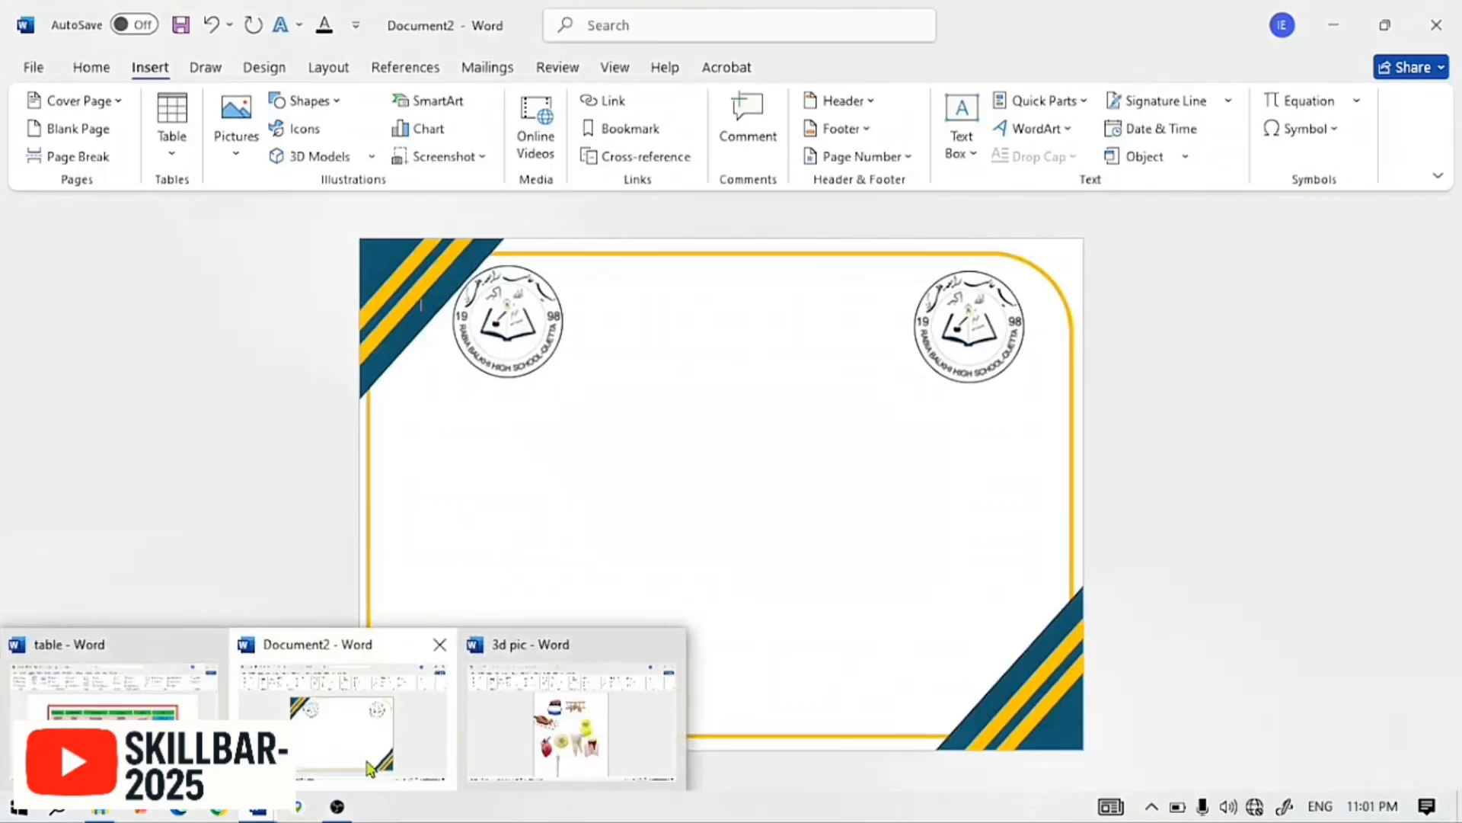
{"action": "left_click", "coordinate": [541, 720]}
{"action": "scroll", "coordinate": [769, 239], "scroll_direction": "up", "scroll_amount": 5}
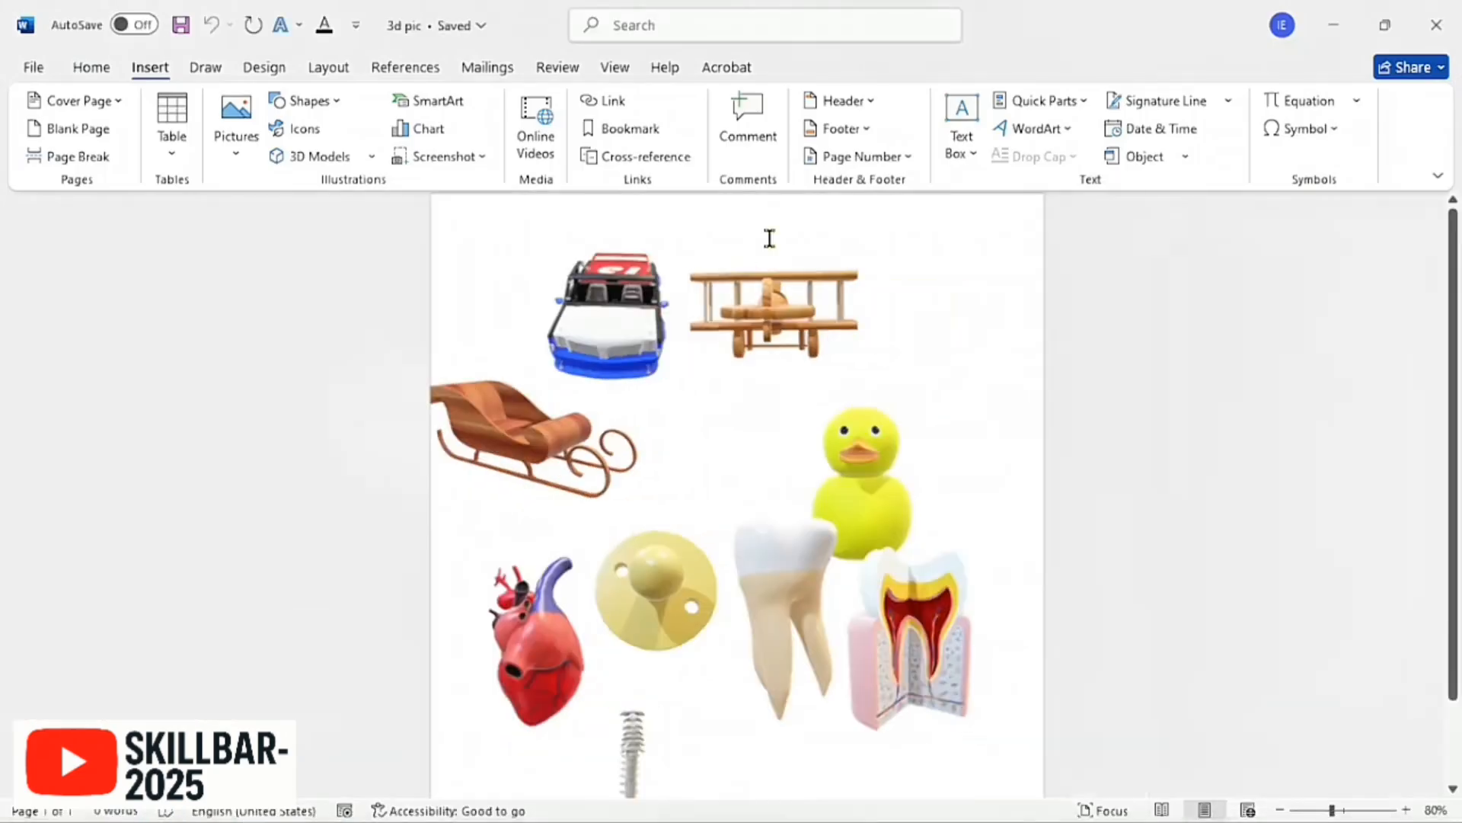
{"action": "scroll", "coordinate": [770, 238], "scroll_direction": "up", "scroll_amount": 4}
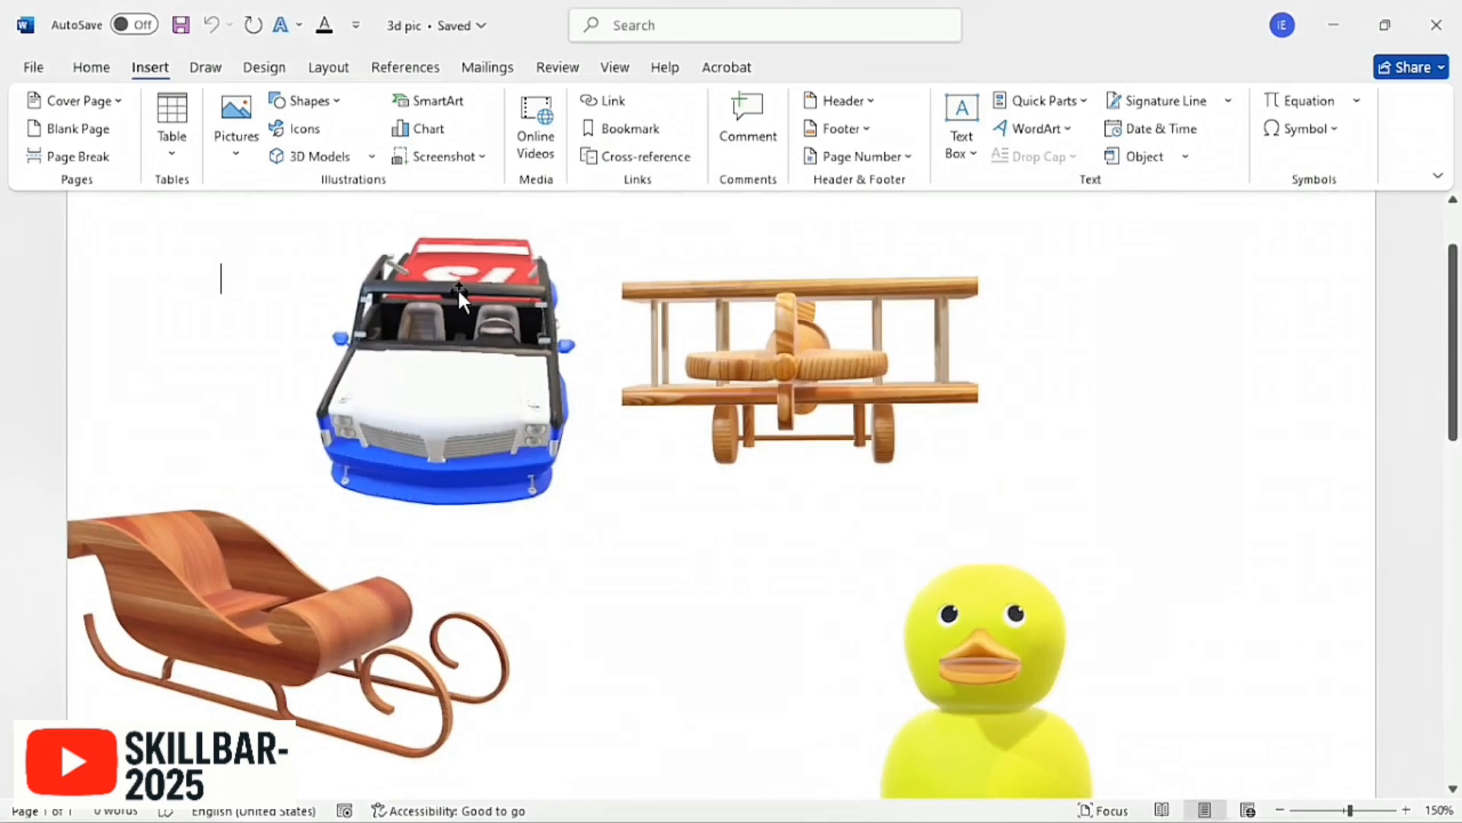
Step: Move the toy jeep model slightly left, away from the wooden airplane, and deselect it
{"action": "left_click_drag", "start_coordinate": [458, 299], "coordinate": [406, 303]}
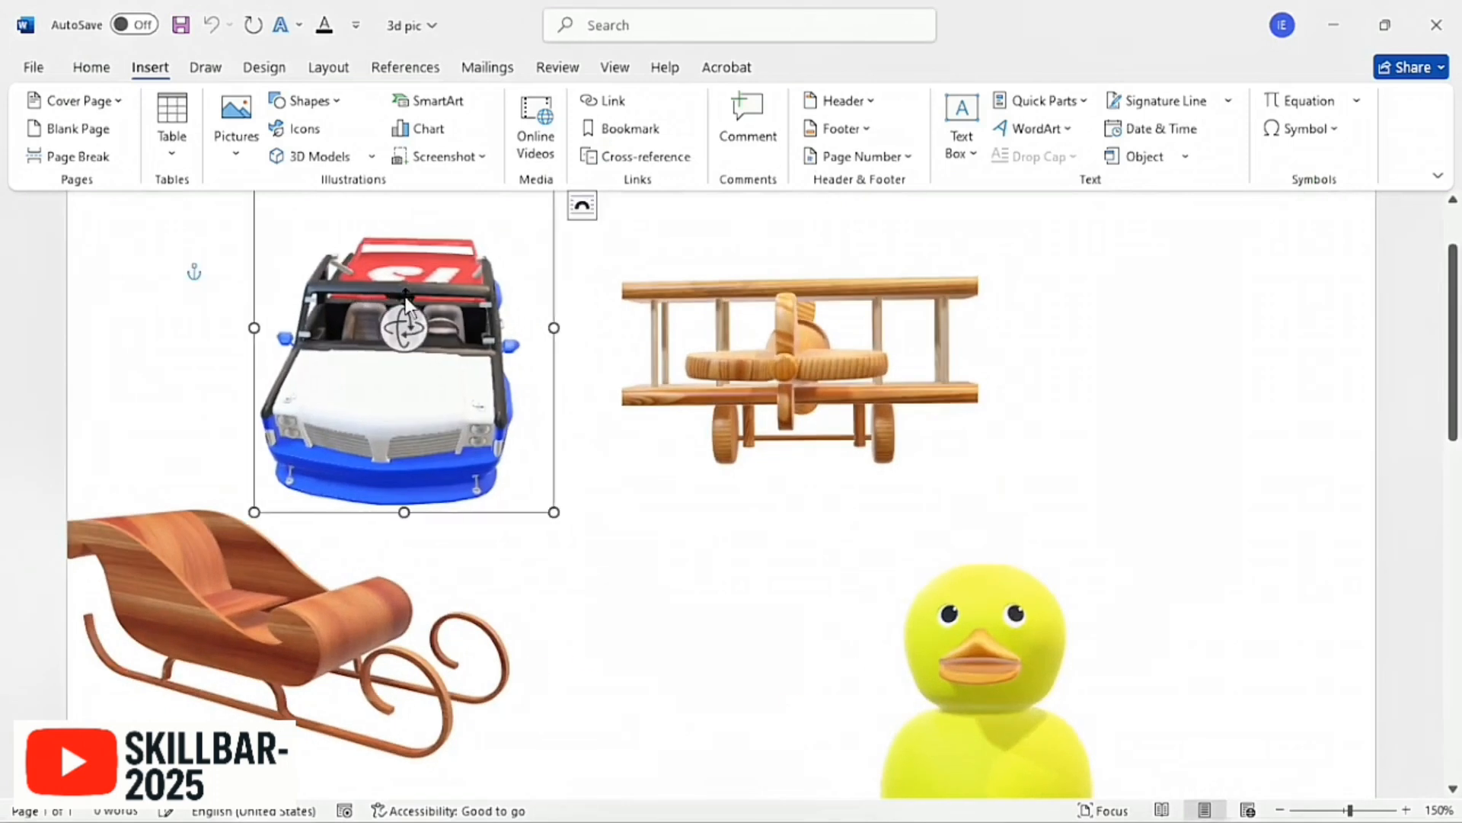
{"action": "key", "text": "Escape"}
{"action": "scroll", "coordinate": [405, 300], "scroll_direction": "up", "scroll_amount": 3}
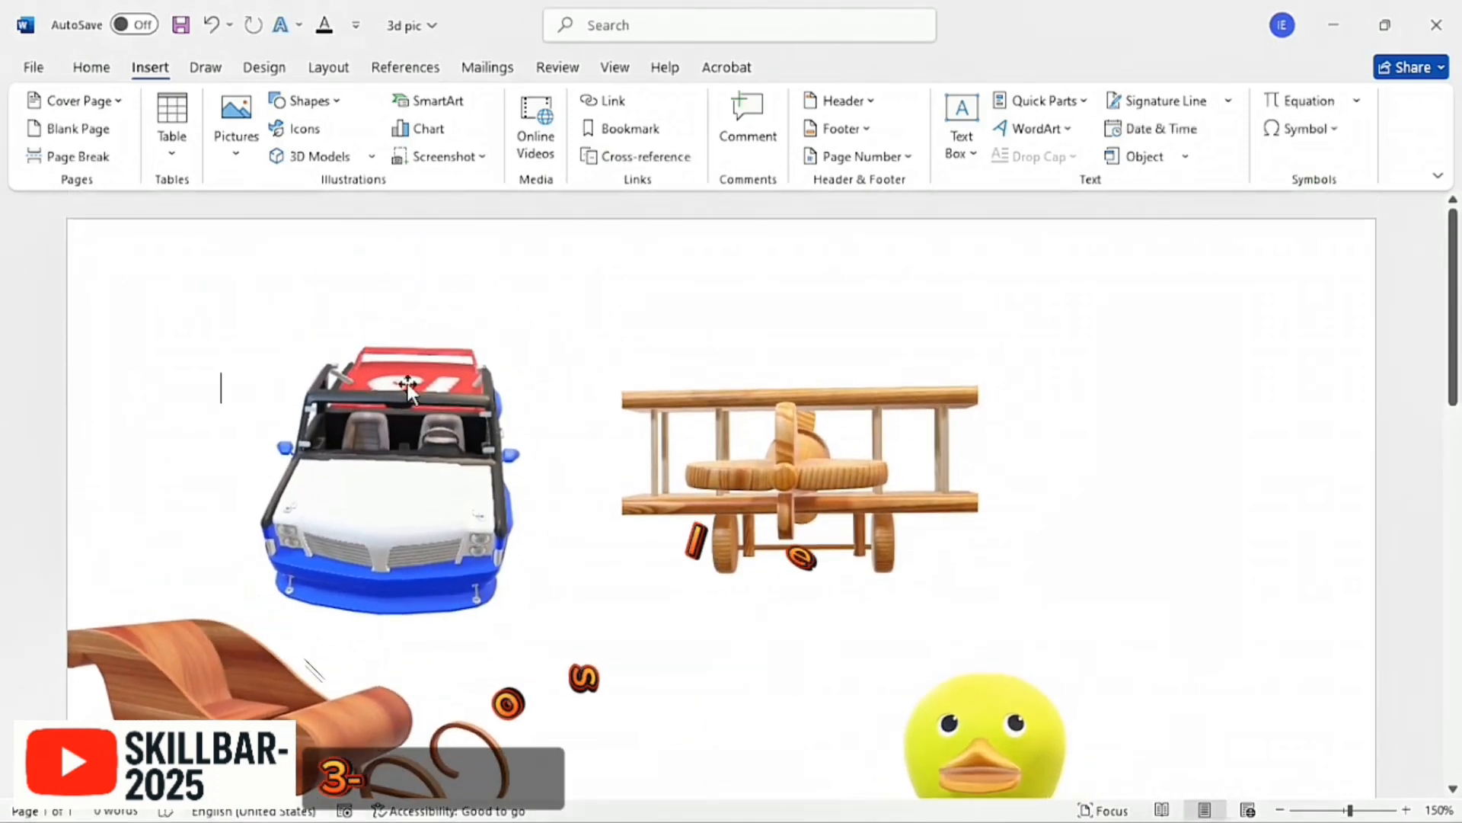
Step: Rotate the jeep model through front and top views, ending in a slightly angled front view from above
{"action": "left_click", "coordinate": [405, 390]}
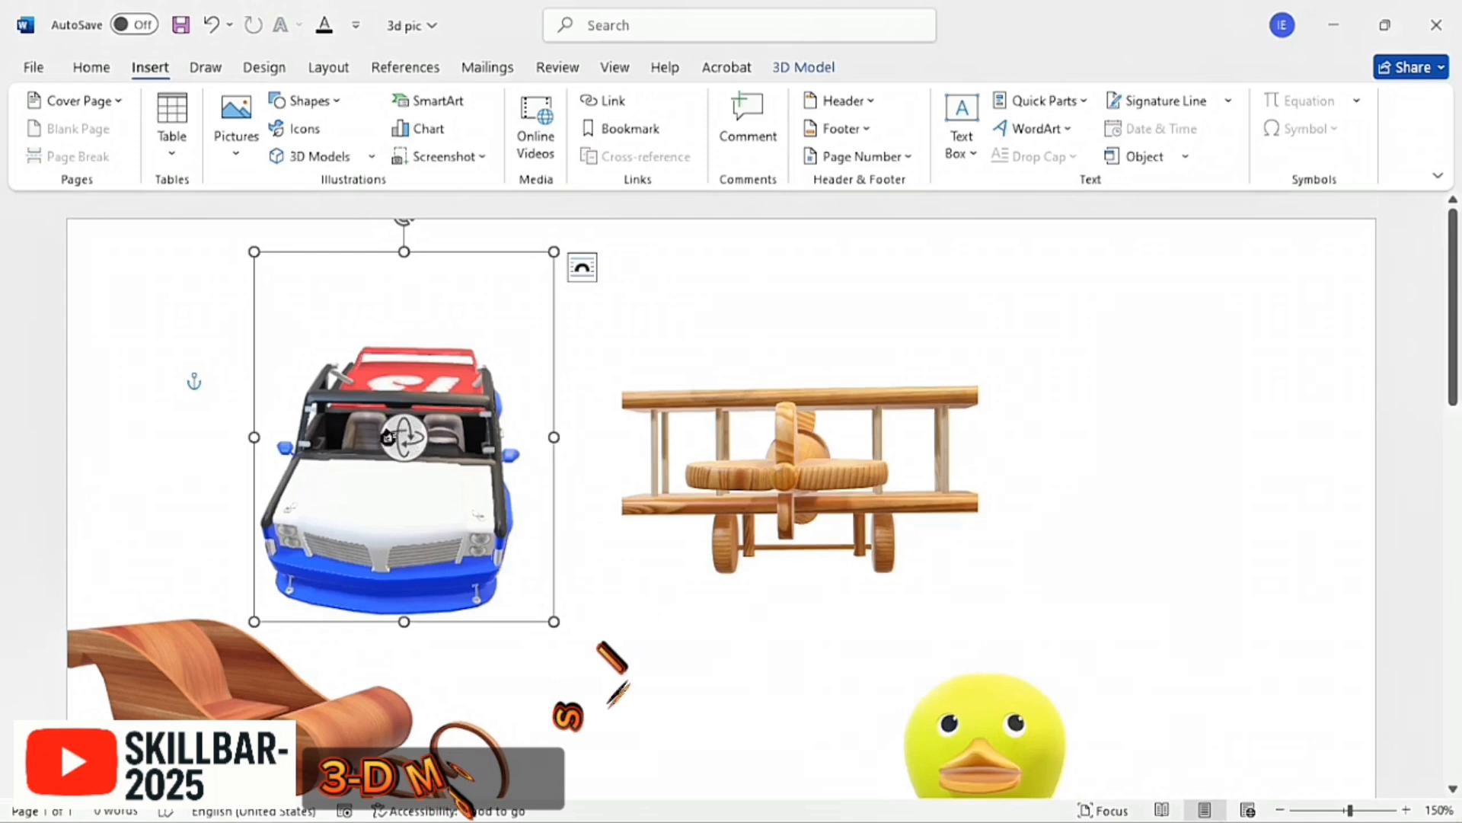
{"action": "left_click_drag", "start_coordinate": [366, 361], "coordinate": [457, 411]}
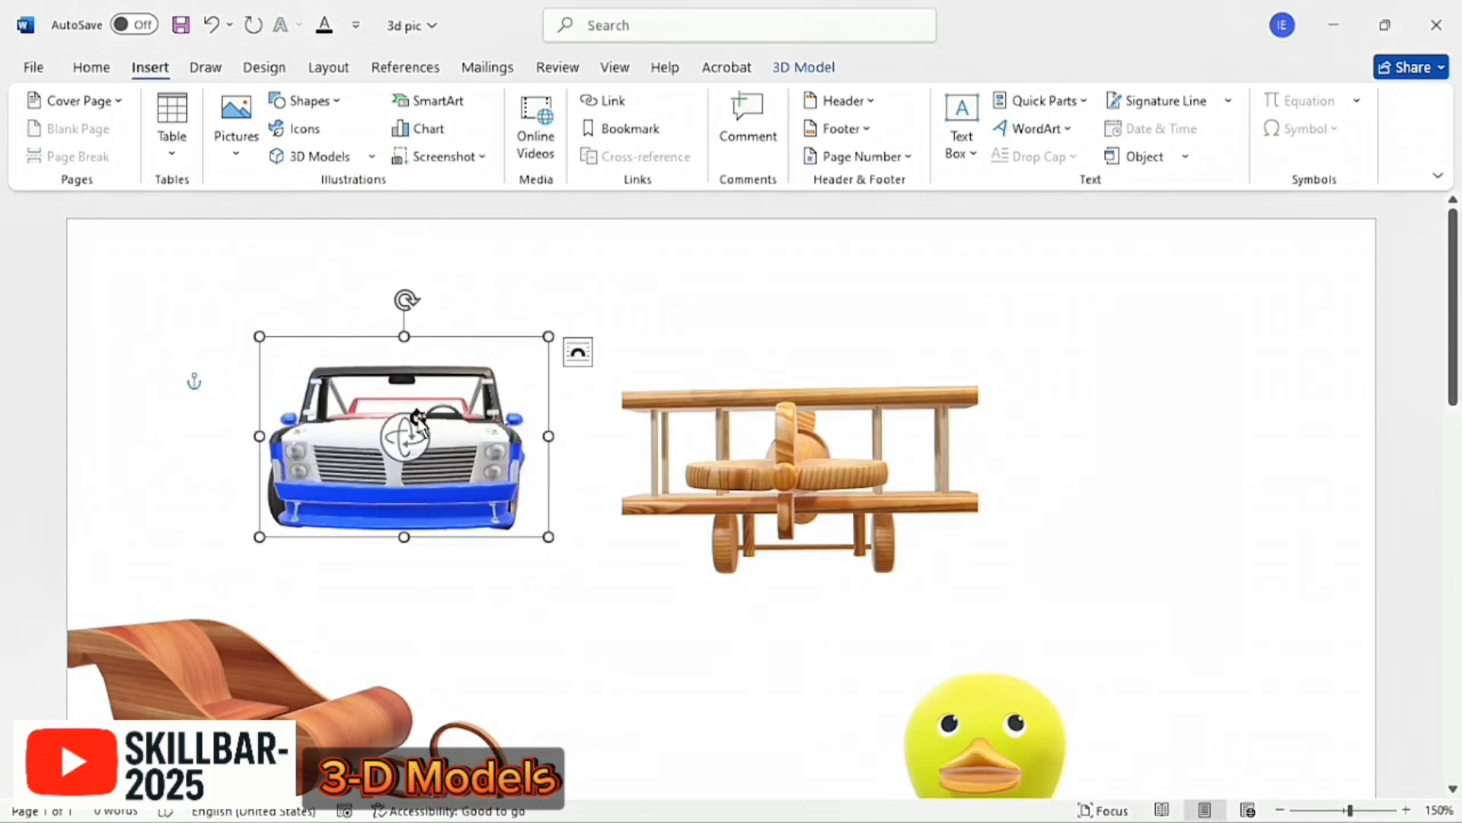
{"action": "left_click_drag", "start_coordinate": [408, 435], "coordinate": [475, 605]}
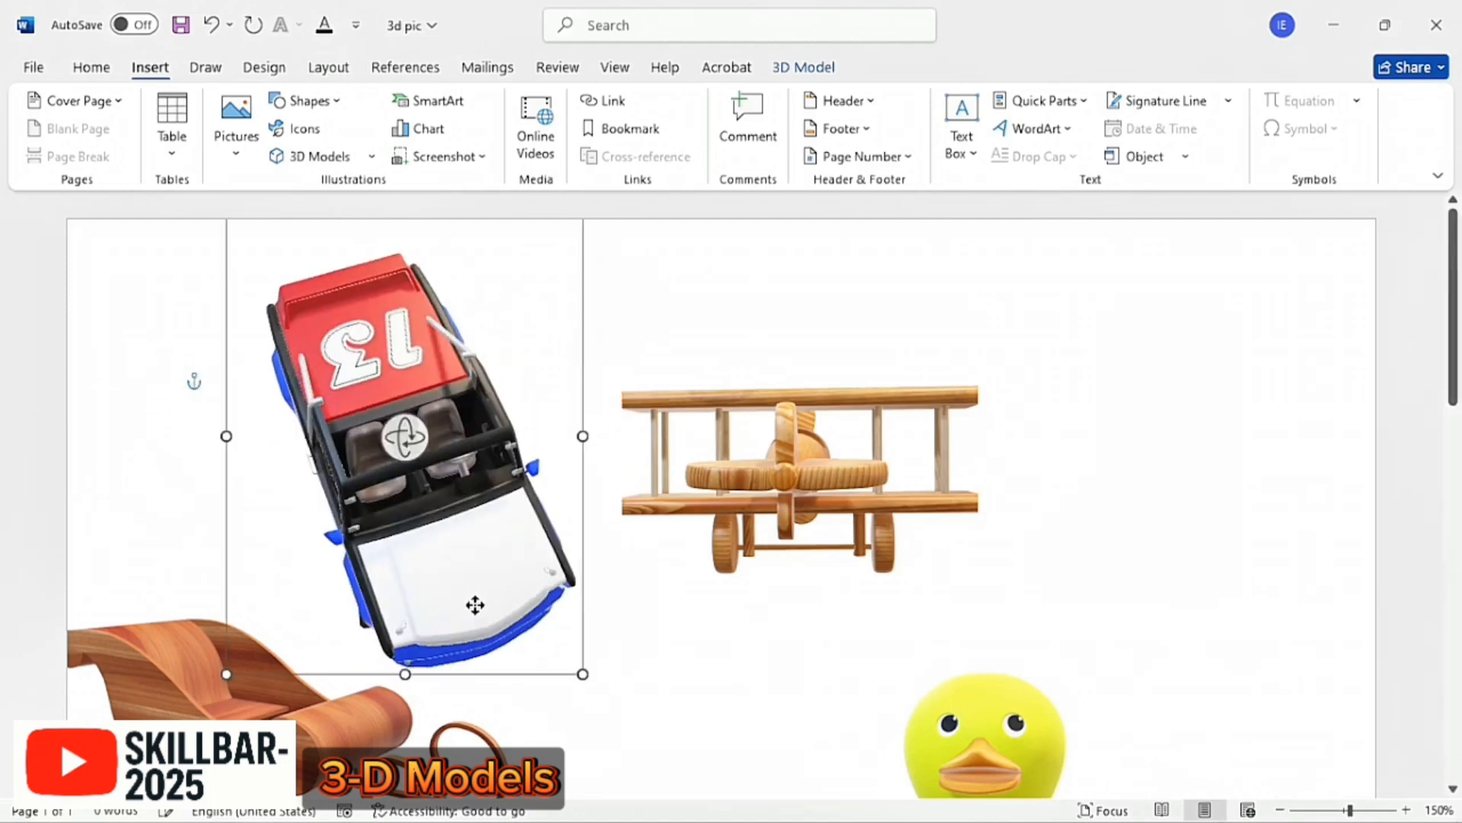
{"action": "left_click_drag", "start_coordinate": [412, 438], "coordinate": [499, 310]}
{"action": "left_click_drag", "start_coordinate": [405, 443], "coordinate": [220, 455]}
{"action": "left_click", "coordinate": [601, 426]}
Step: Rotate the wooden airplane model to an angled side view with its propeller on the right, and clear the selection
{"action": "left_click", "coordinate": [776, 454]}
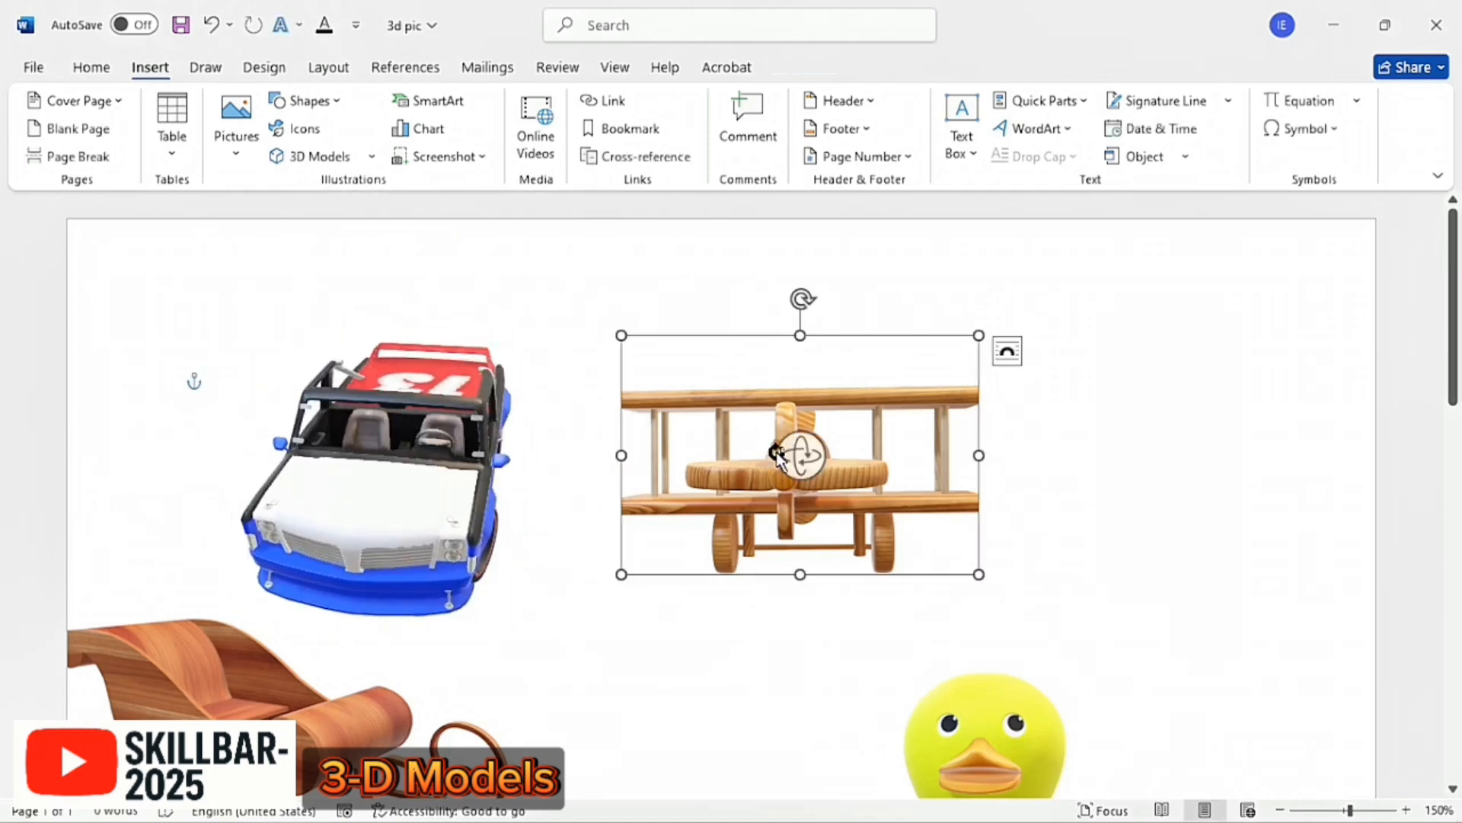
{"action": "left_click_drag", "start_coordinate": [799, 454], "coordinate": [553, 501]}
{"action": "key", "text": "ctrl+a"}
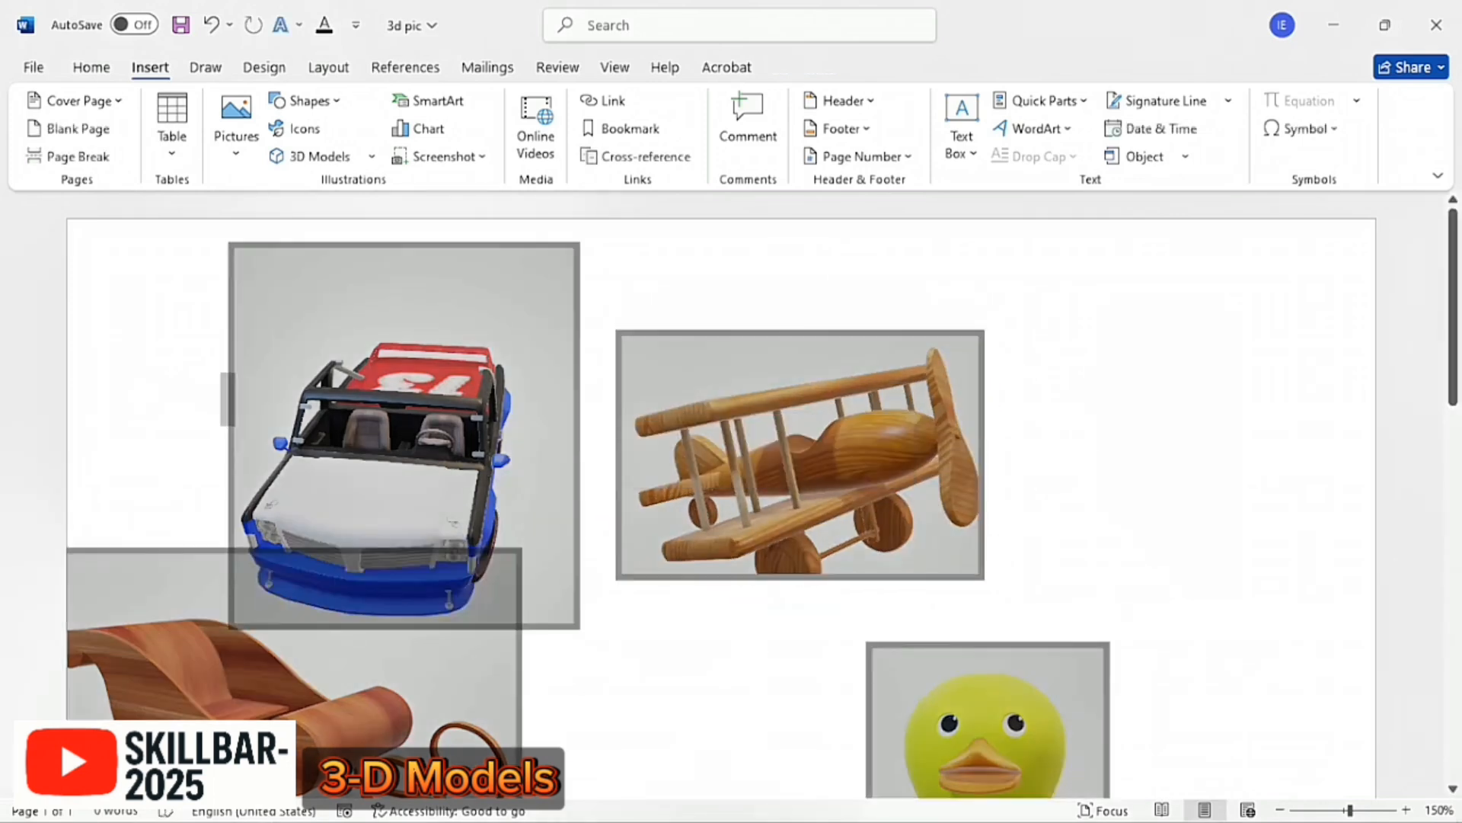
{"action": "left_click", "coordinate": [659, 656]}
Step: Move the wooden sleigh fully onto the page and rotate it to show its side and seat from above
{"action": "scroll", "coordinate": [659, 656], "scroll_direction": "down", "scroll_amount": 5}
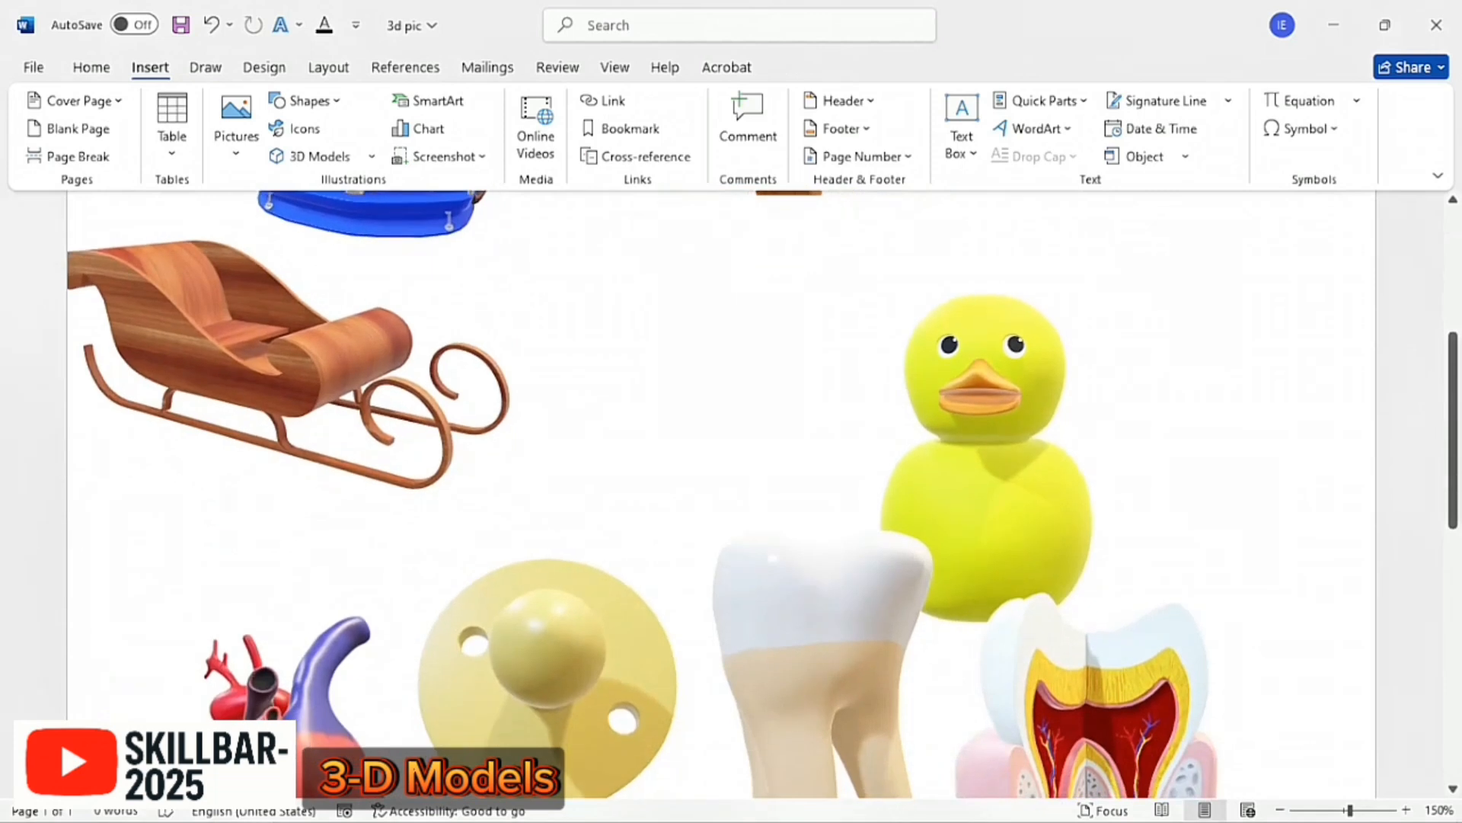
{"action": "left_click", "coordinate": [290, 404]}
{"action": "left_click_drag", "start_coordinate": [380, 419], "coordinate": [402, 431]}
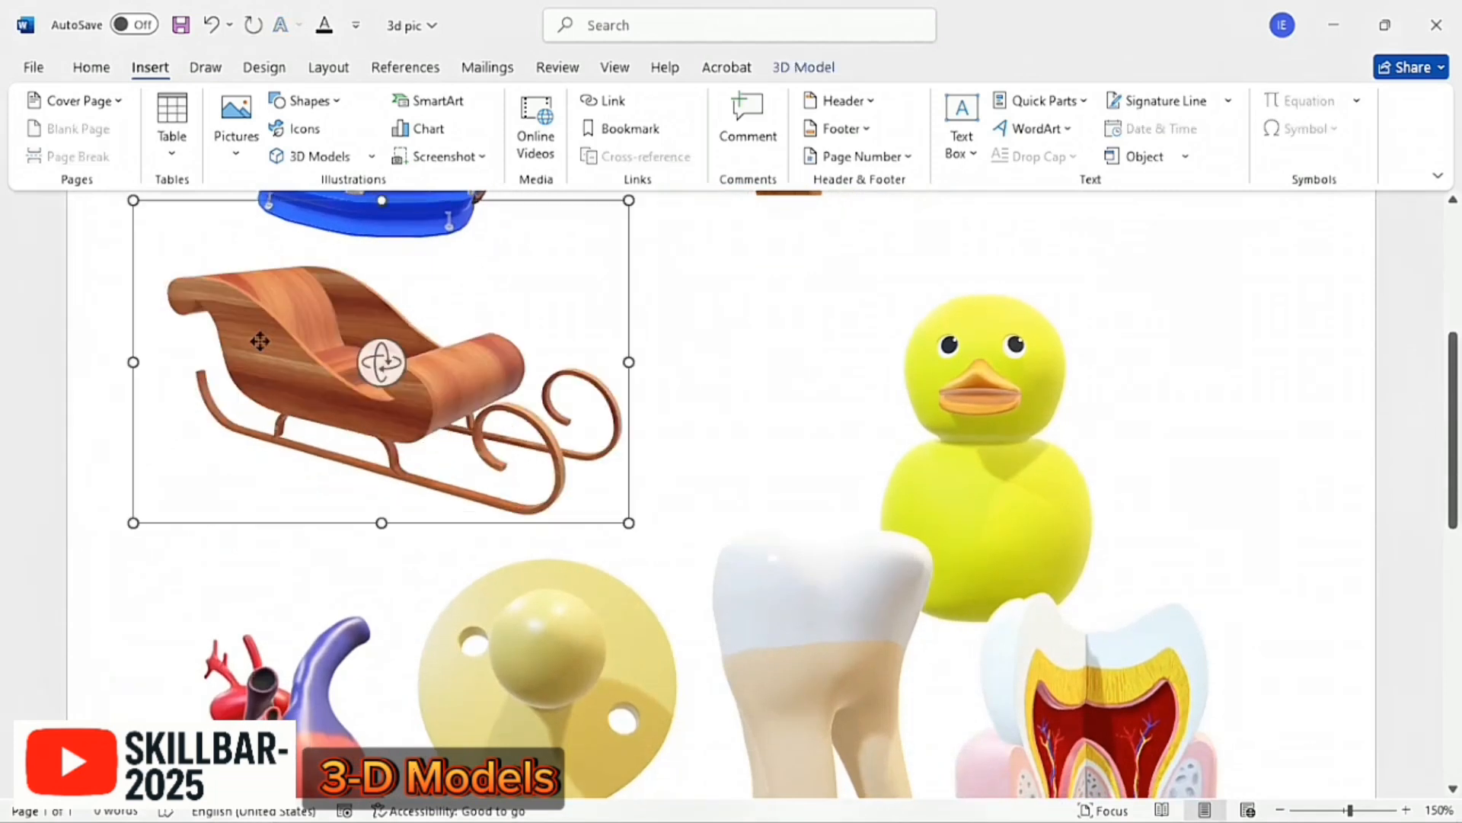
{"action": "left_click_drag", "start_coordinate": [381, 362], "coordinate": [431, 411]}
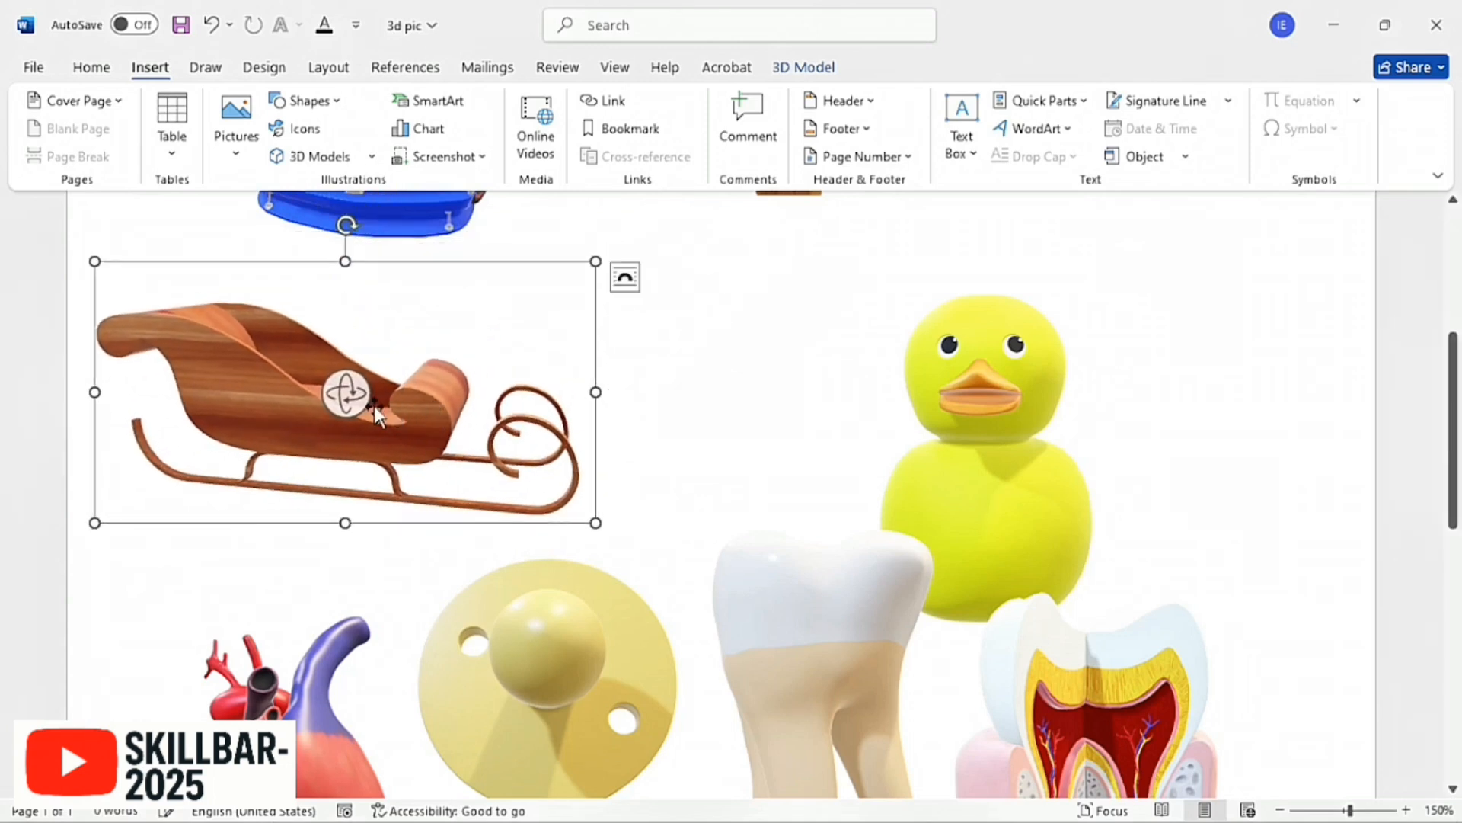
{"action": "left_click_drag", "start_coordinate": [345, 393], "coordinate": [350, 463]}
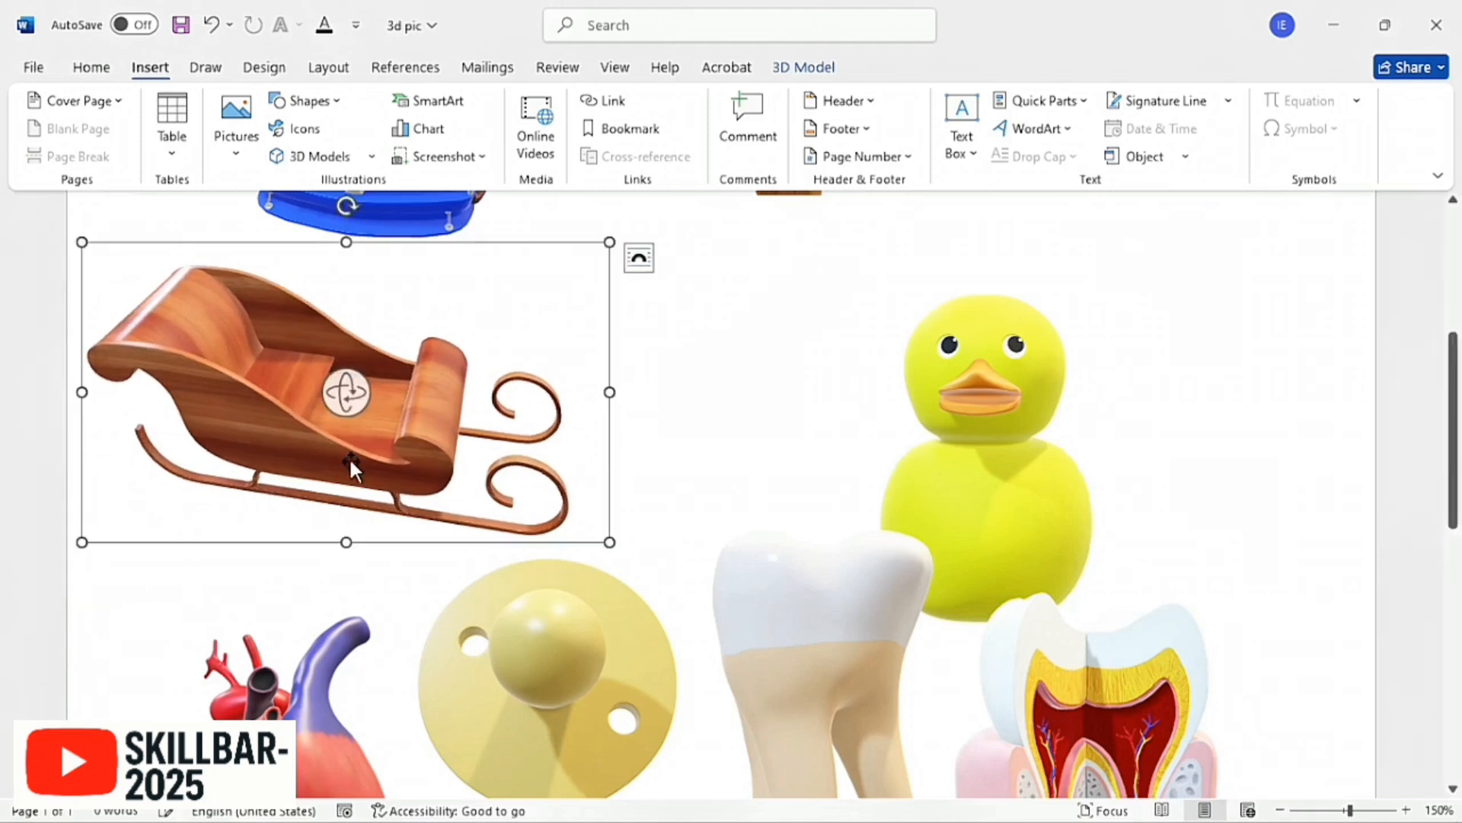
Step: Move the yellow duck model up, clear of the teeth, and tilt its head to face upward
{"action": "left_click", "coordinate": [994, 335]}
{"action": "left_click_drag", "start_coordinate": [989, 409], "coordinate": [1021, 297]}
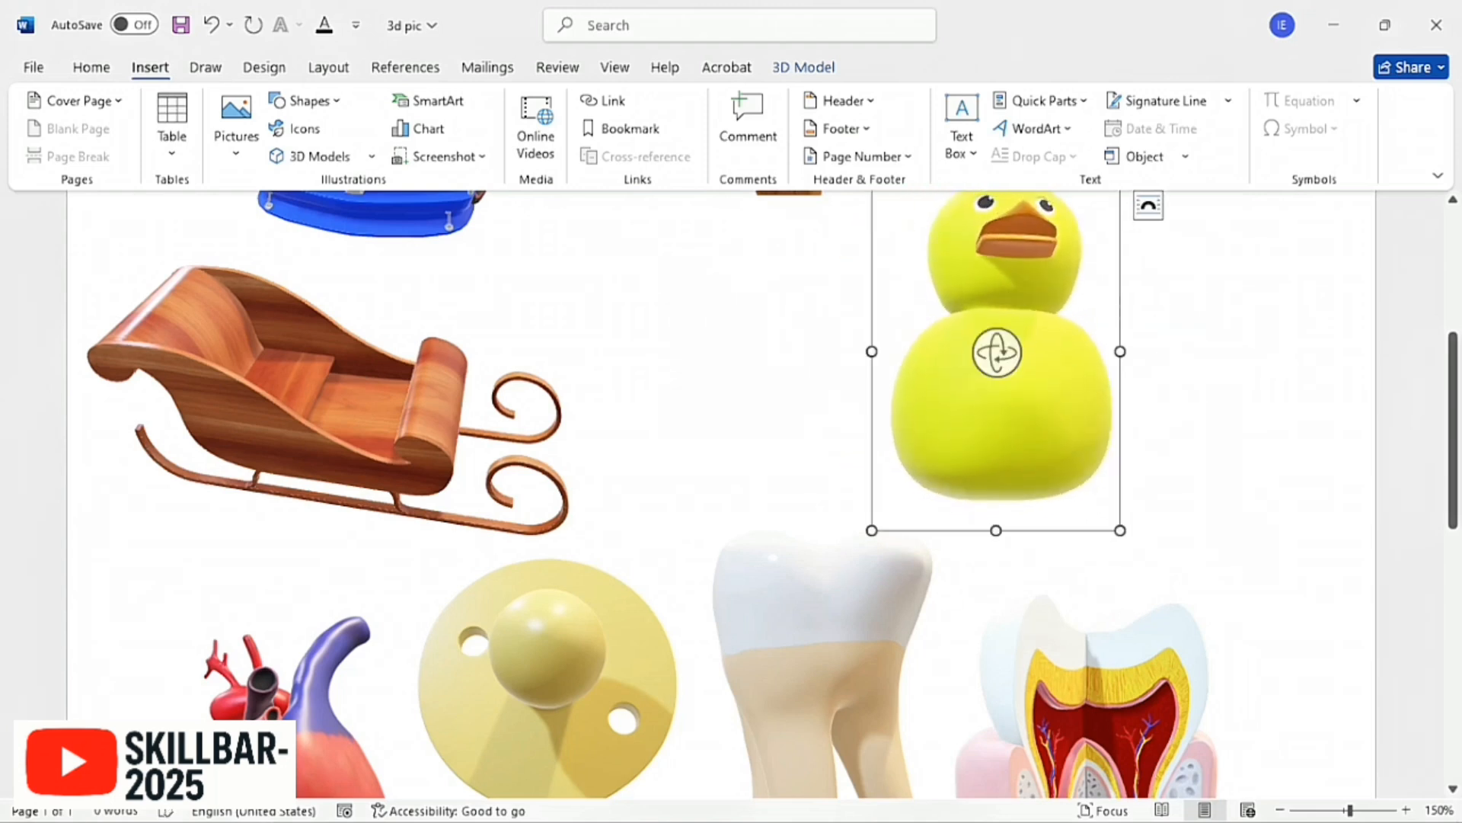
Step: Rotate the whole tooth model upside down and back to an upright view with its roots pointing down
{"action": "scroll", "coordinate": [811, 393], "scroll_direction": "down", "scroll_amount": 3}
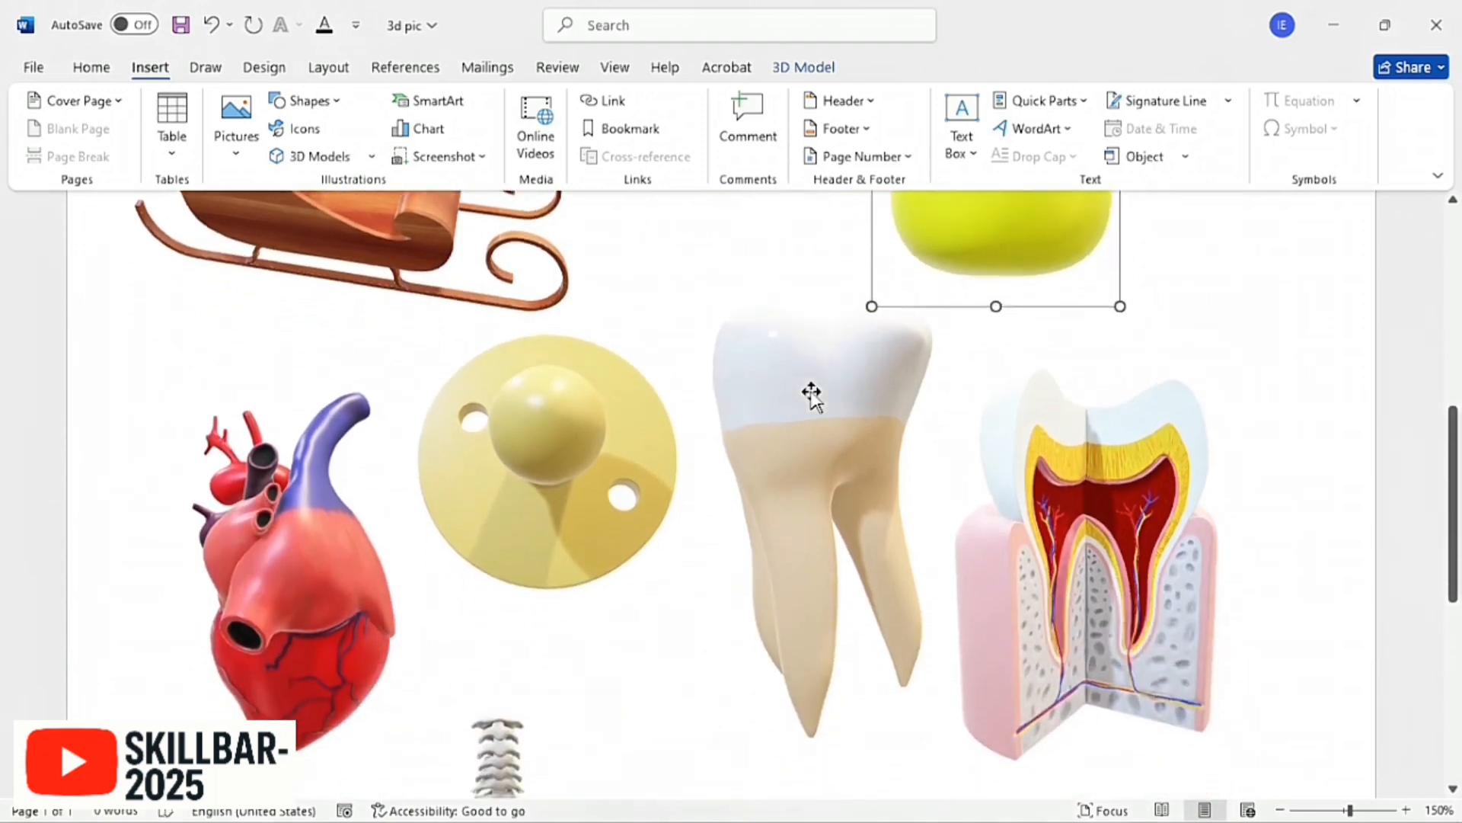
{"action": "left_click", "coordinate": [830, 392]}
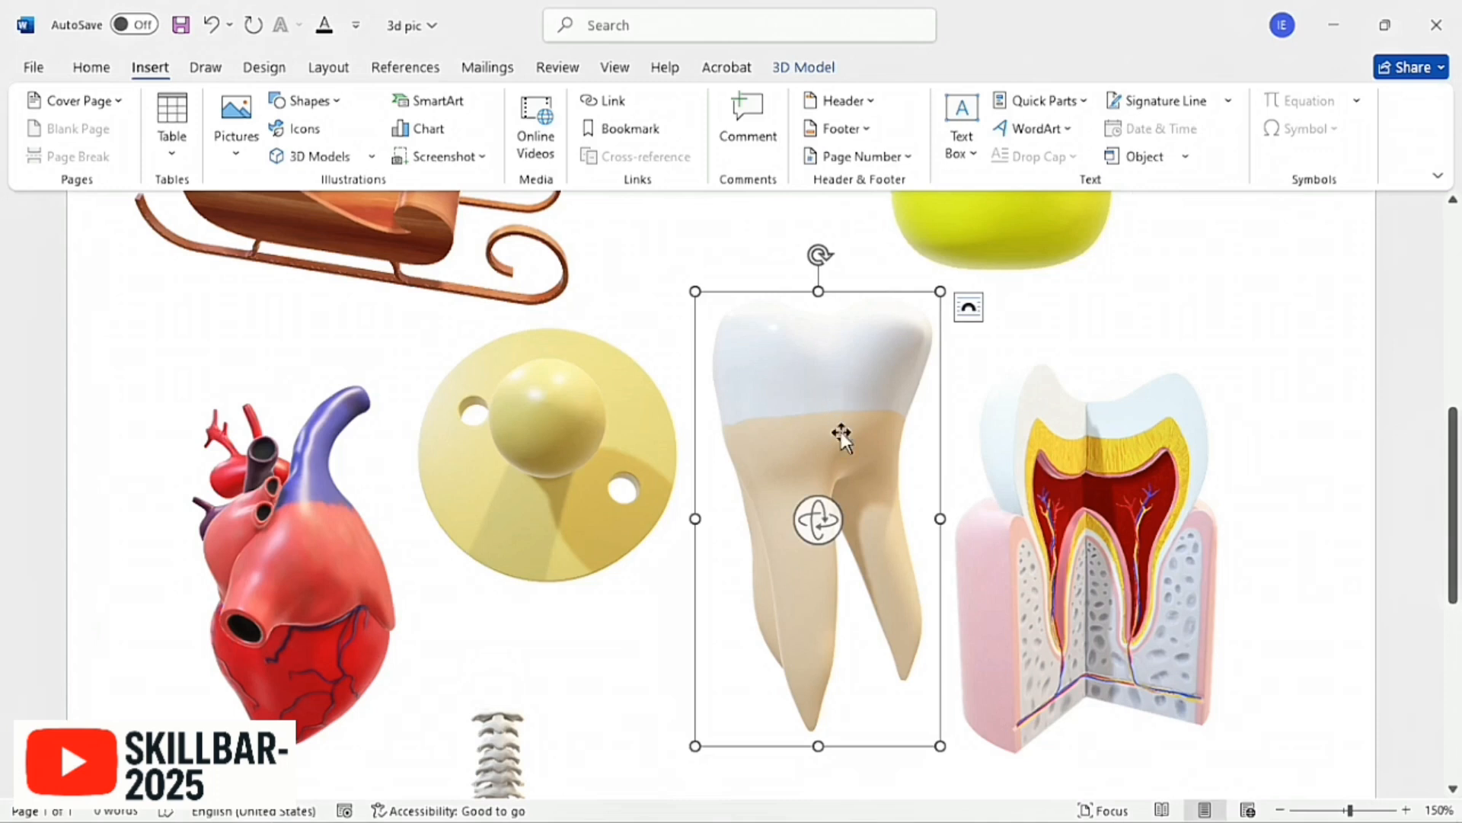
{"action": "left_click_drag", "start_coordinate": [819, 524], "coordinate": [486, 224]}
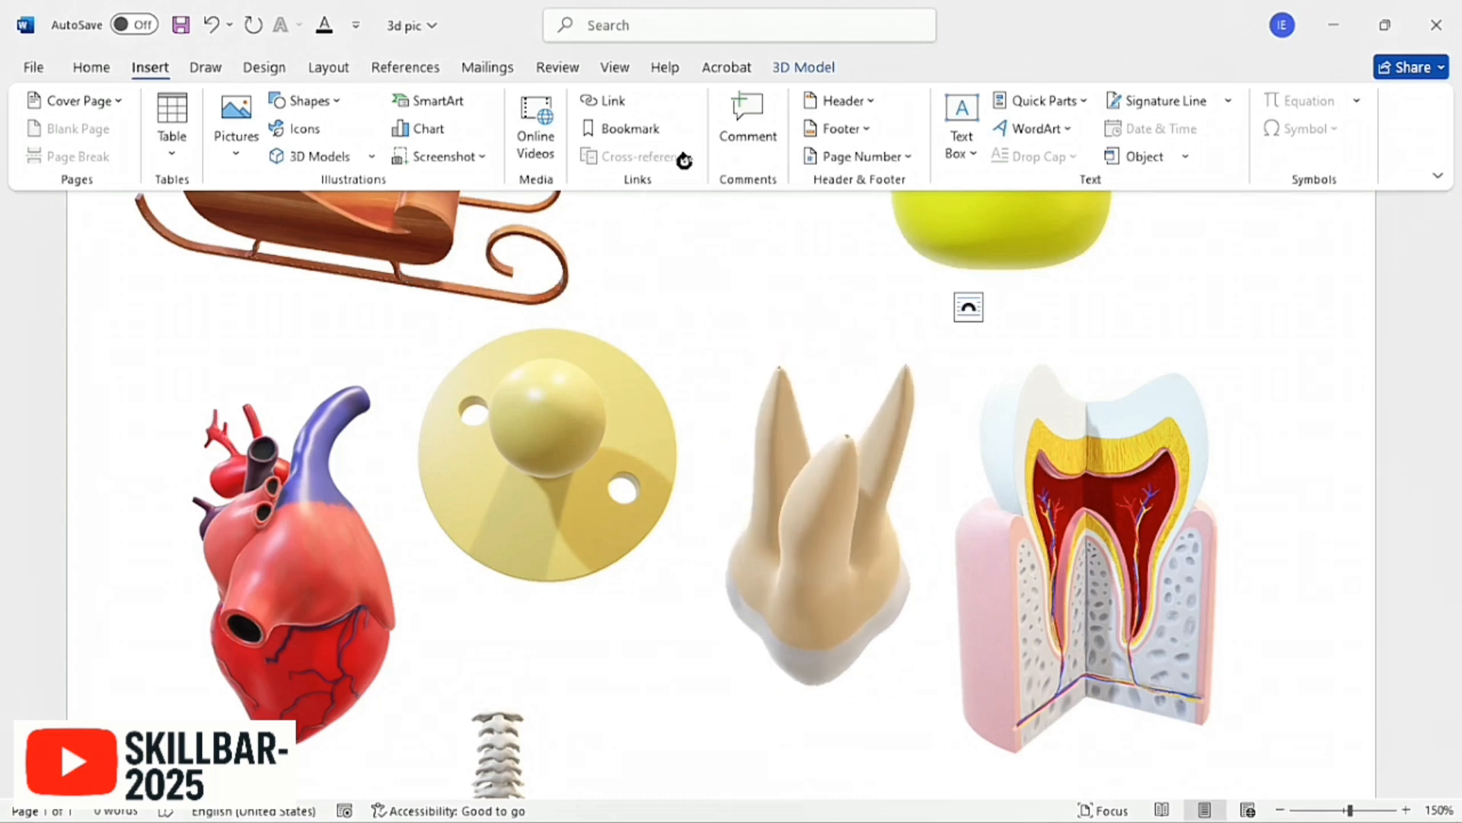
{"action": "left_click_drag", "start_coordinate": [685, 202], "coordinate": [1150, 816]}
{"action": "left_click_drag", "start_coordinate": [1103, 686], "coordinate": [806, 467]}
Step: Rotate the tooth cross-section model around and back so that its cutaway interior faces forward
{"action": "left_click", "coordinate": [1125, 505]}
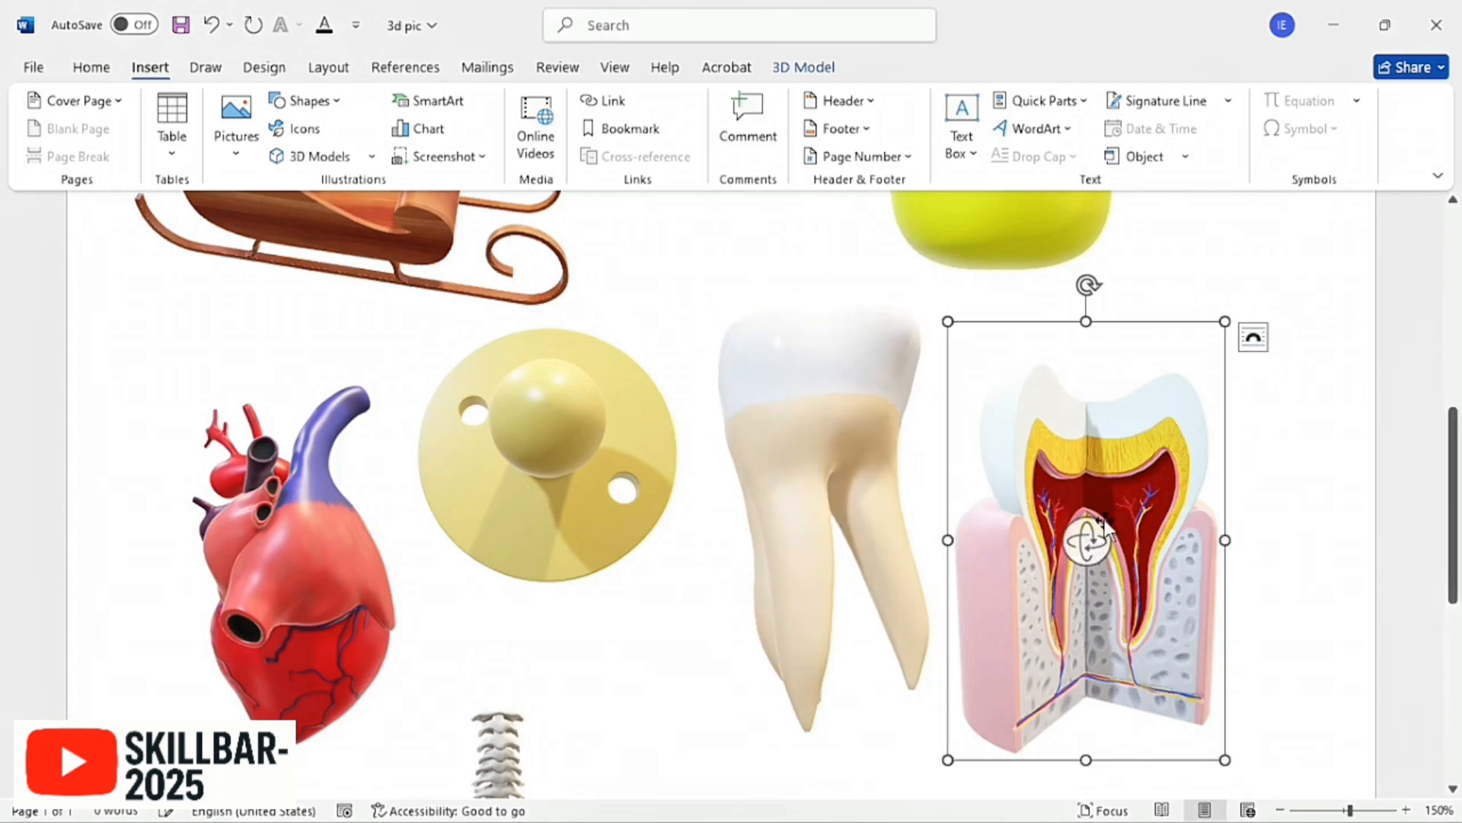
{"action": "left_click_drag", "start_coordinate": [1075, 543], "coordinate": [1036, 564]}
{"action": "scroll", "coordinate": [1043, 567], "scroll_direction": "up", "scroll_amount": 3, "text": "ctrl"}
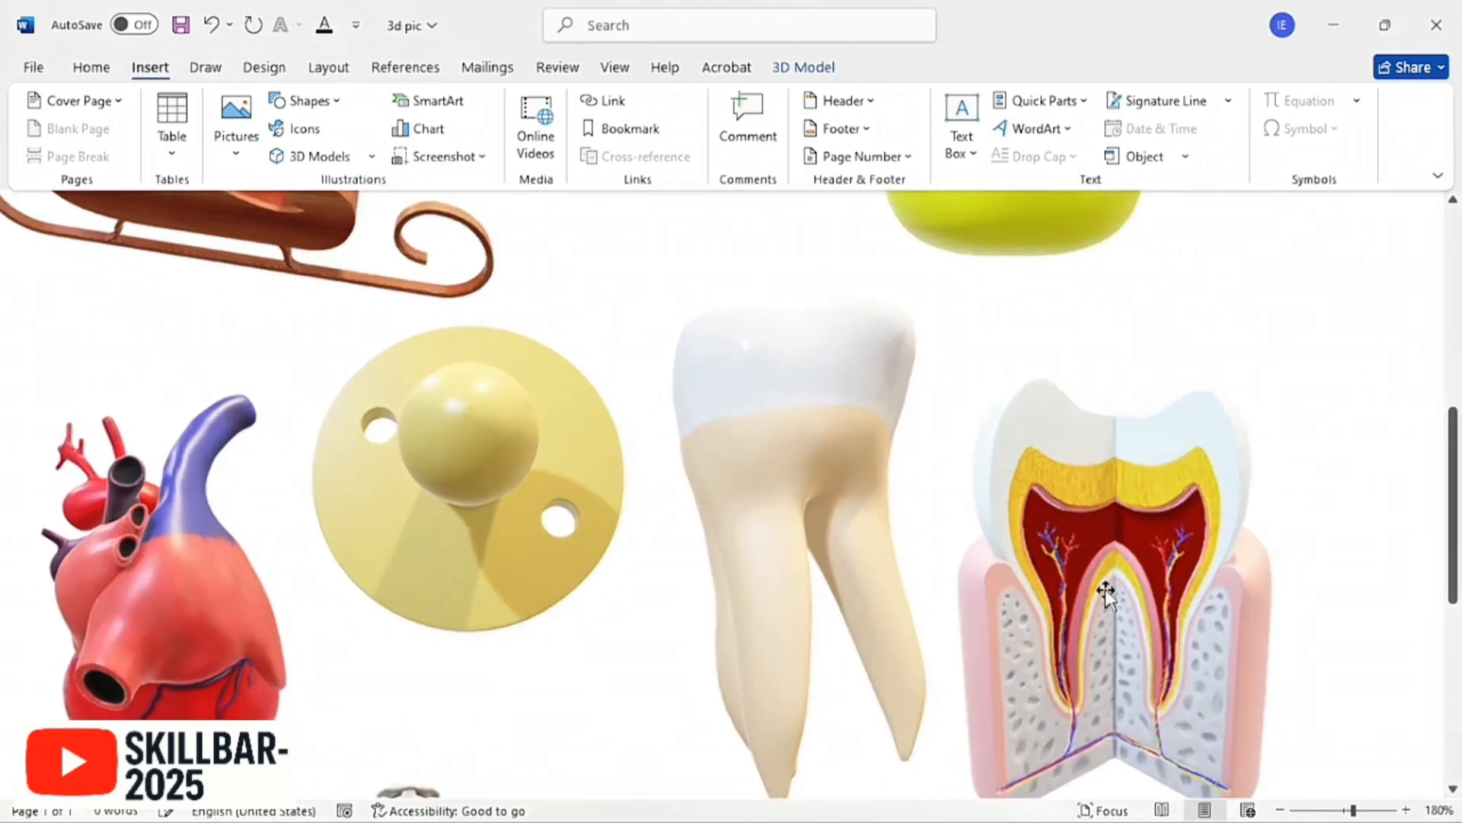
{"action": "left_click", "coordinate": [1144, 513]}
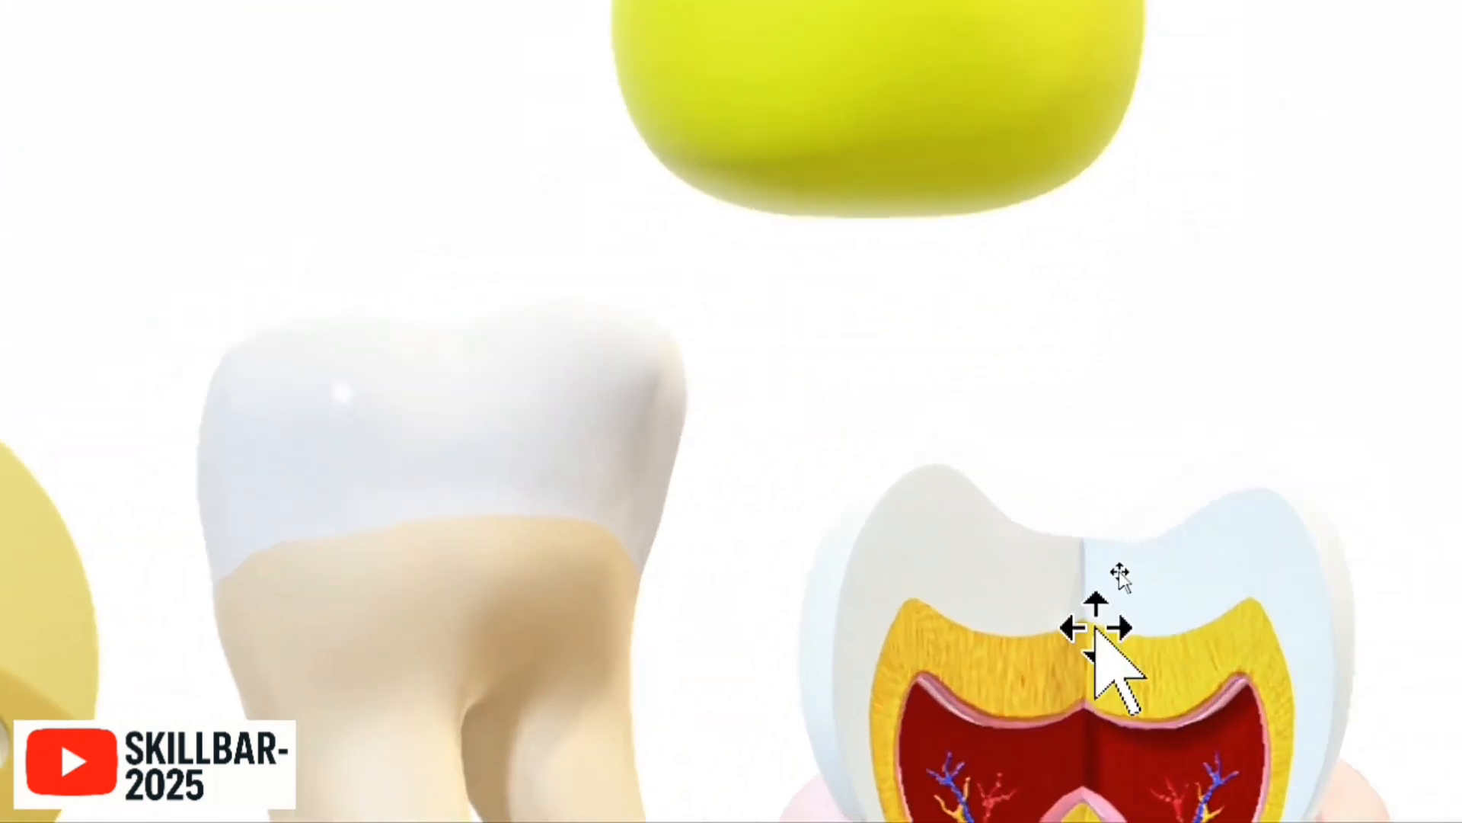
{"action": "left_click", "coordinate": [1096, 629]}
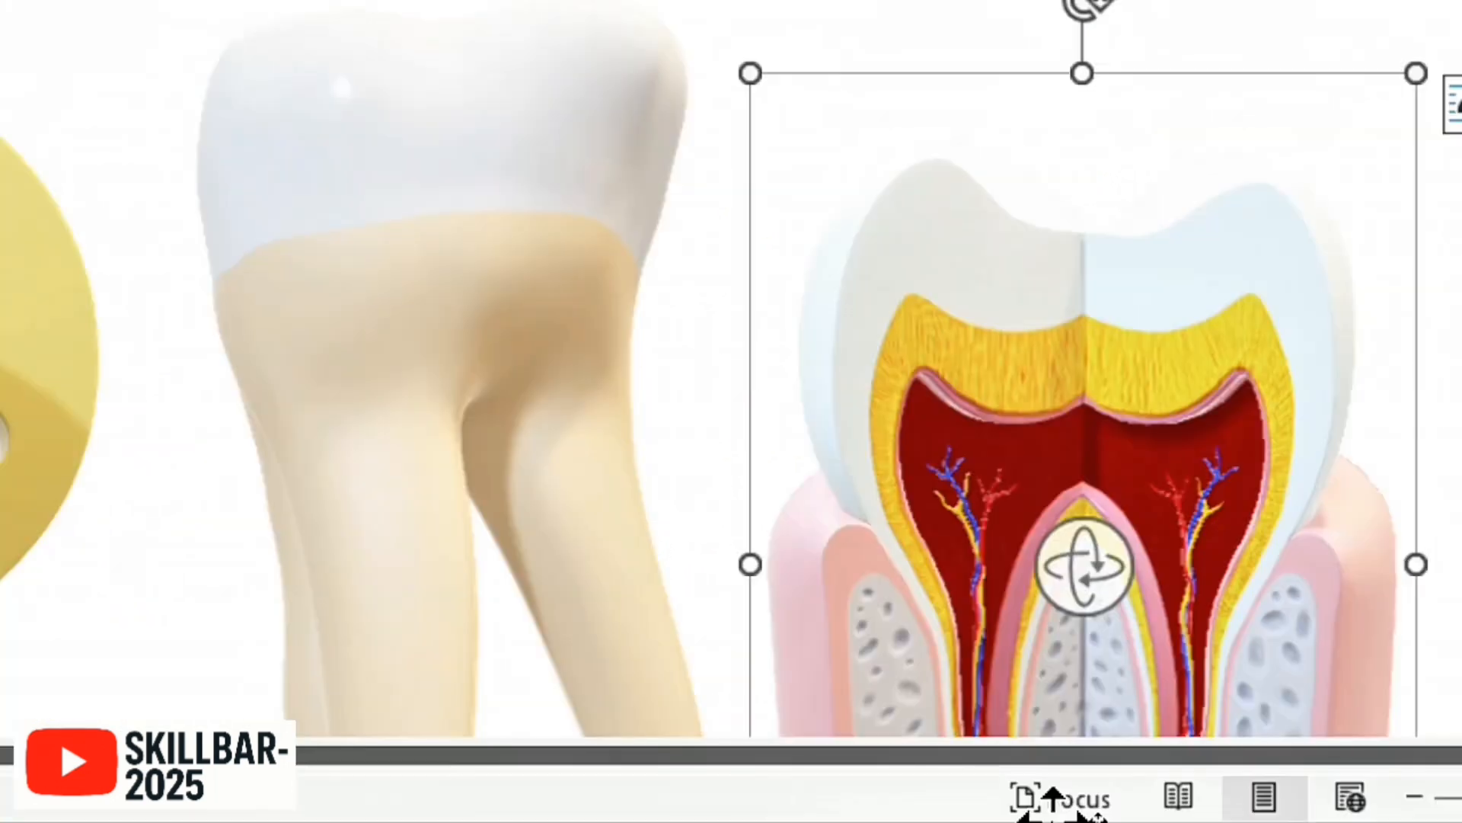
{"action": "scroll", "coordinate": [1195, 335], "scroll_direction": "down", "scroll_amount": 1}
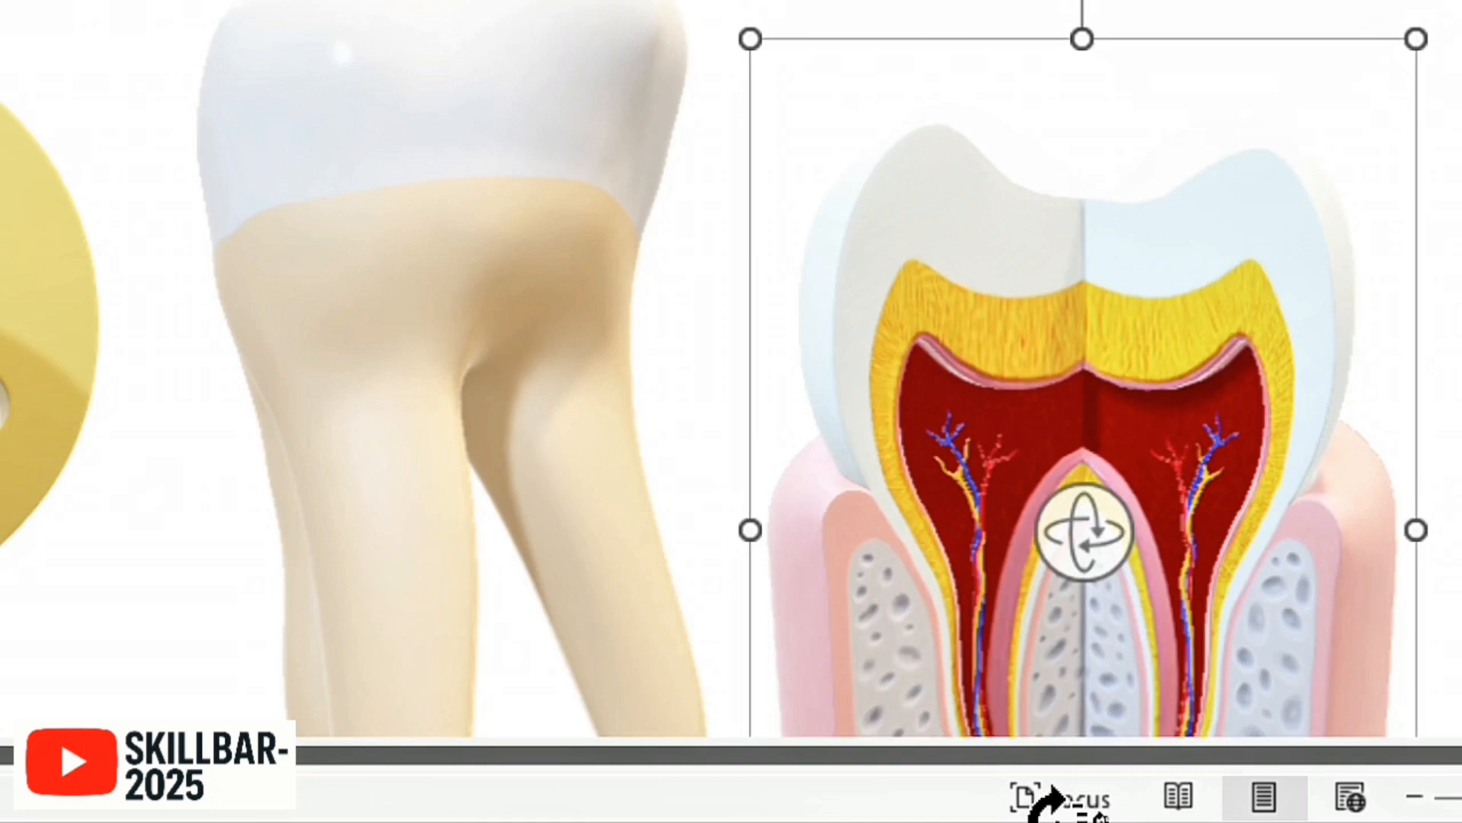
{"action": "left_click_drag", "start_coordinate": [1087, 539], "coordinate": [551, 469]}
{"action": "left_click_drag", "start_coordinate": [457, 468], "coordinate": [1074, 438]}
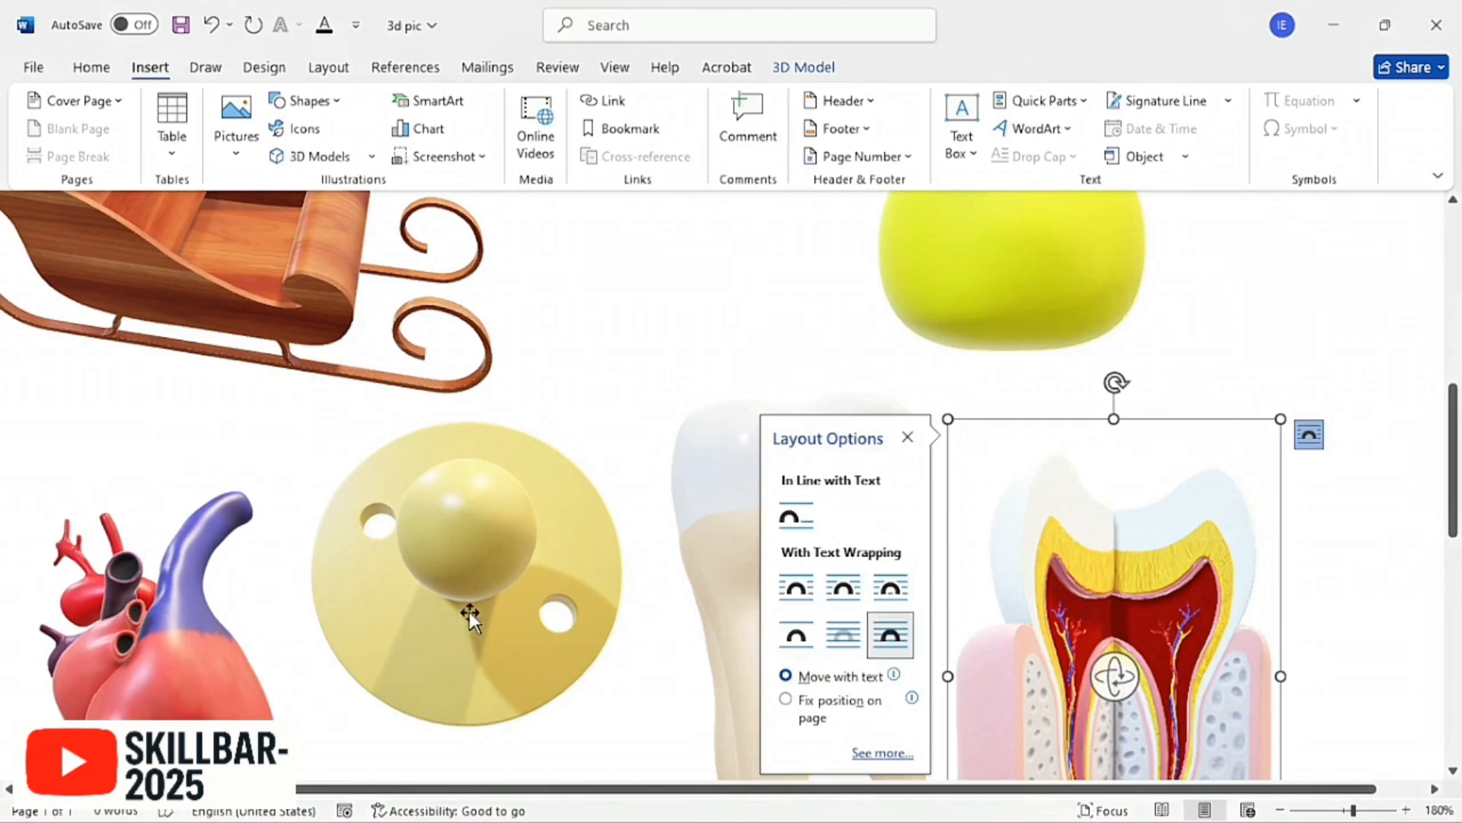
Step: Rotate the yellow pacifier model so that it stands upright with its bulb pointing up
{"action": "left_click", "coordinate": [473, 591]}
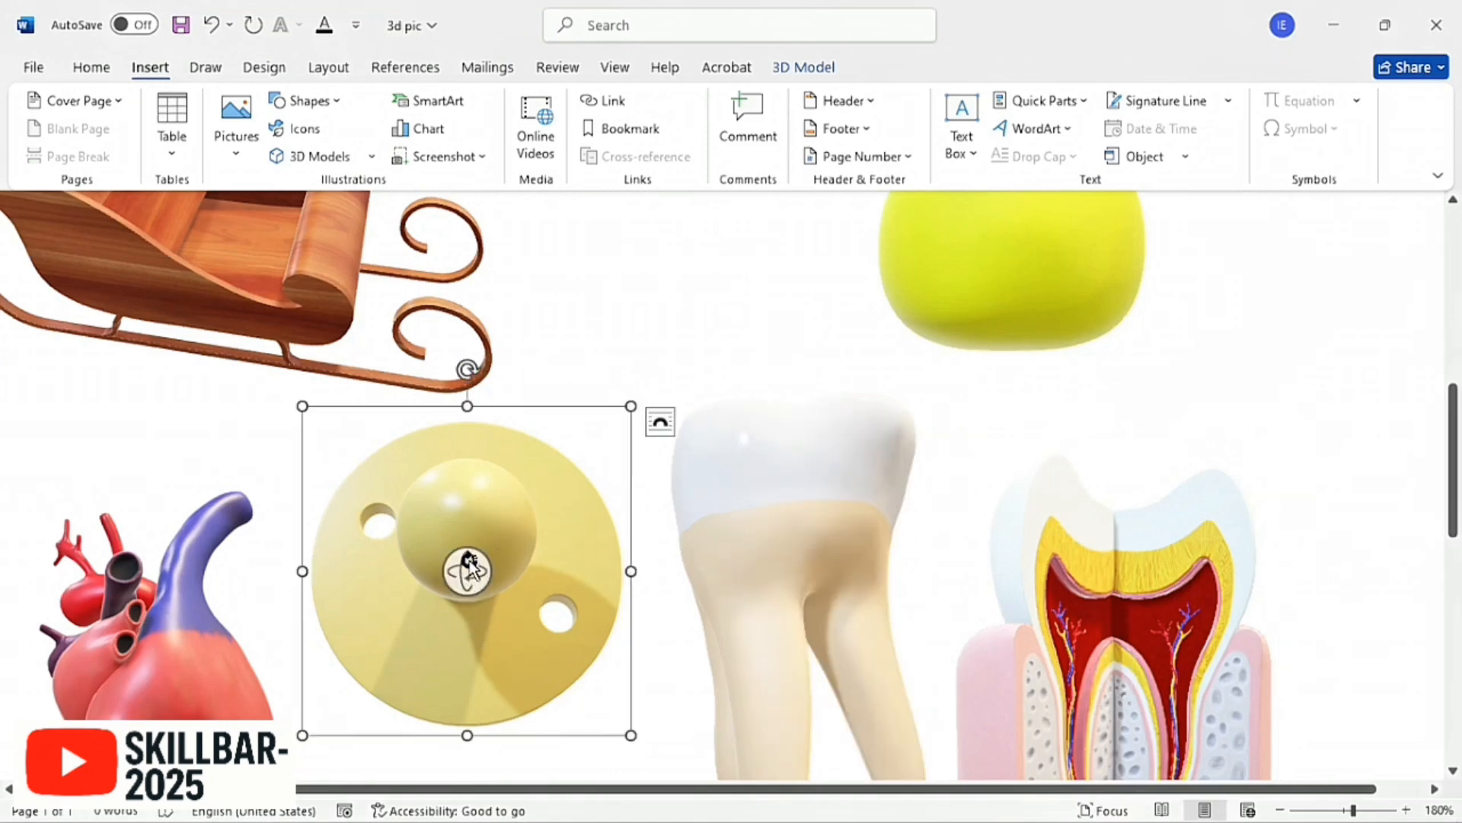
{"action": "left_click_drag", "start_coordinate": [468, 577], "coordinate": [518, 415]}
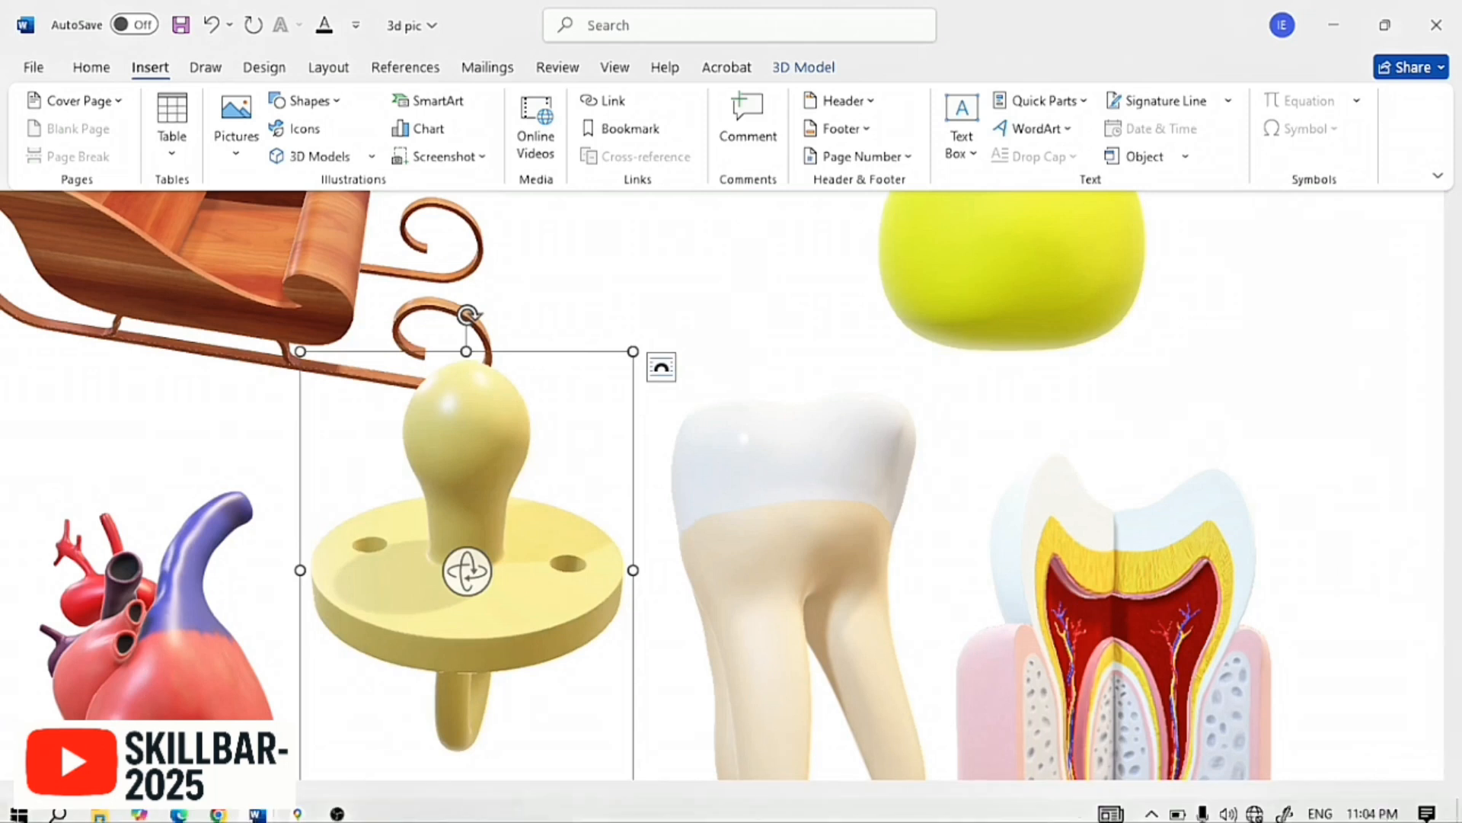
Step: Rotate the heart model around to its opposite side, with the blue vessels at the upper left
{"action": "scroll", "coordinate": [134, 684], "scroll_direction": "down", "scroll_amount": 3}
{"action": "scroll", "coordinate": [125, 692], "scroll_direction": "left", "scroll_amount": 3}
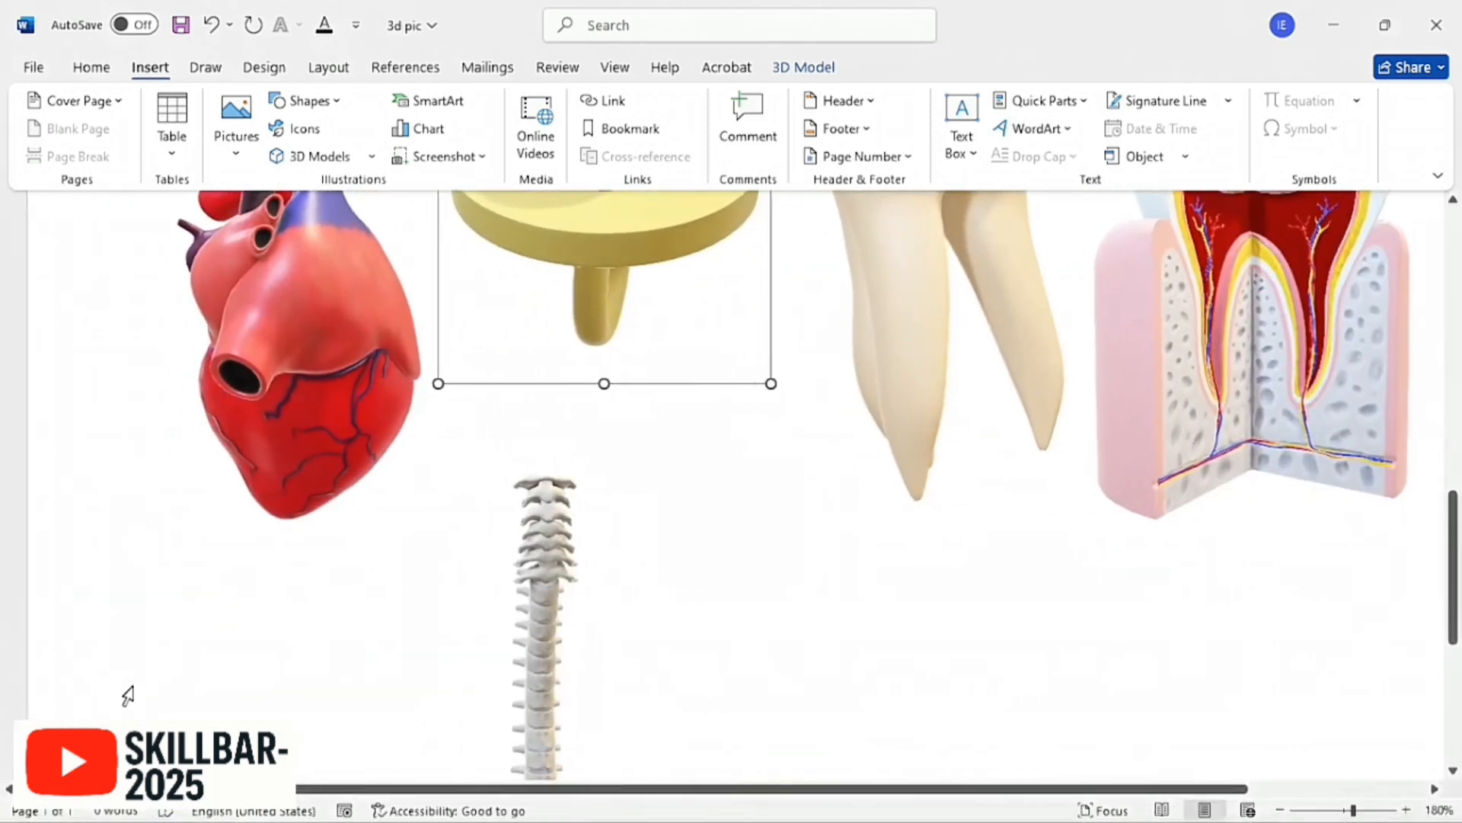
{"action": "scroll", "coordinate": [124, 692], "scroll_direction": "up", "scroll_amount": 2}
{"action": "left_click", "coordinate": [283, 516]}
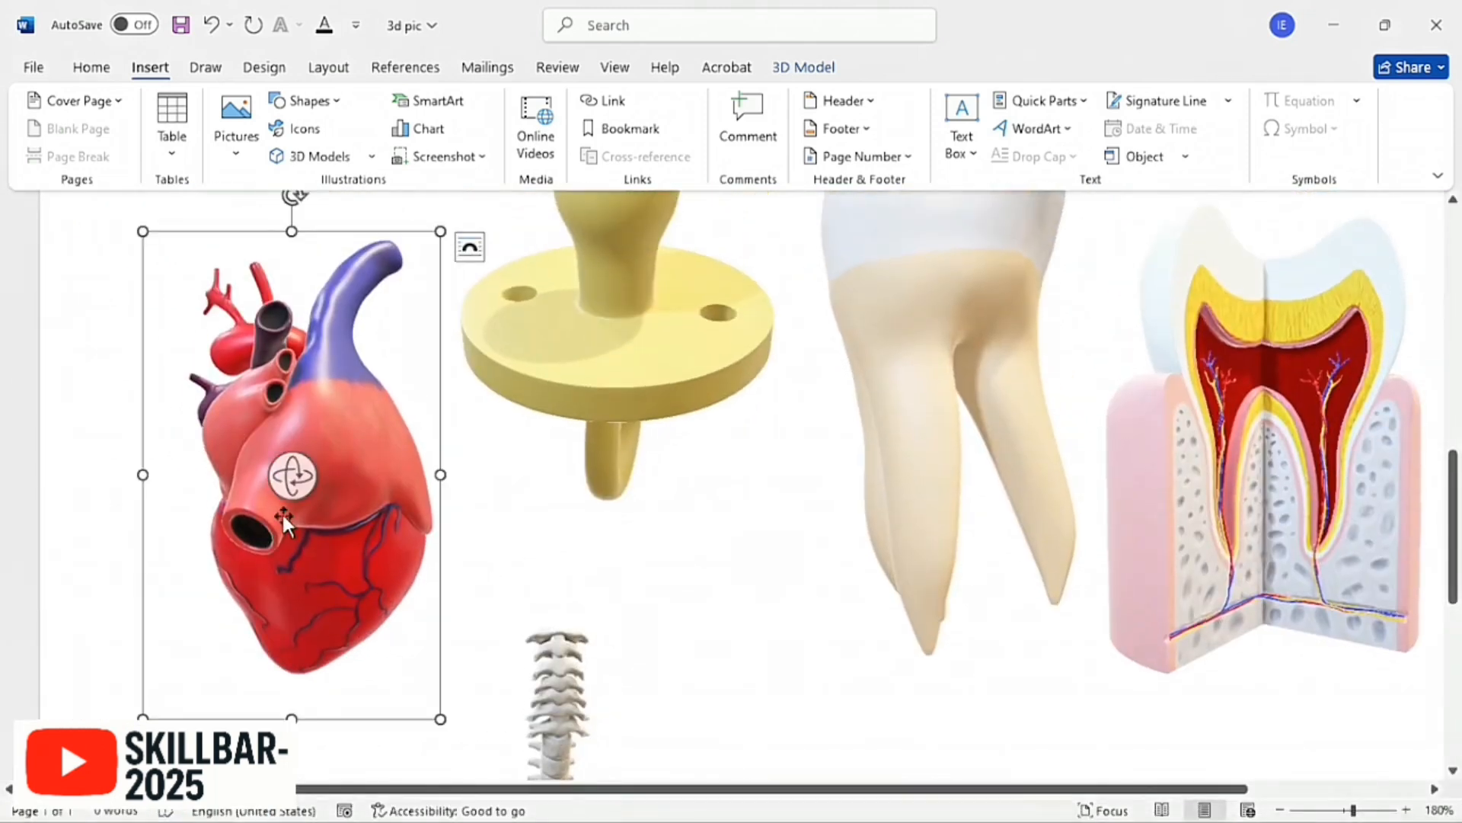
{"action": "left_click_drag", "start_coordinate": [293, 478], "coordinate": [674, 445]}
{"action": "left_click_drag", "start_coordinate": [285, 478], "coordinate": [679, 333]}
{"action": "left_click_drag", "start_coordinate": [290, 474], "coordinate": [52, 512]}
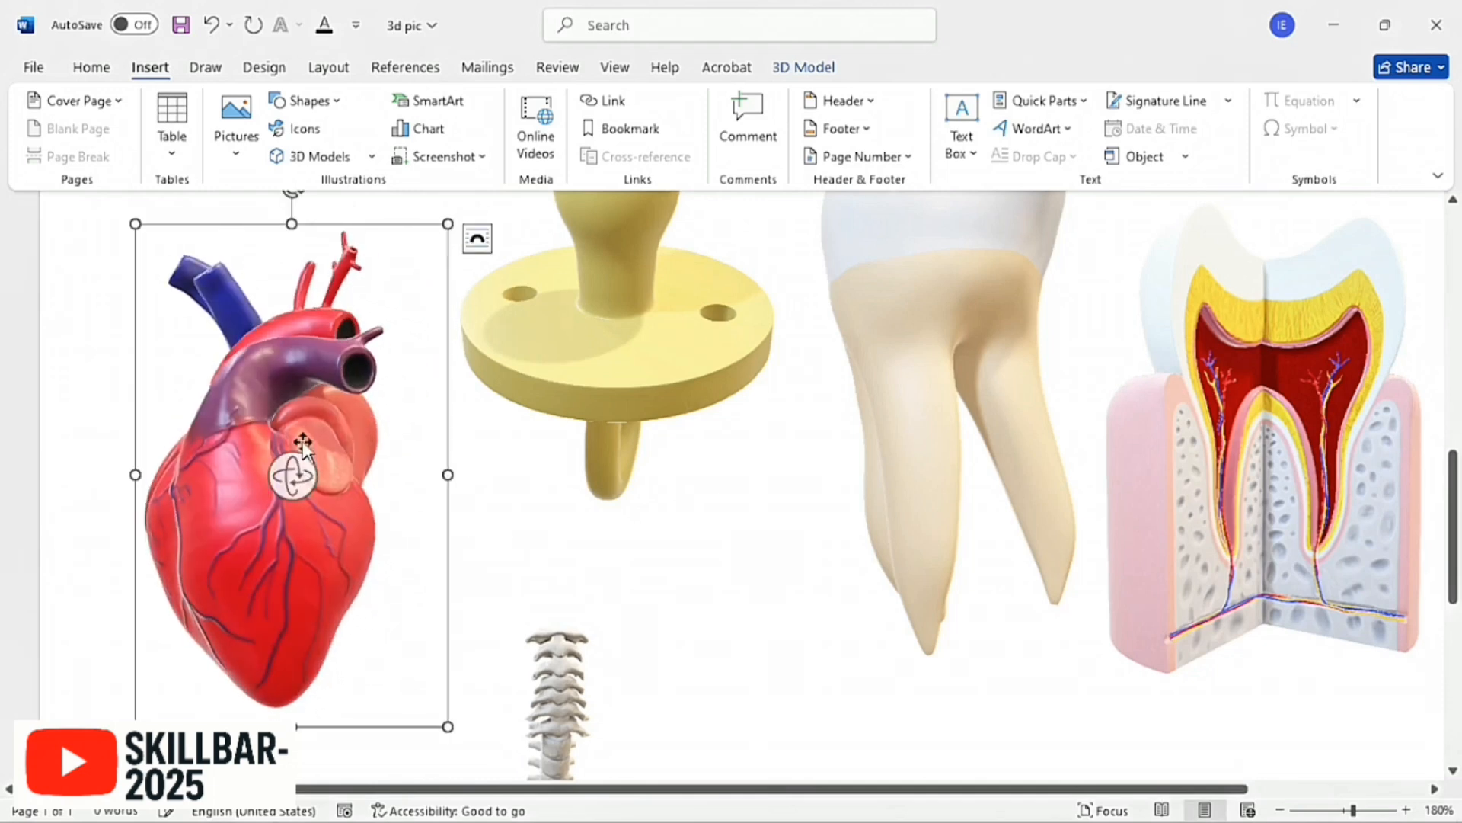
Step: Rotate the spine model beneath the heart and pacifier models to view it from another angle
{"action": "scroll", "coordinate": [555, 518], "scroll_direction": "down", "scroll_amount": 5}
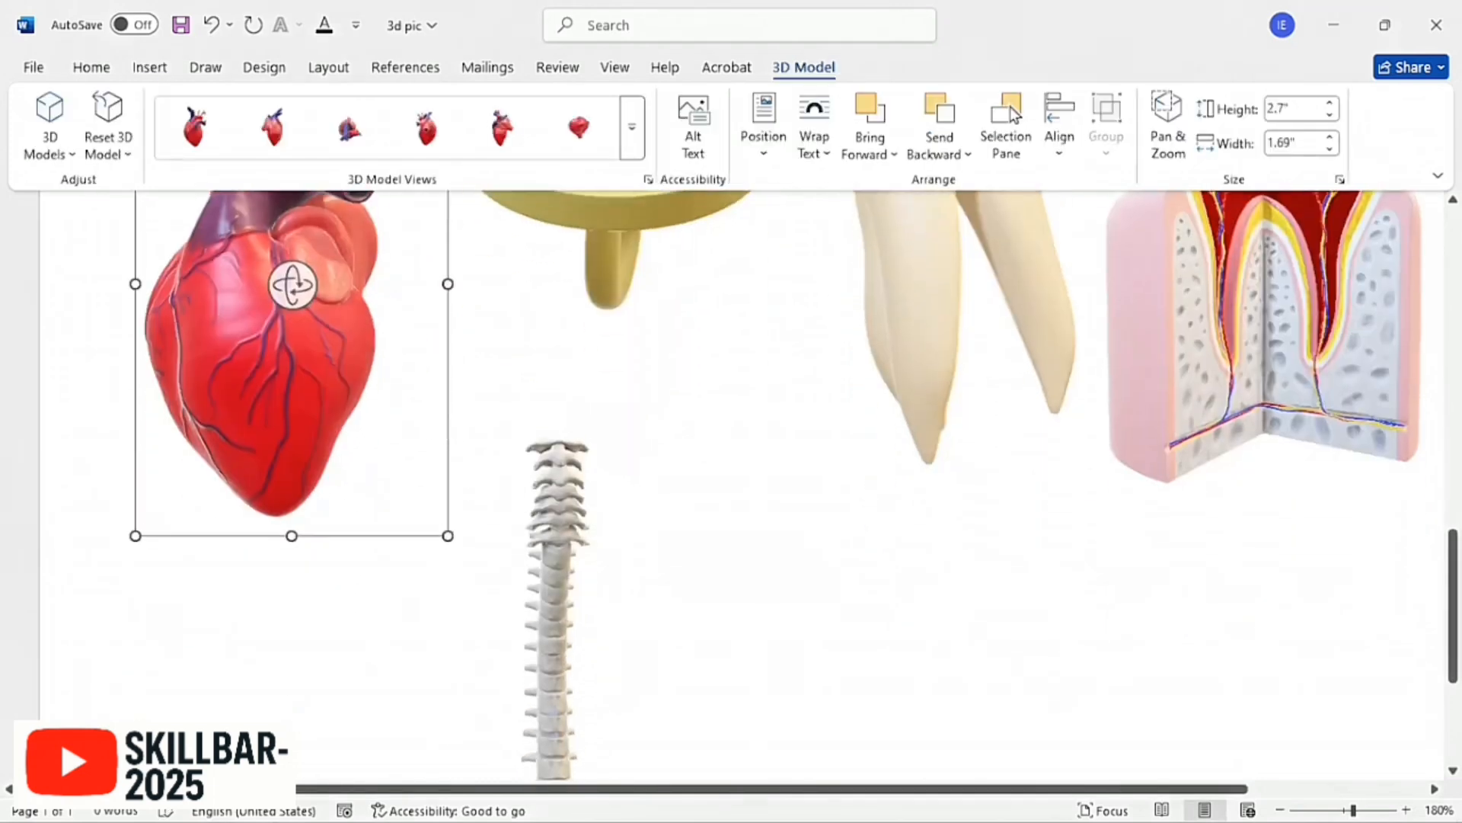
{"action": "scroll", "coordinate": [544, 545], "scroll_direction": "up", "scroll_amount": 2}
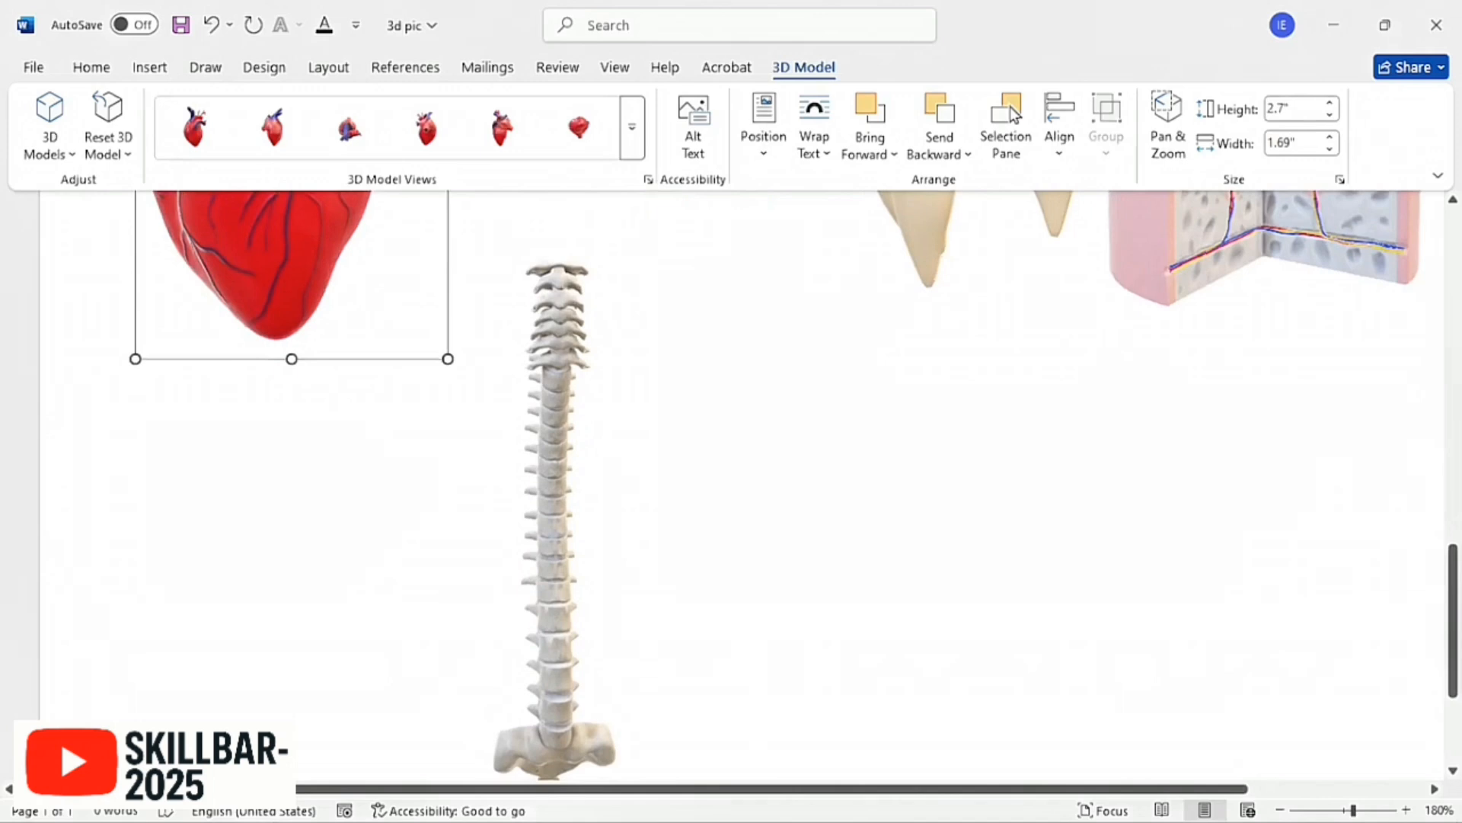
{"action": "left_click", "coordinate": [550, 541]}
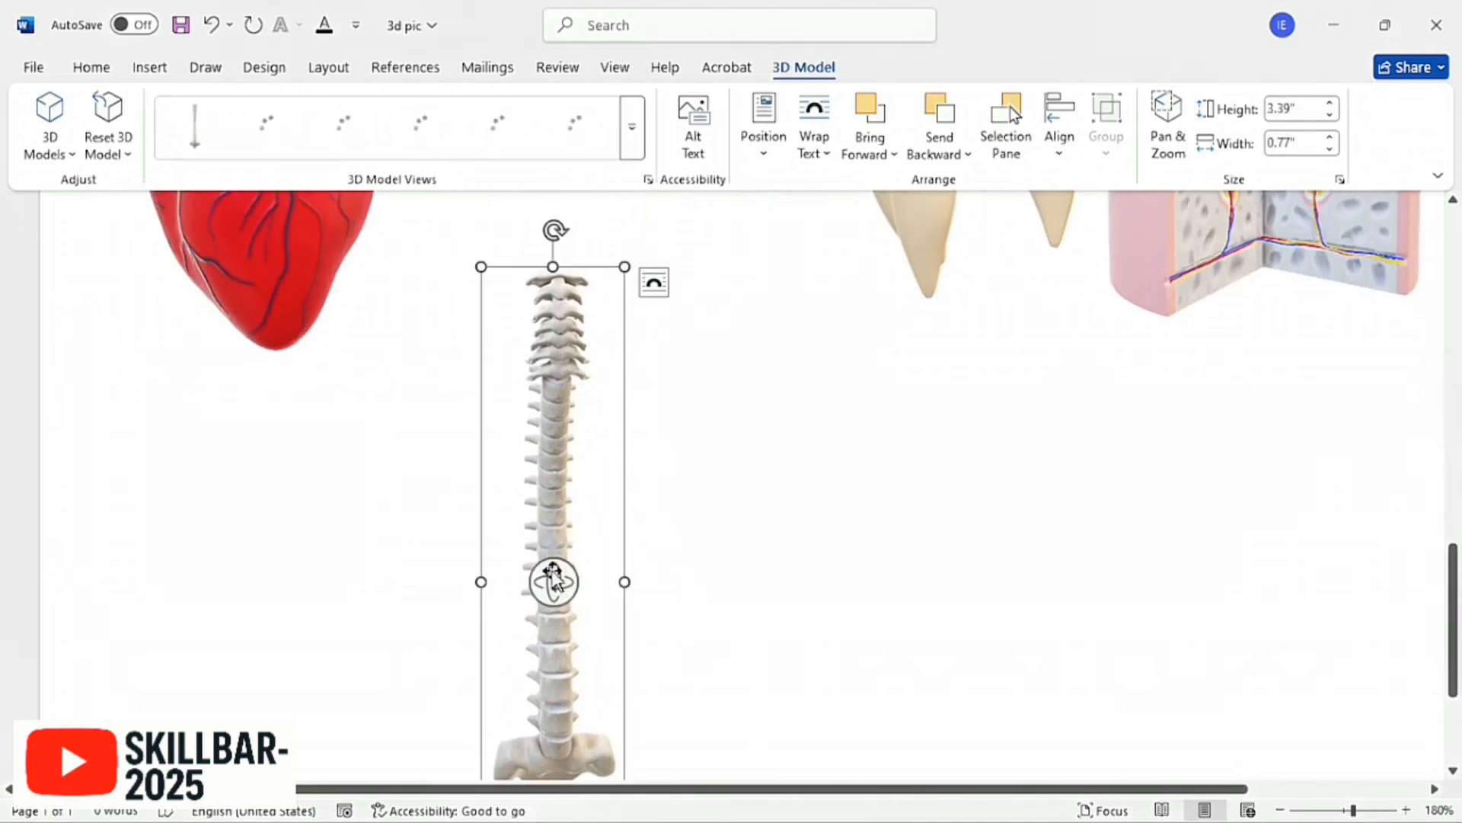
{"action": "left_click_drag", "start_coordinate": [553, 582], "coordinate": [577, 624]}
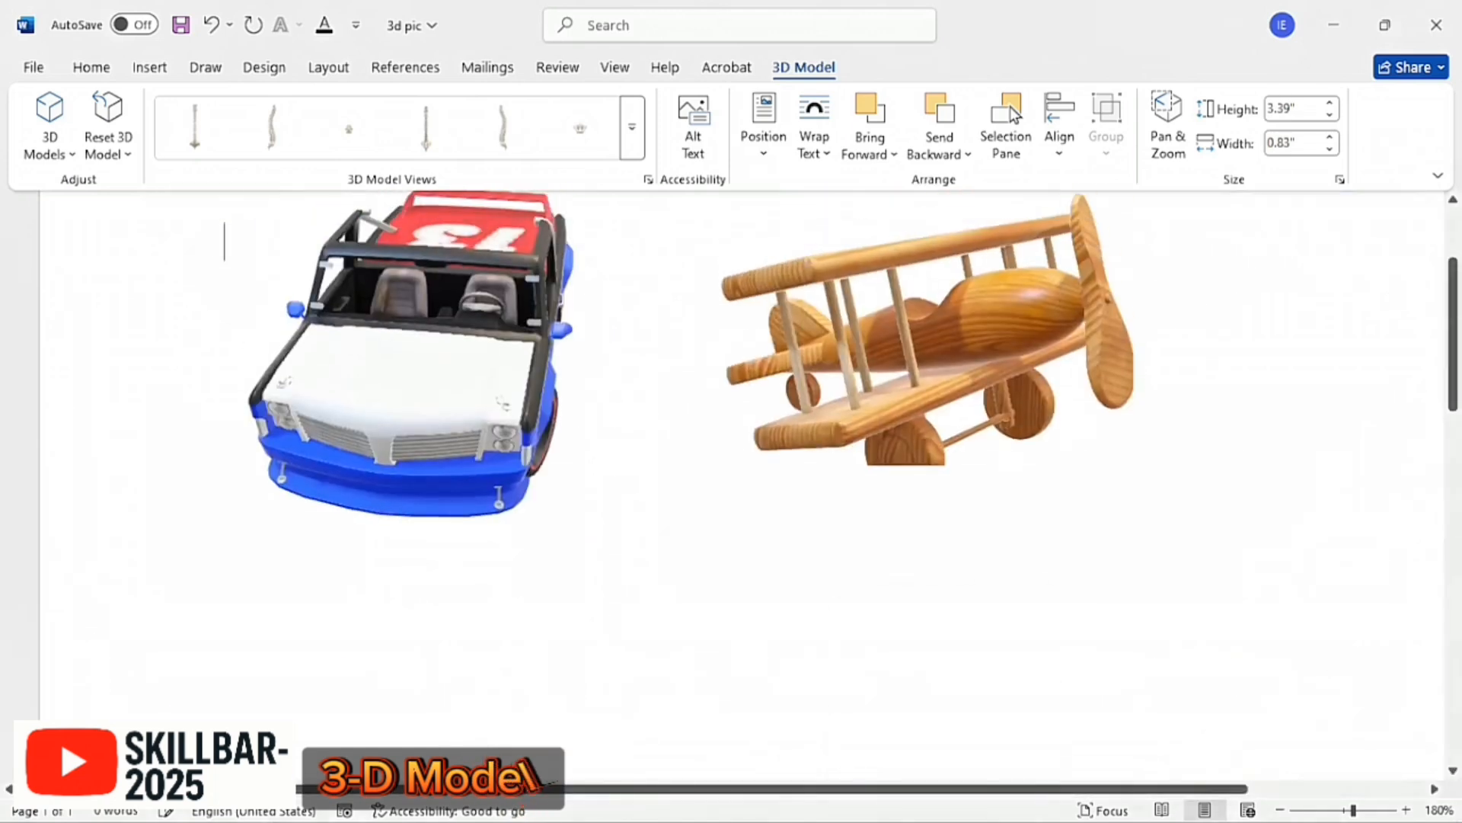
Step: Show the online 3D model library and the available 3D model sources without inserting a model
{"action": "left_click", "coordinate": [841, 450]}
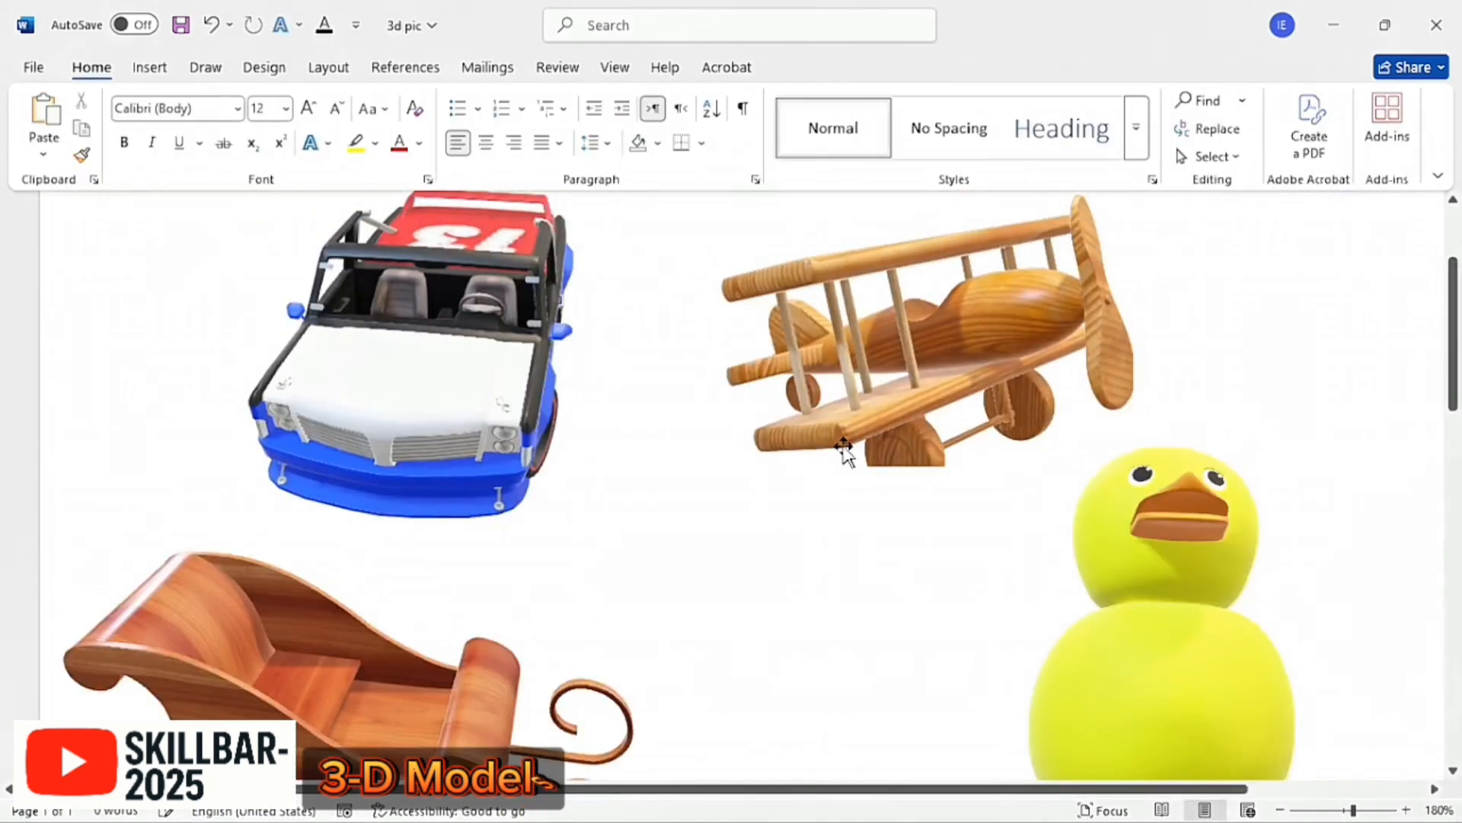
{"action": "scroll", "coordinate": [844, 450], "scroll_direction": "down", "scroll_amount": 5, "text": "ctrl"}
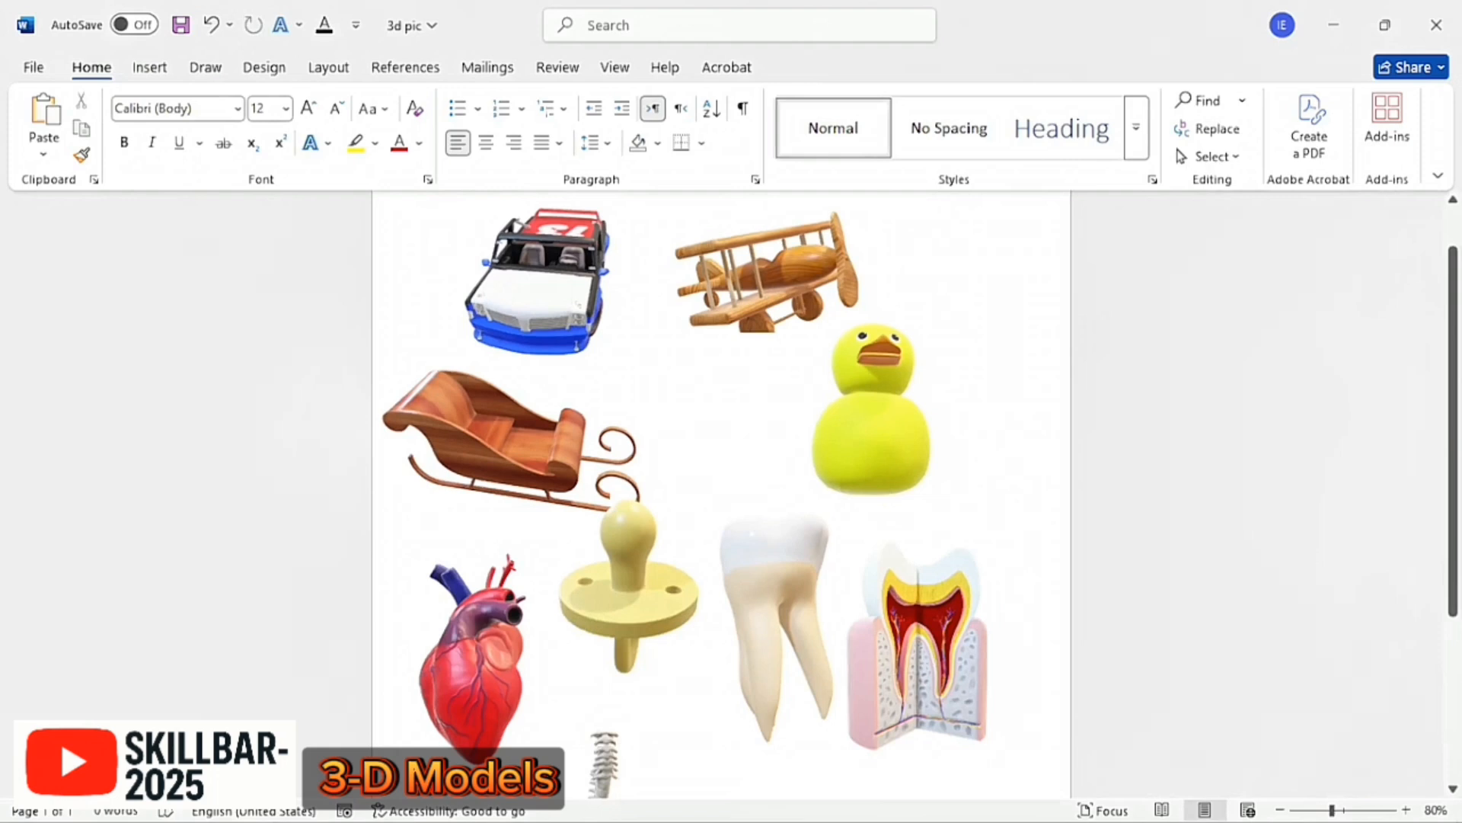
{"action": "left_click", "coordinate": [150, 68]}
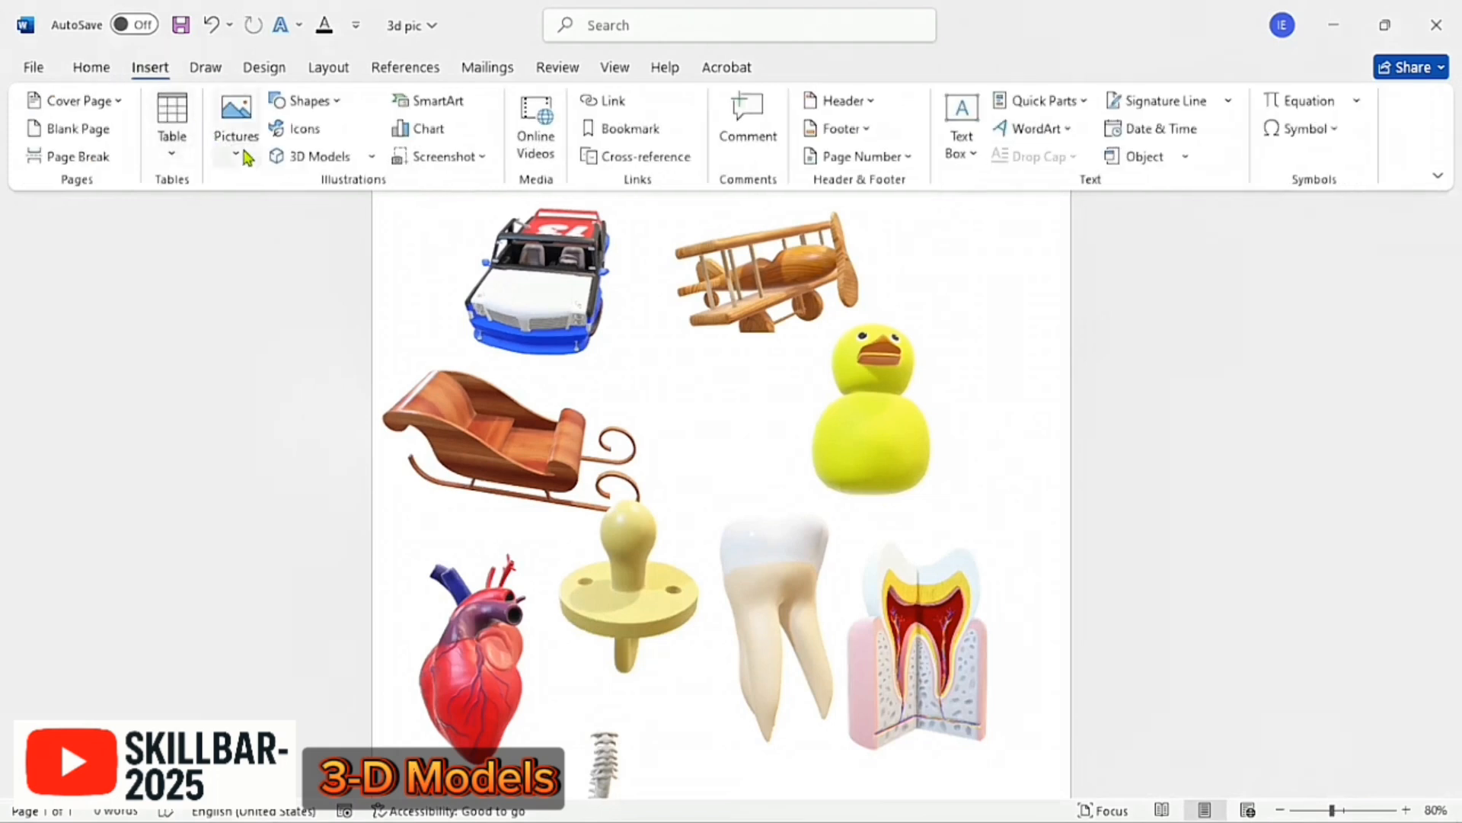
{"action": "left_click", "coordinate": [327, 158]}
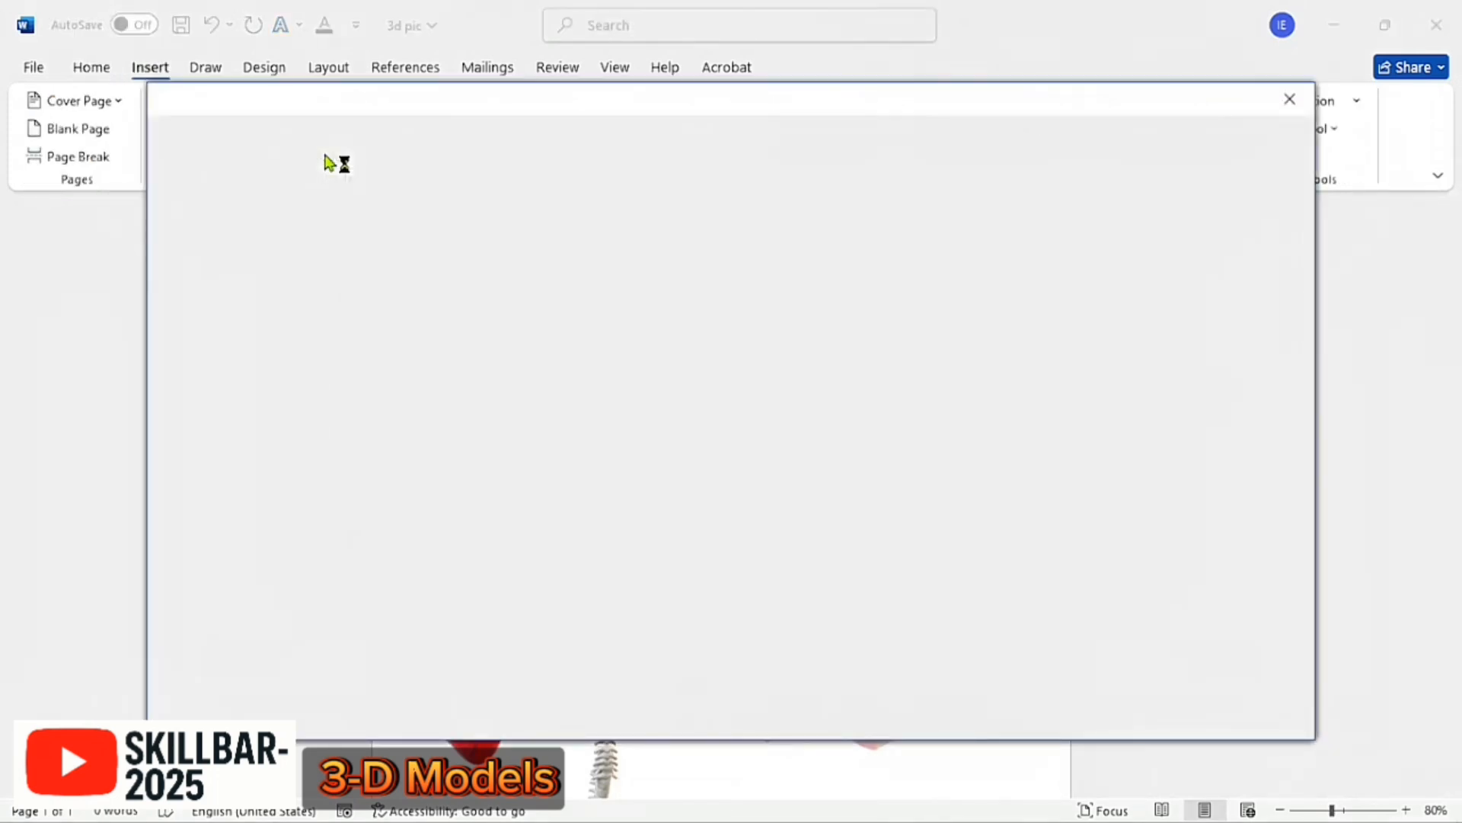
{"action": "left_click", "coordinate": [1278, 104]}
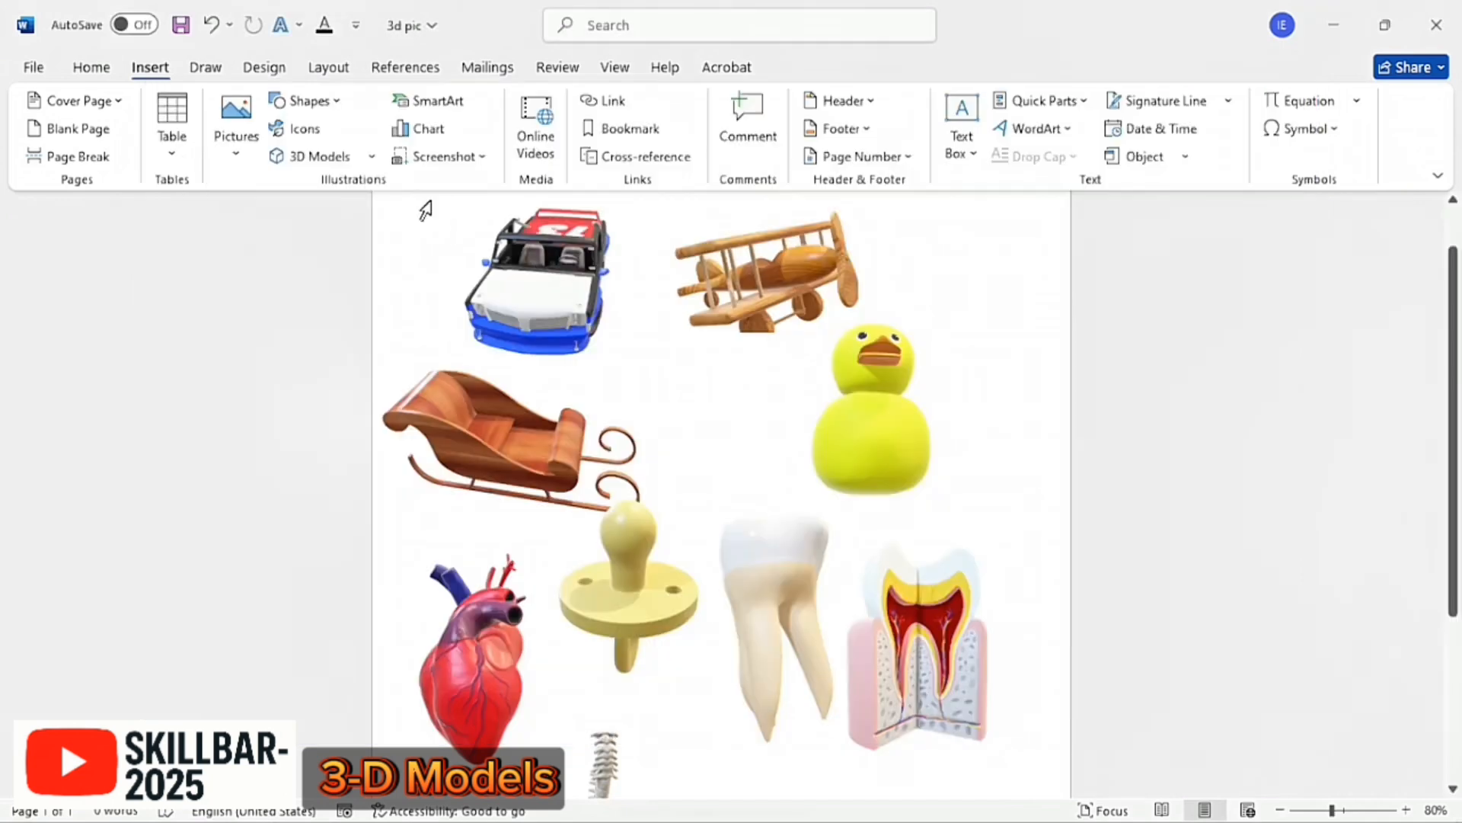
{"action": "left_click", "coordinate": [373, 157]}
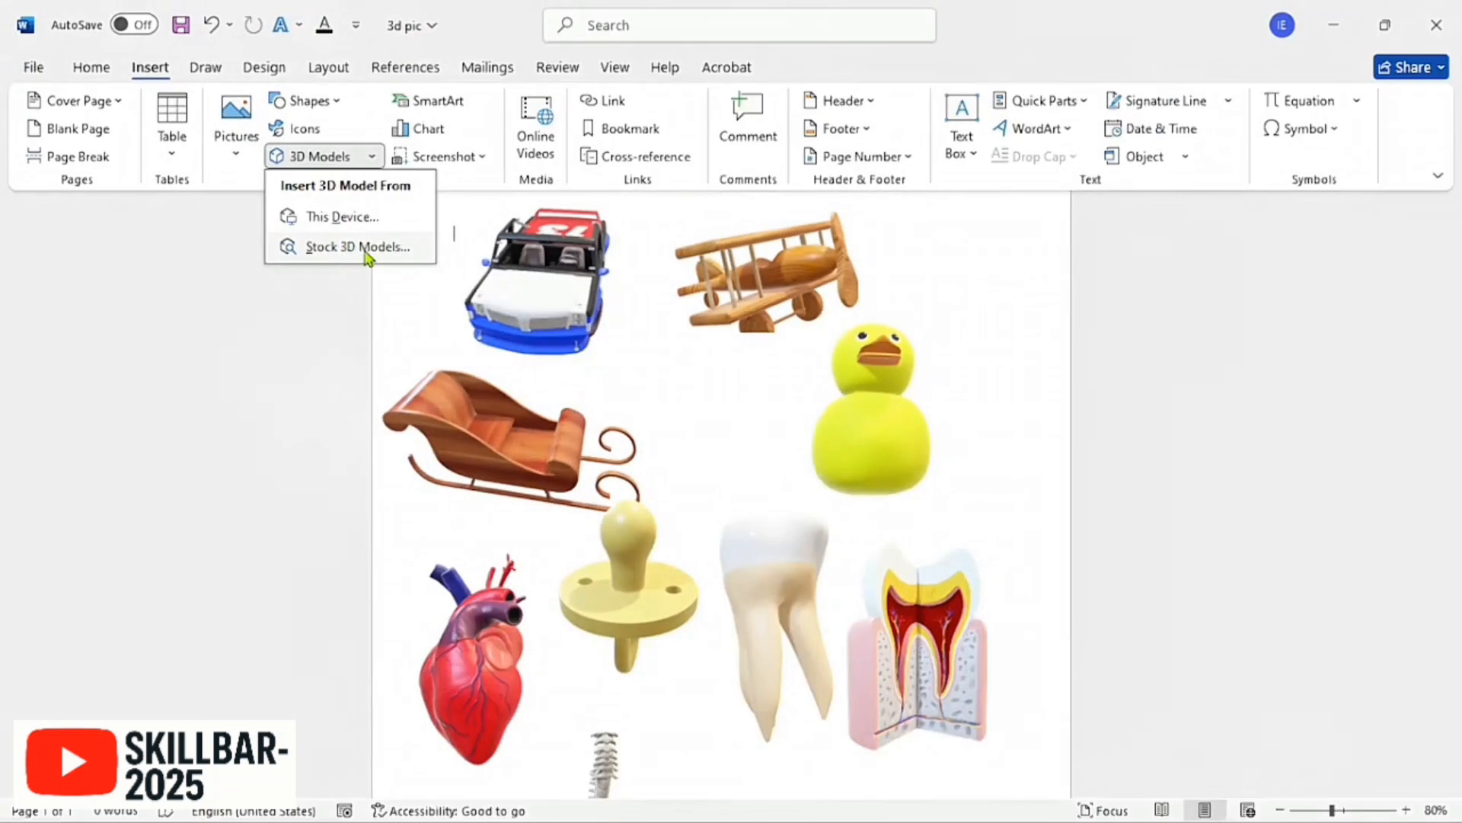
{"action": "left_click", "coordinate": [1055, 319]}
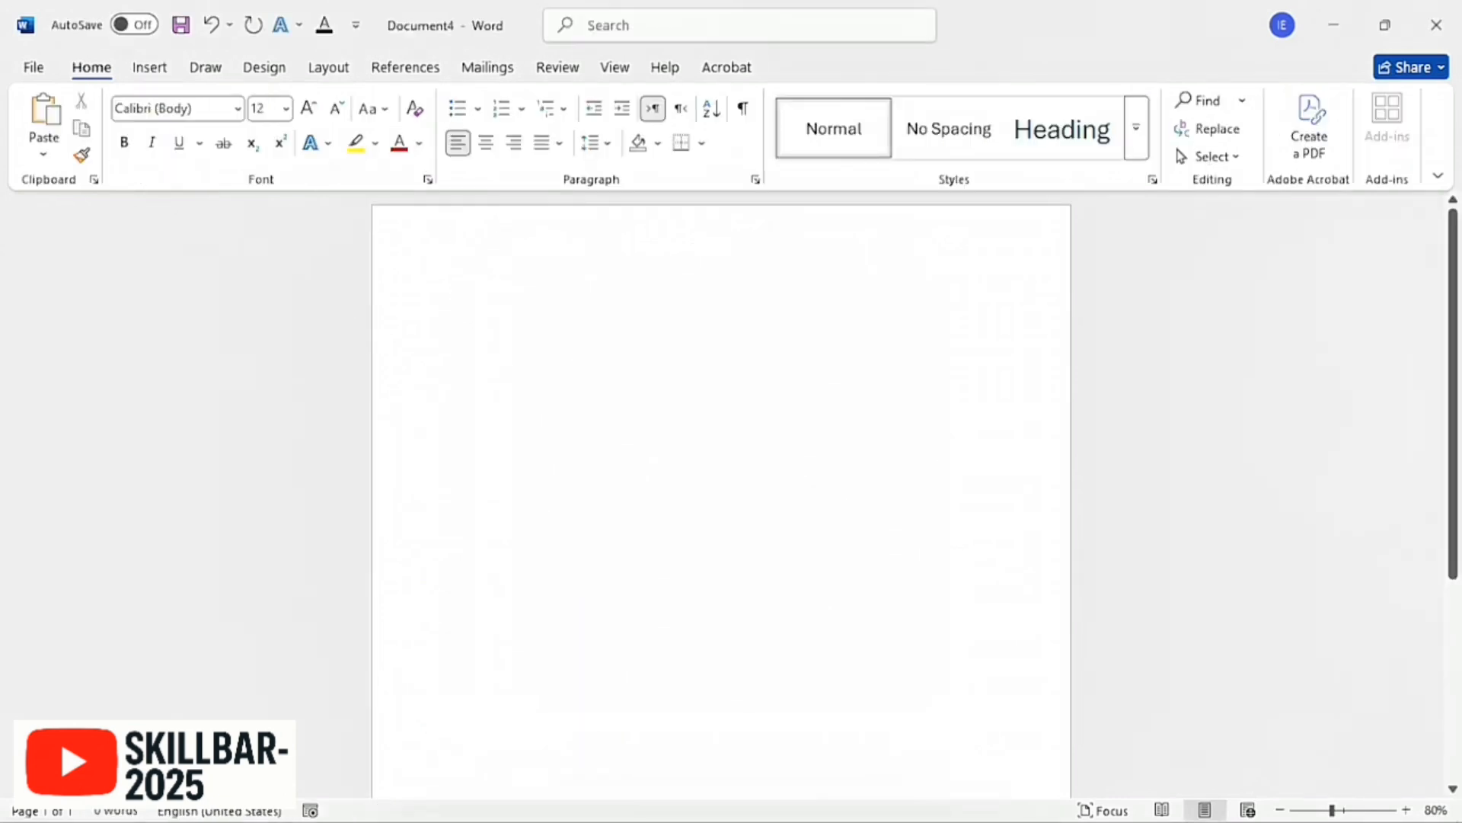
Step: Browse the SmartArt layouts and insert a Radial Cycle graphic from the Cycle category into the blank document
{"action": "left_click", "coordinate": [149, 68]}
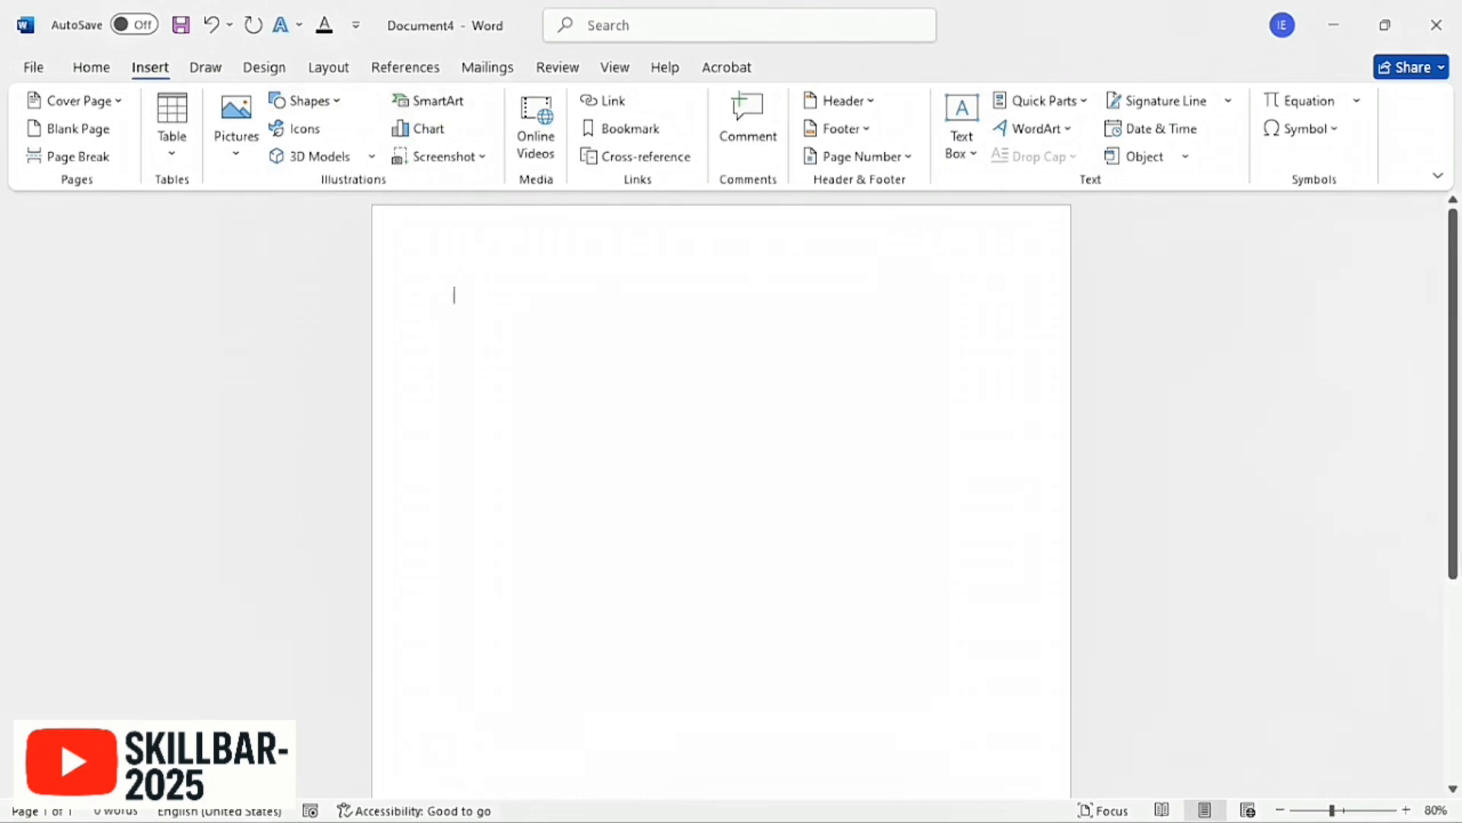
{"action": "left_click", "coordinate": [458, 106]}
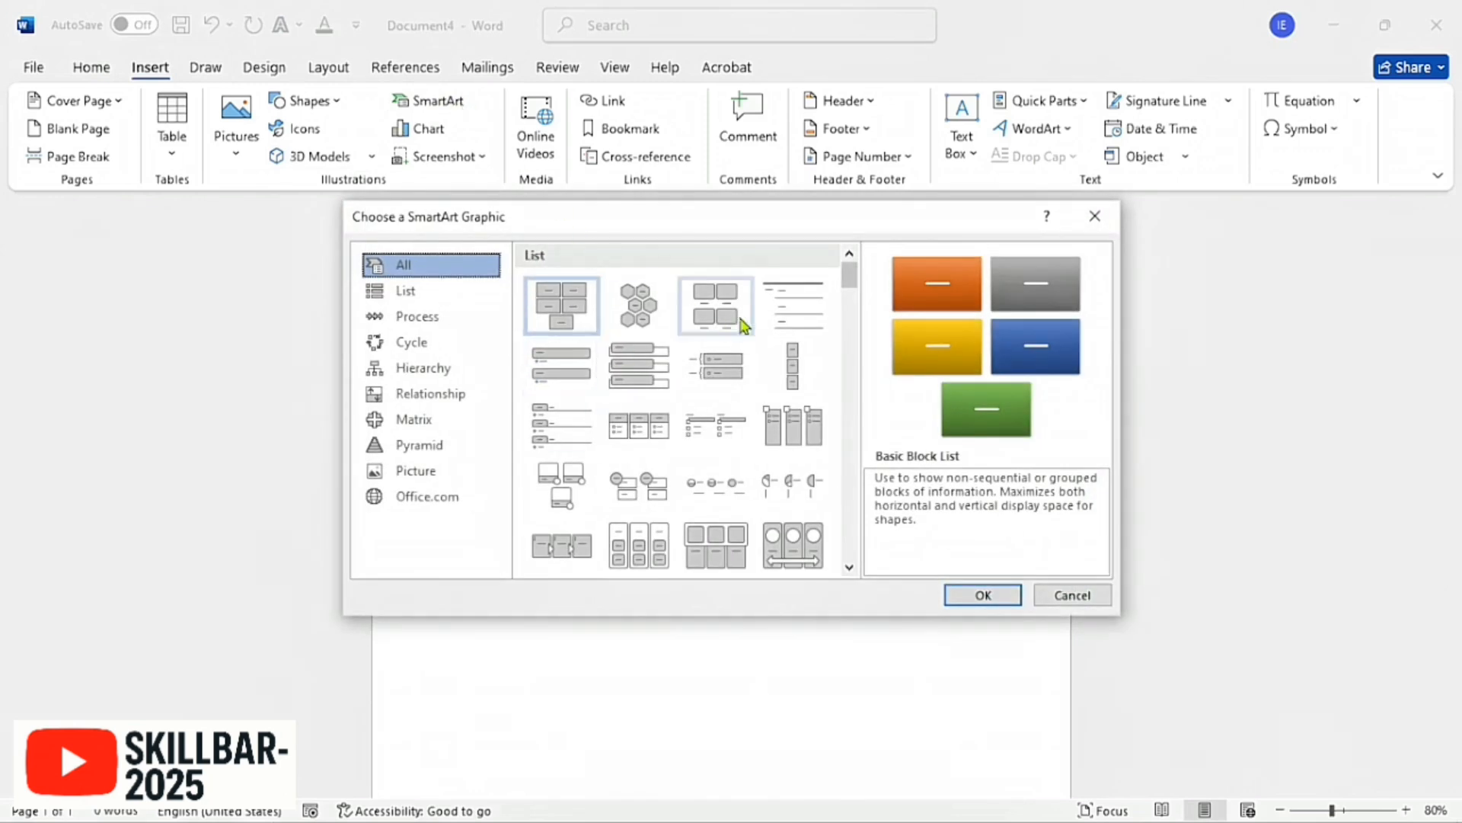
{"action": "left_click_drag", "start_coordinate": [851, 284], "coordinate": [859, 421]}
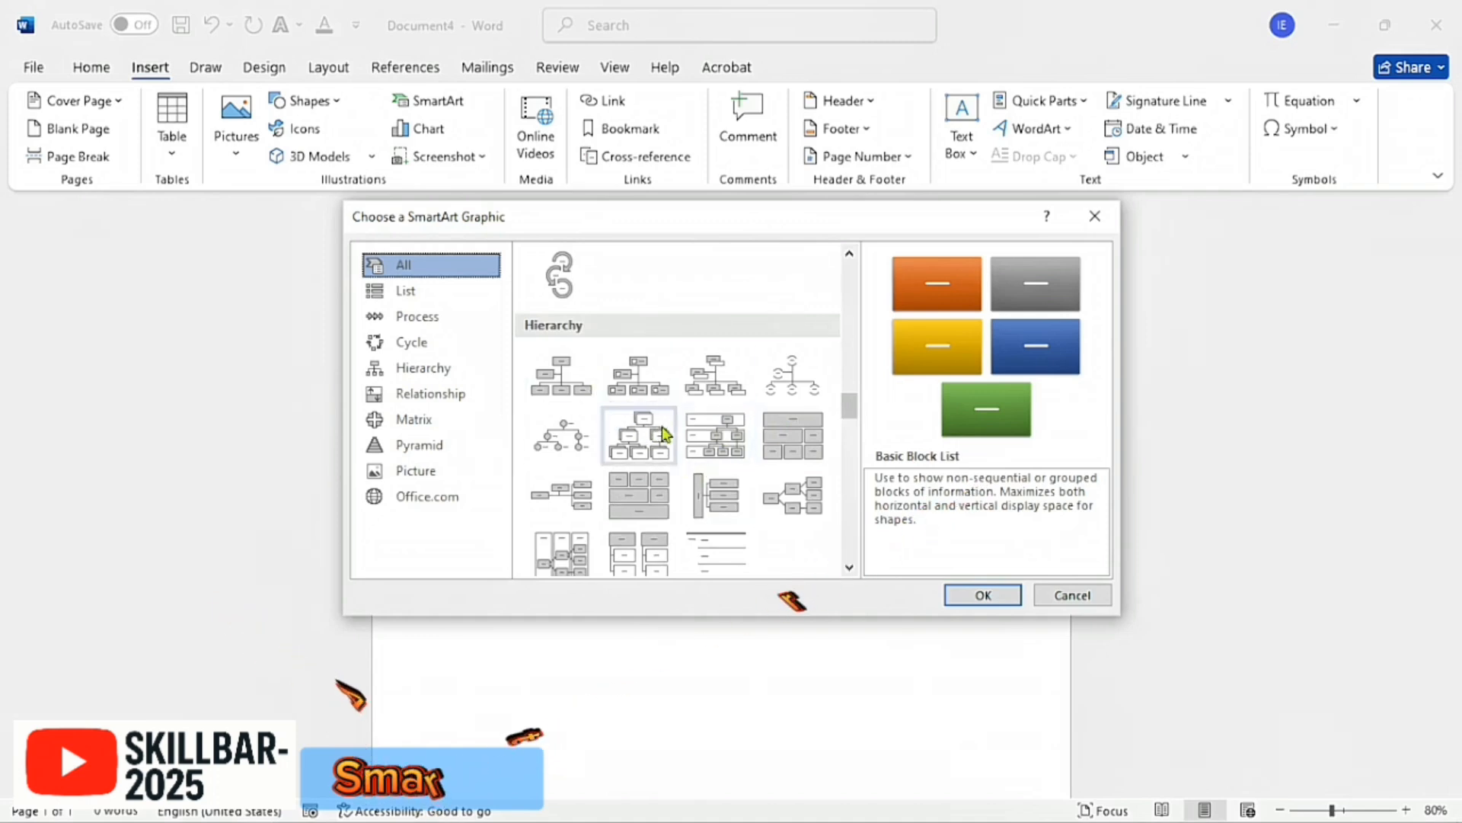
{"action": "left_click_drag", "start_coordinate": [851, 416], "coordinate": [849, 383]}
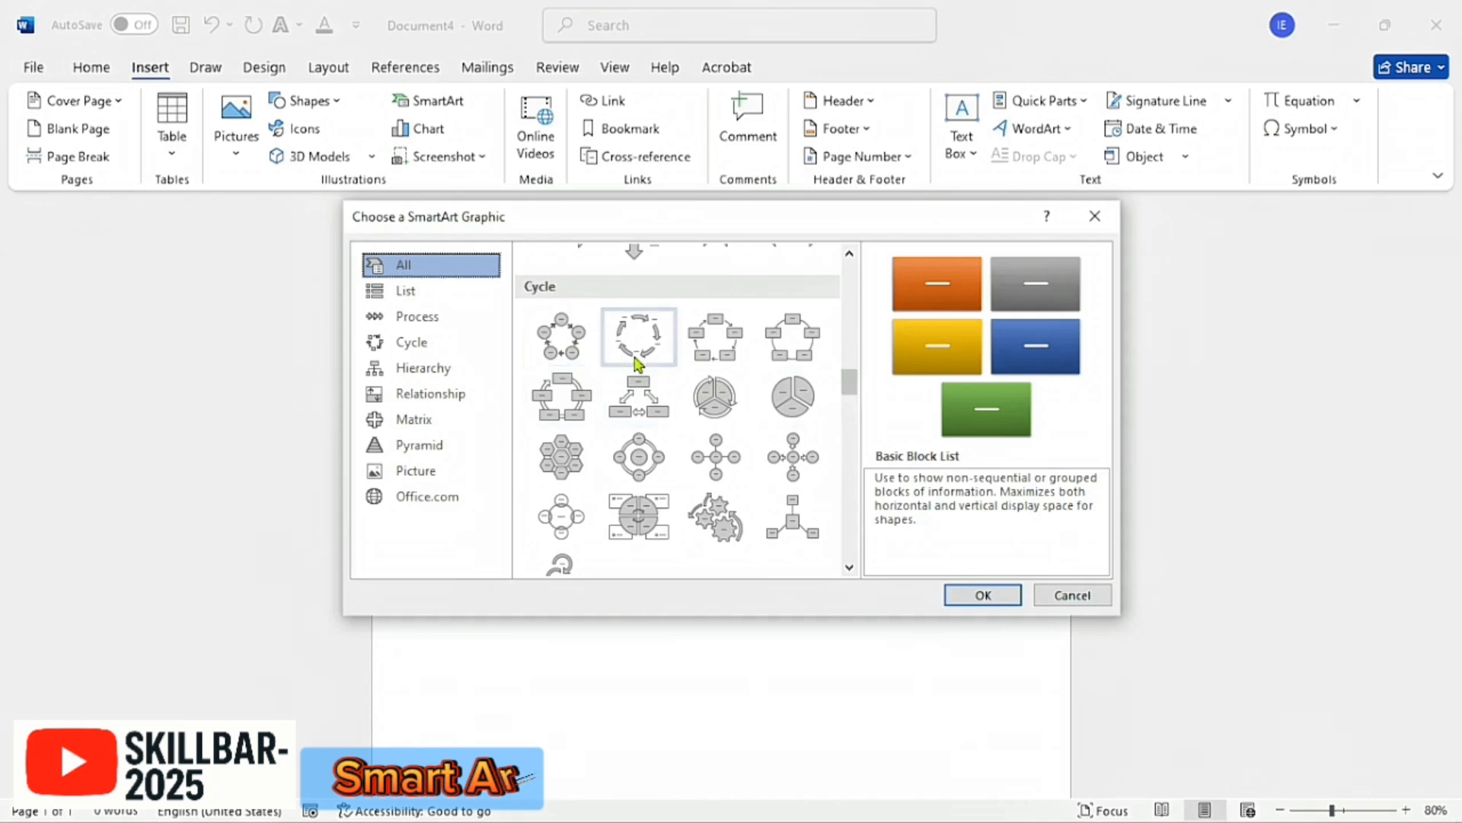
{"action": "double_click", "coordinate": [640, 461]}
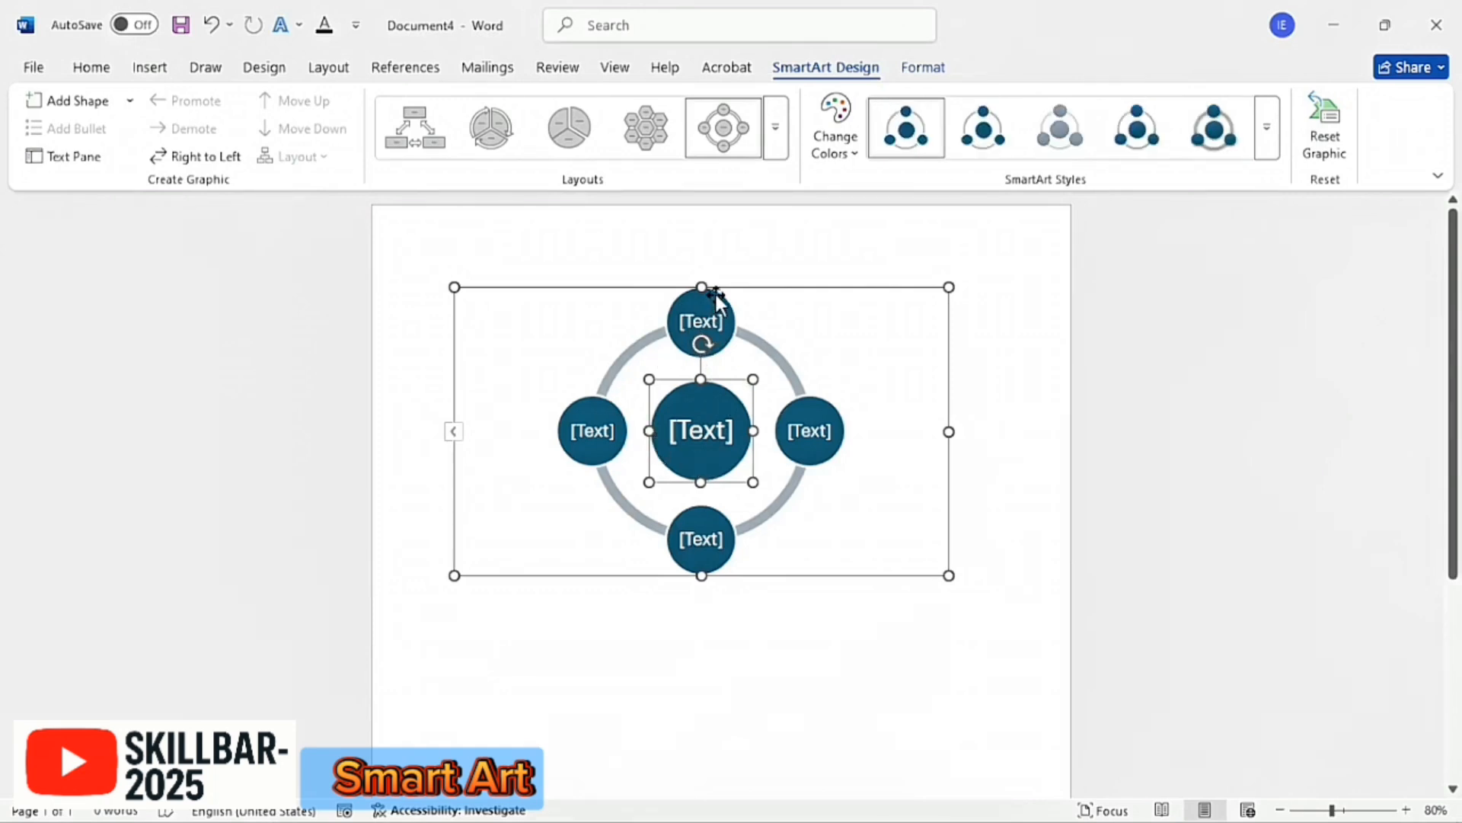
Step: Set the Radial Cycle graphic's text wrapping to Tight and move it slightly down and to the left on the page
{"action": "left_click_drag", "start_coordinate": [550, 287], "coordinate": [547, 311]}
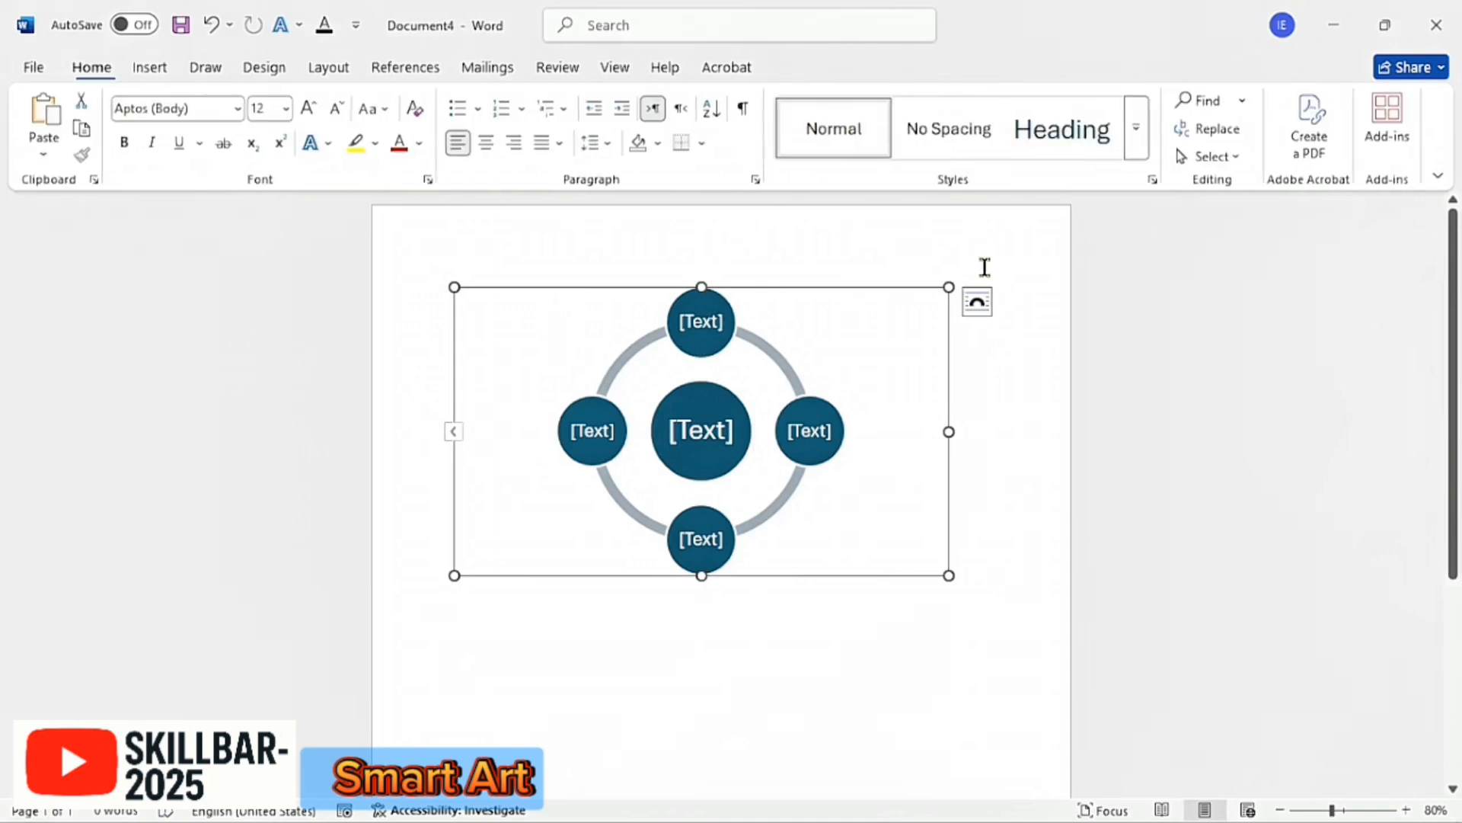
{"action": "left_click", "coordinate": [979, 303]}
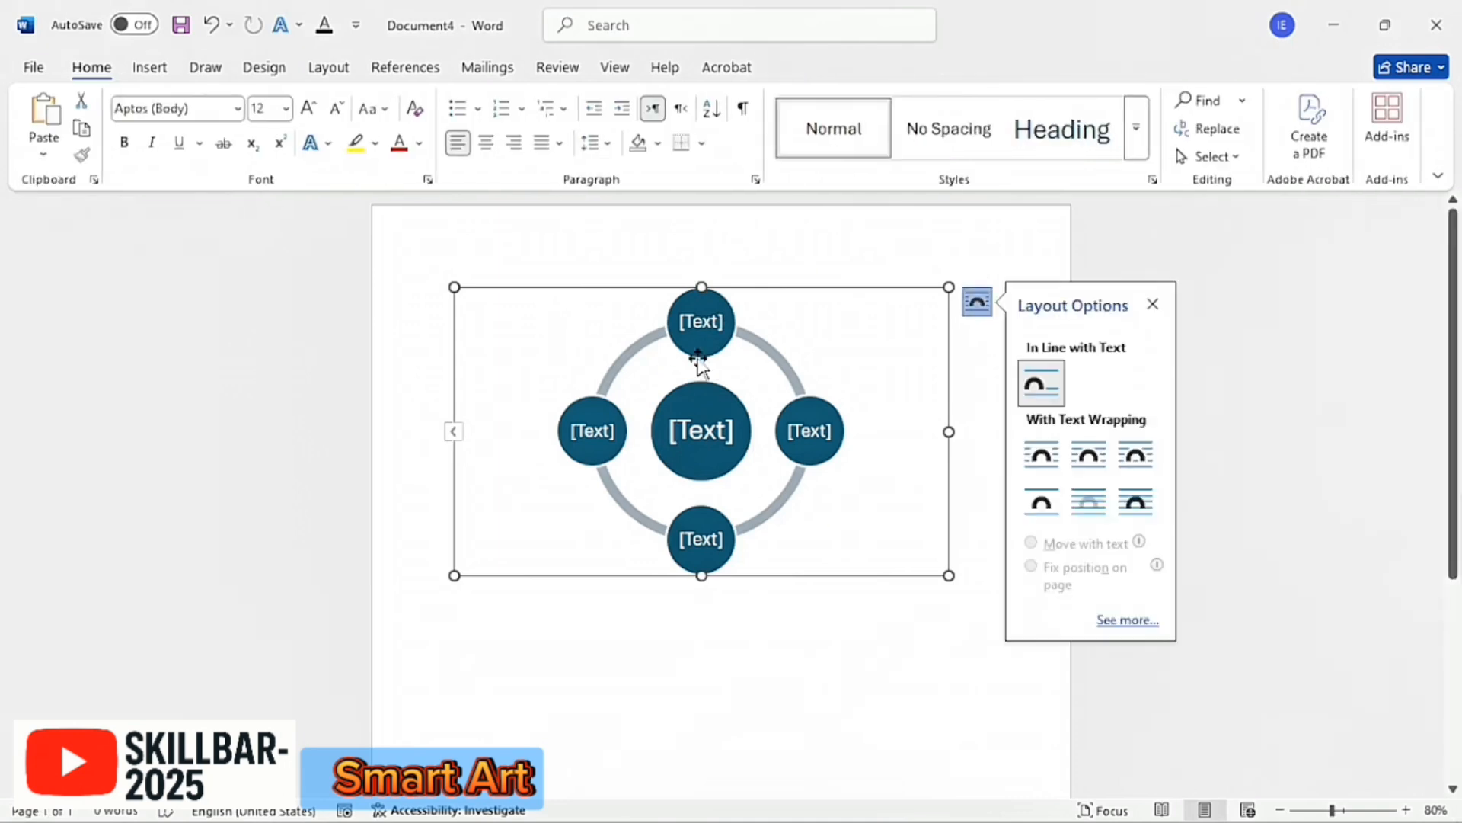
{"action": "left_click", "coordinate": [1091, 462]}
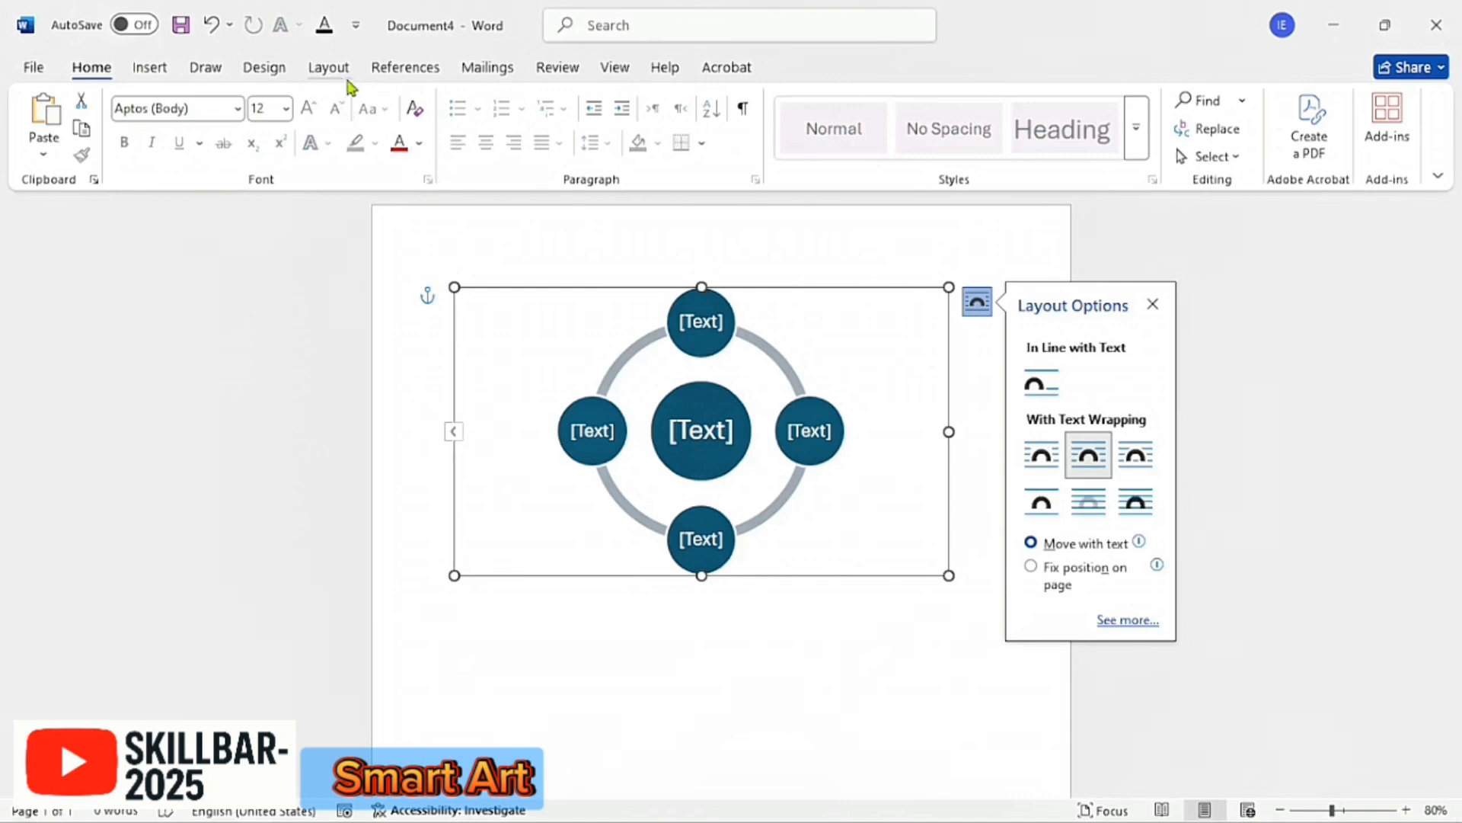
{"action": "left_click", "coordinate": [521, 286]}
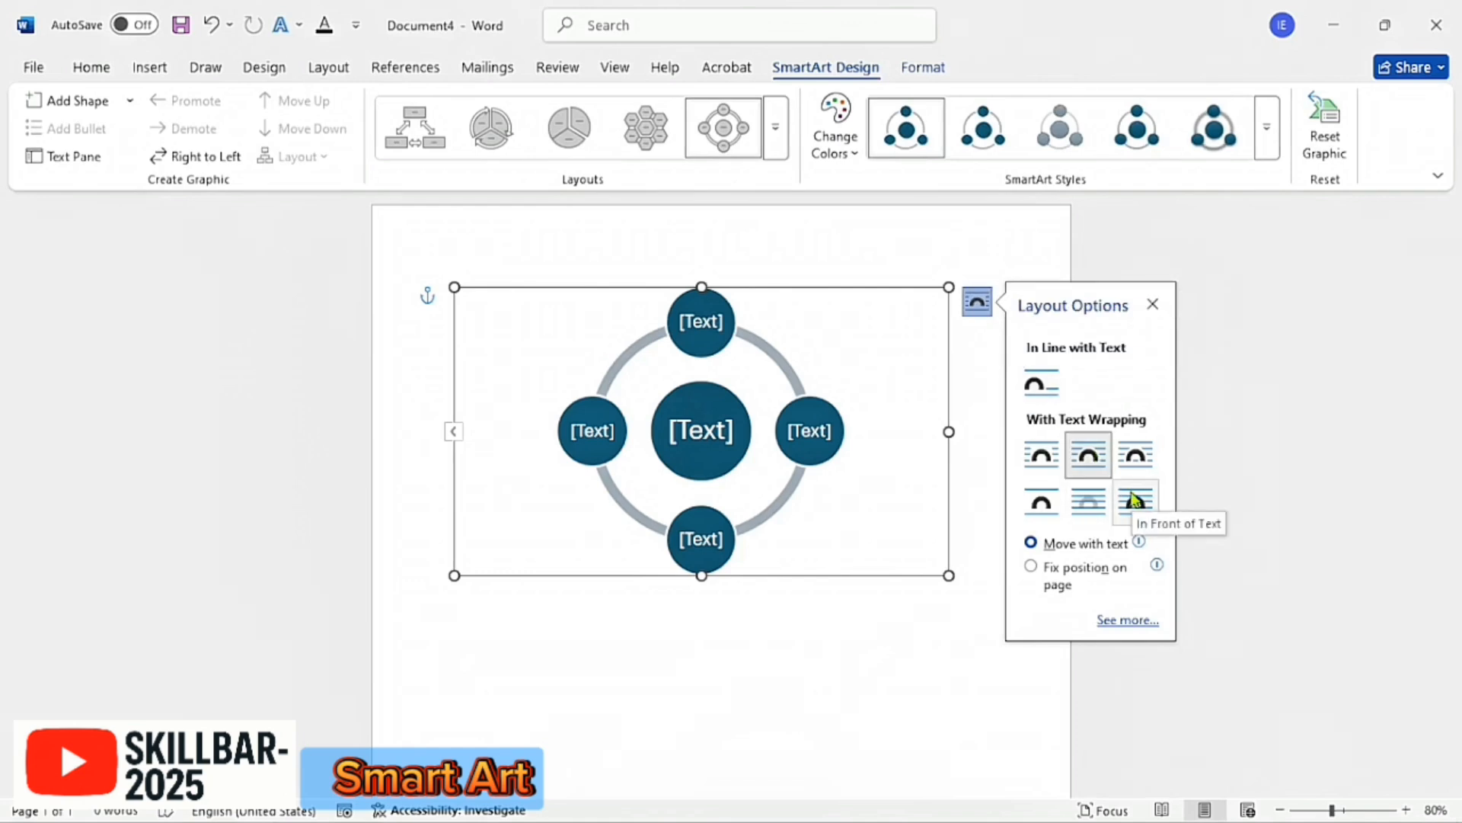
{"action": "left_click_drag", "start_coordinate": [827, 294], "coordinate": [798, 326]}
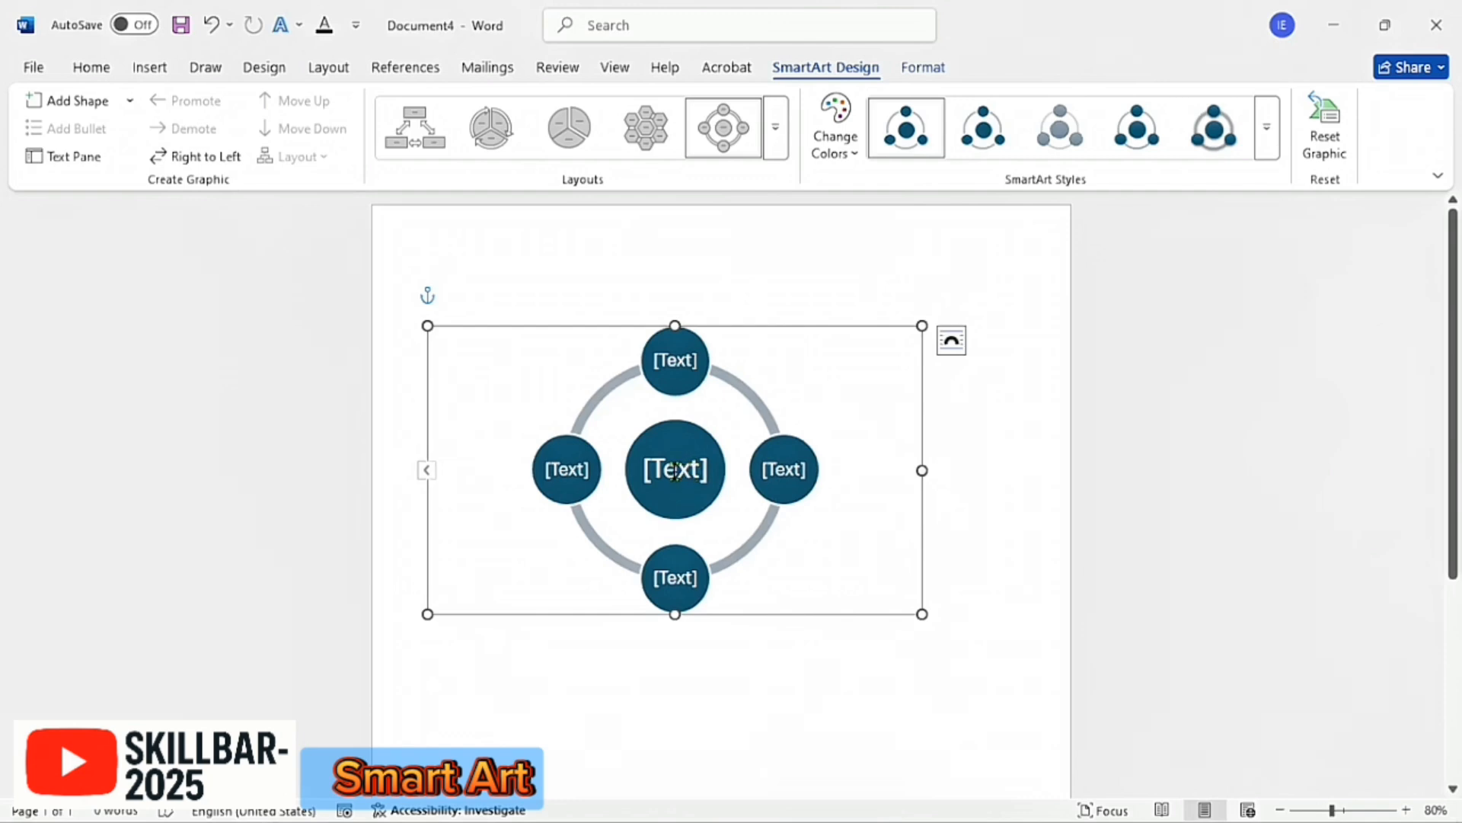
Step: Label the graphic's centre circle "microsoft office" and its top circle "word"
{"action": "left_click", "coordinate": [674, 471]}
{"action": "type", "text": "m"}
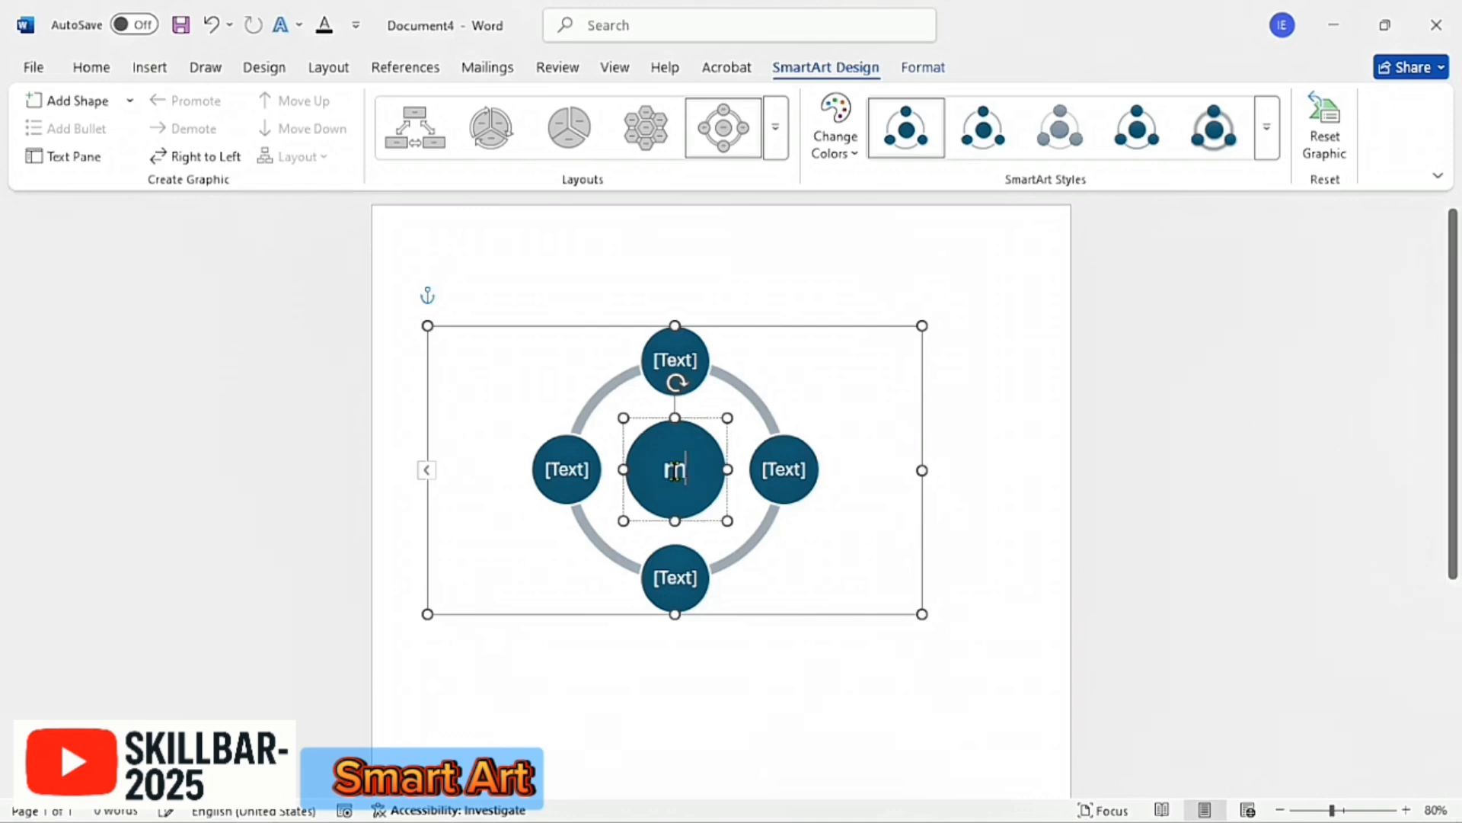
{"action": "type", "text": "icr"}
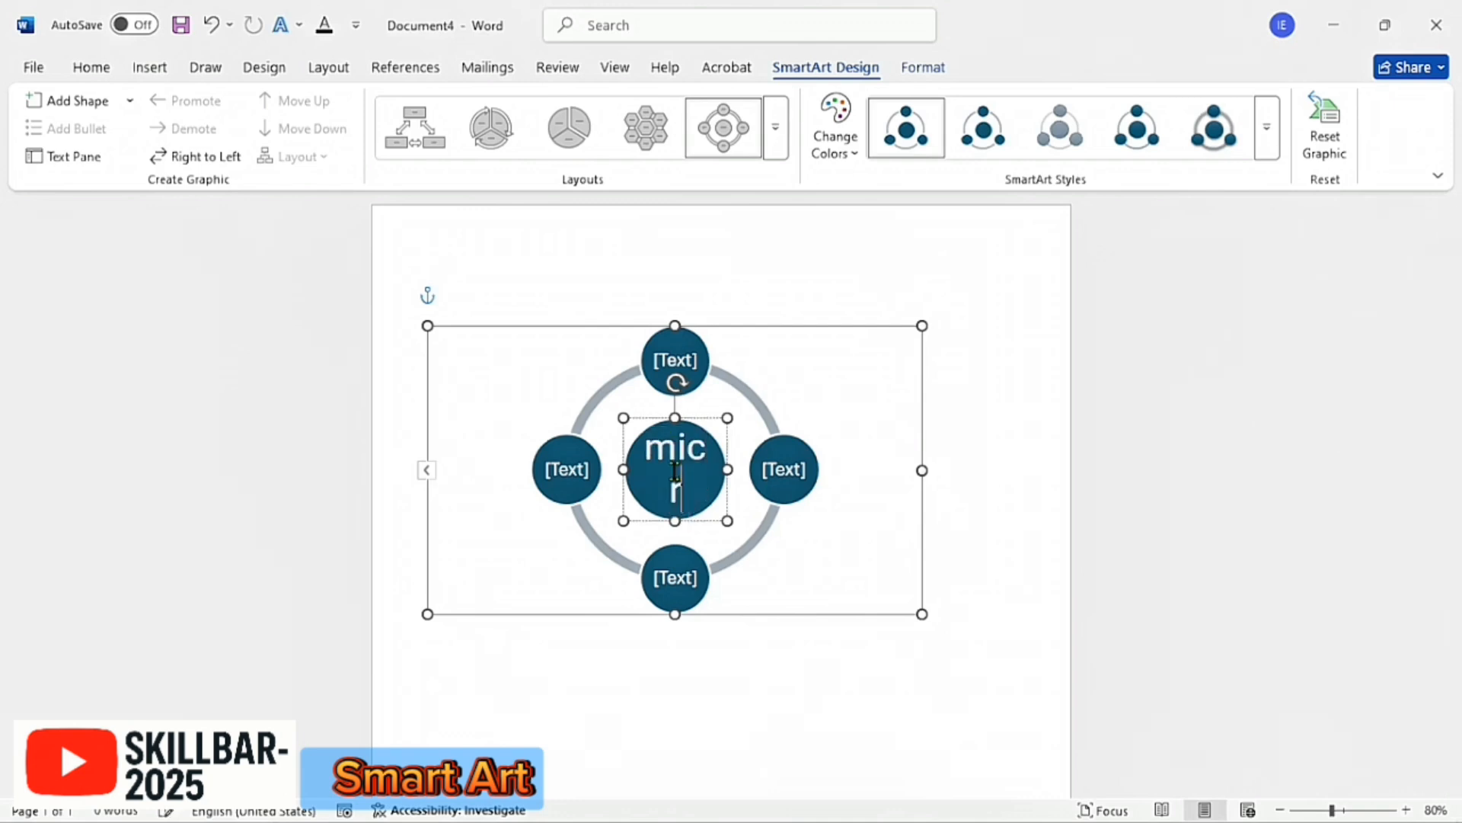
{"action": "type", "text": "oft off"}
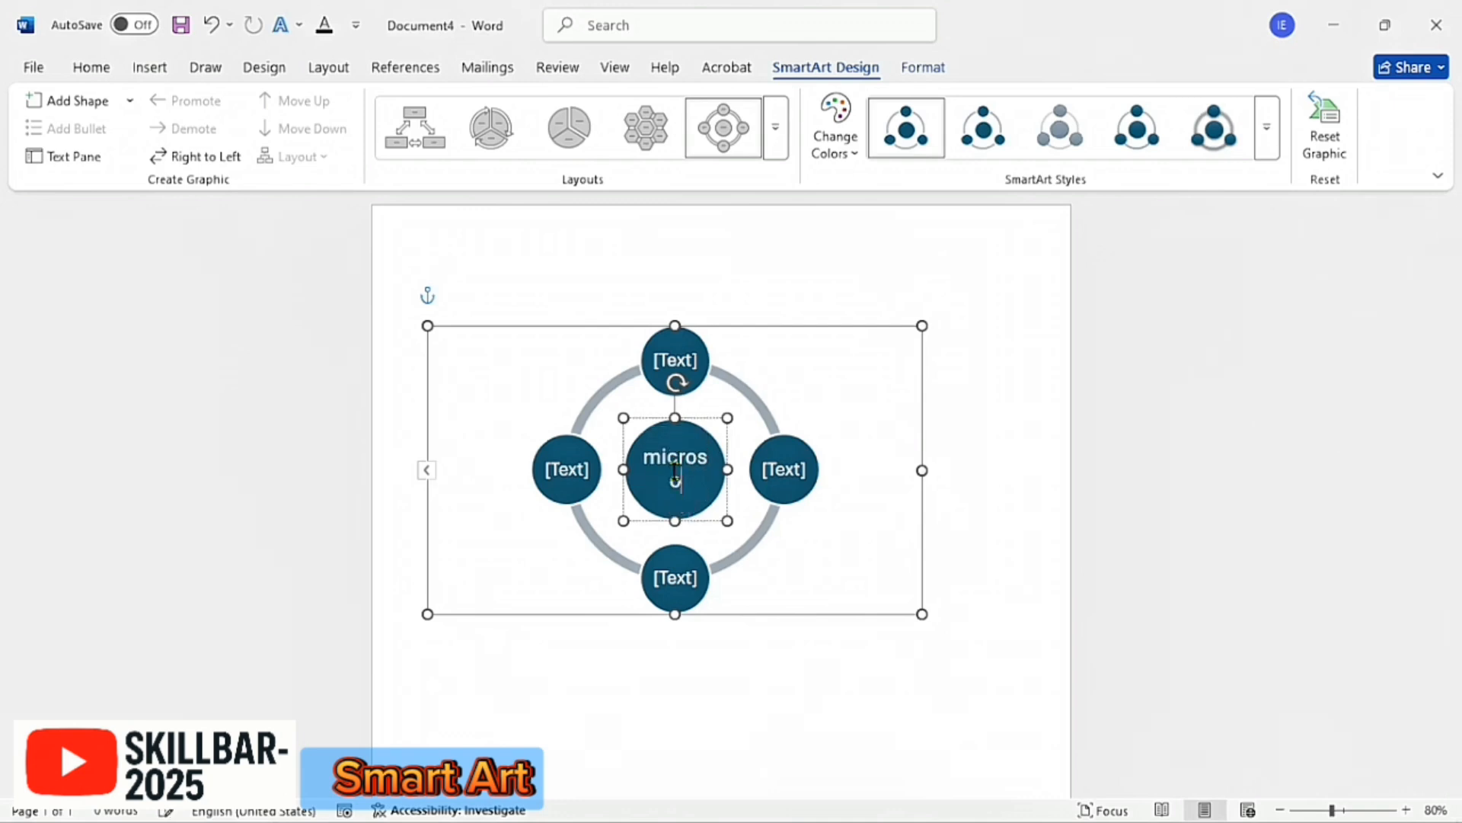
{"action": "type", "text": "ice"}
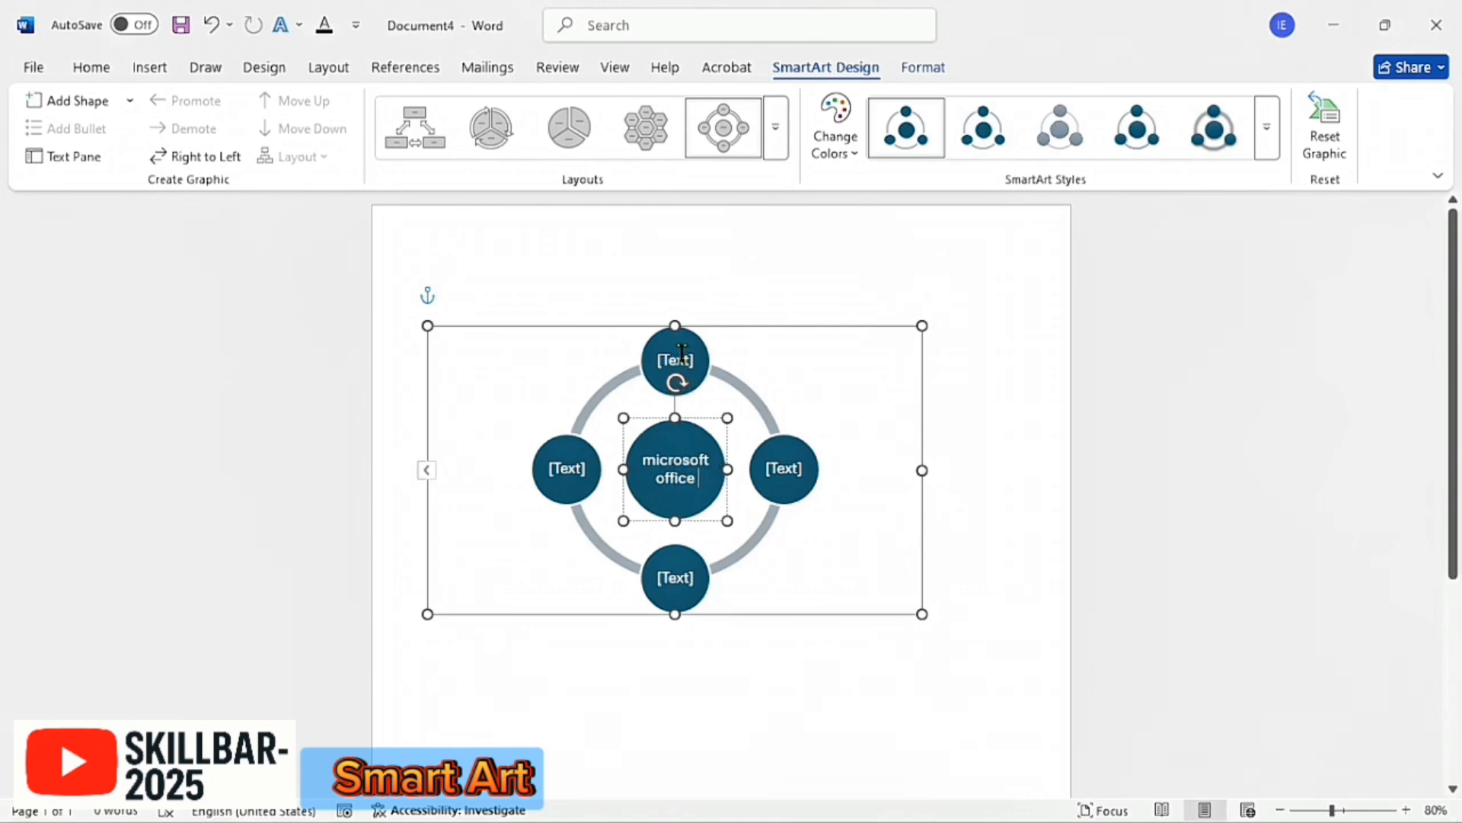
{"action": "left_click", "coordinate": [682, 354]}
{"action": "type", "text": "wo"}
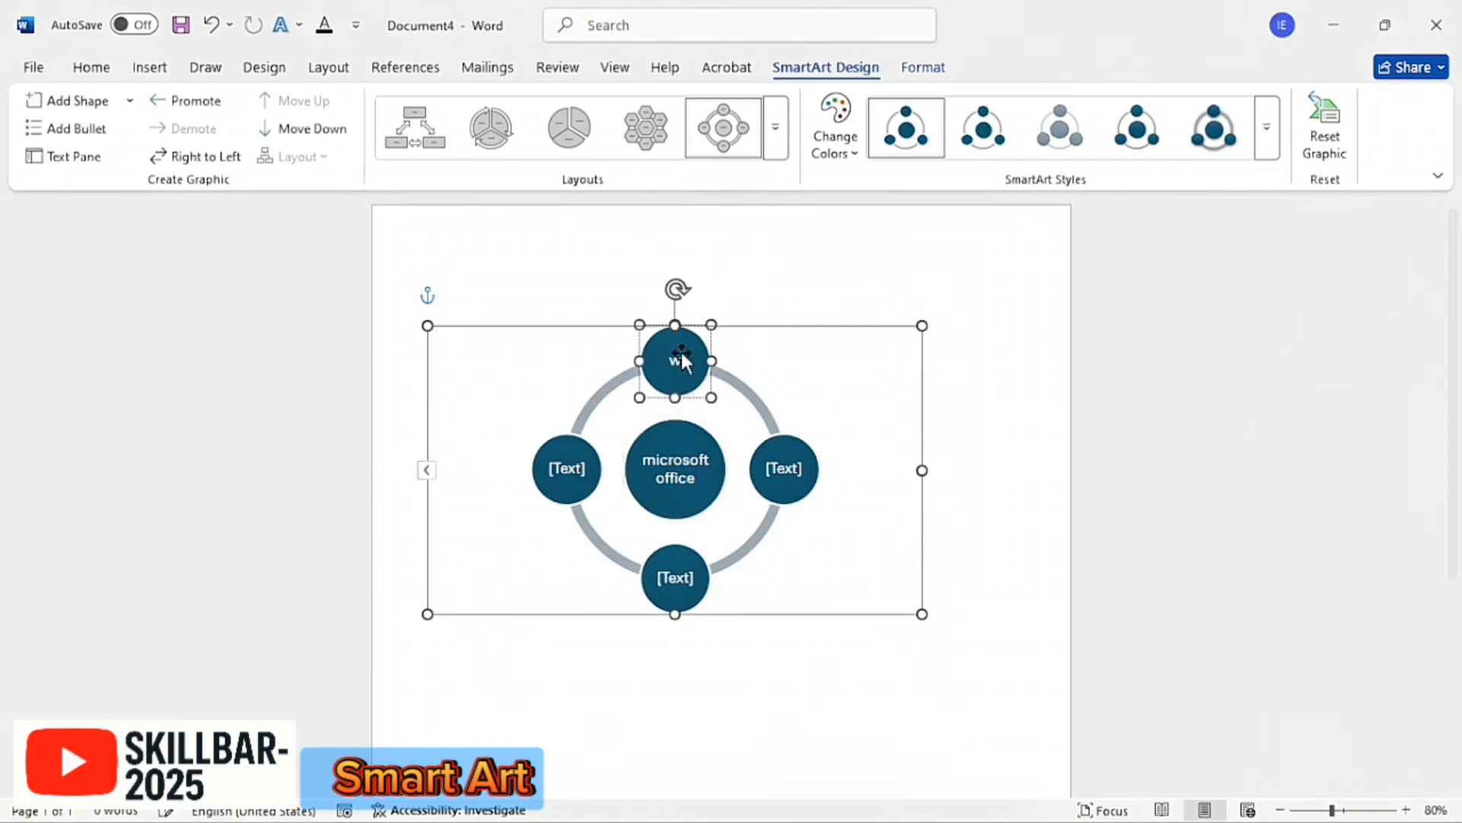
{"action": "type", "text": "rd"}
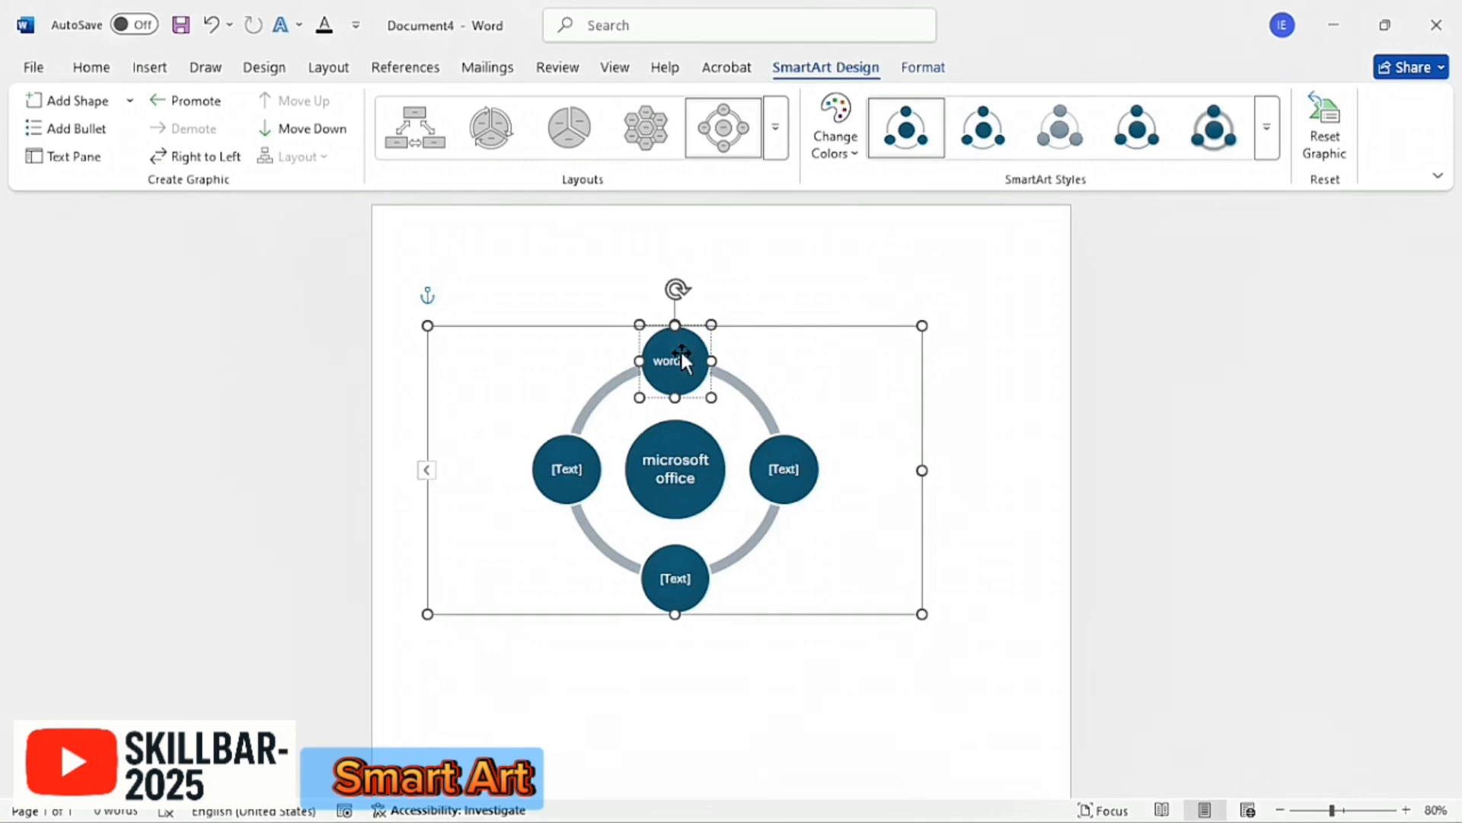
Step: Label the outer circle on the right "exil" and the bottom circle "PP"
{"action": "left_click", "coordinate": [789, 465]}
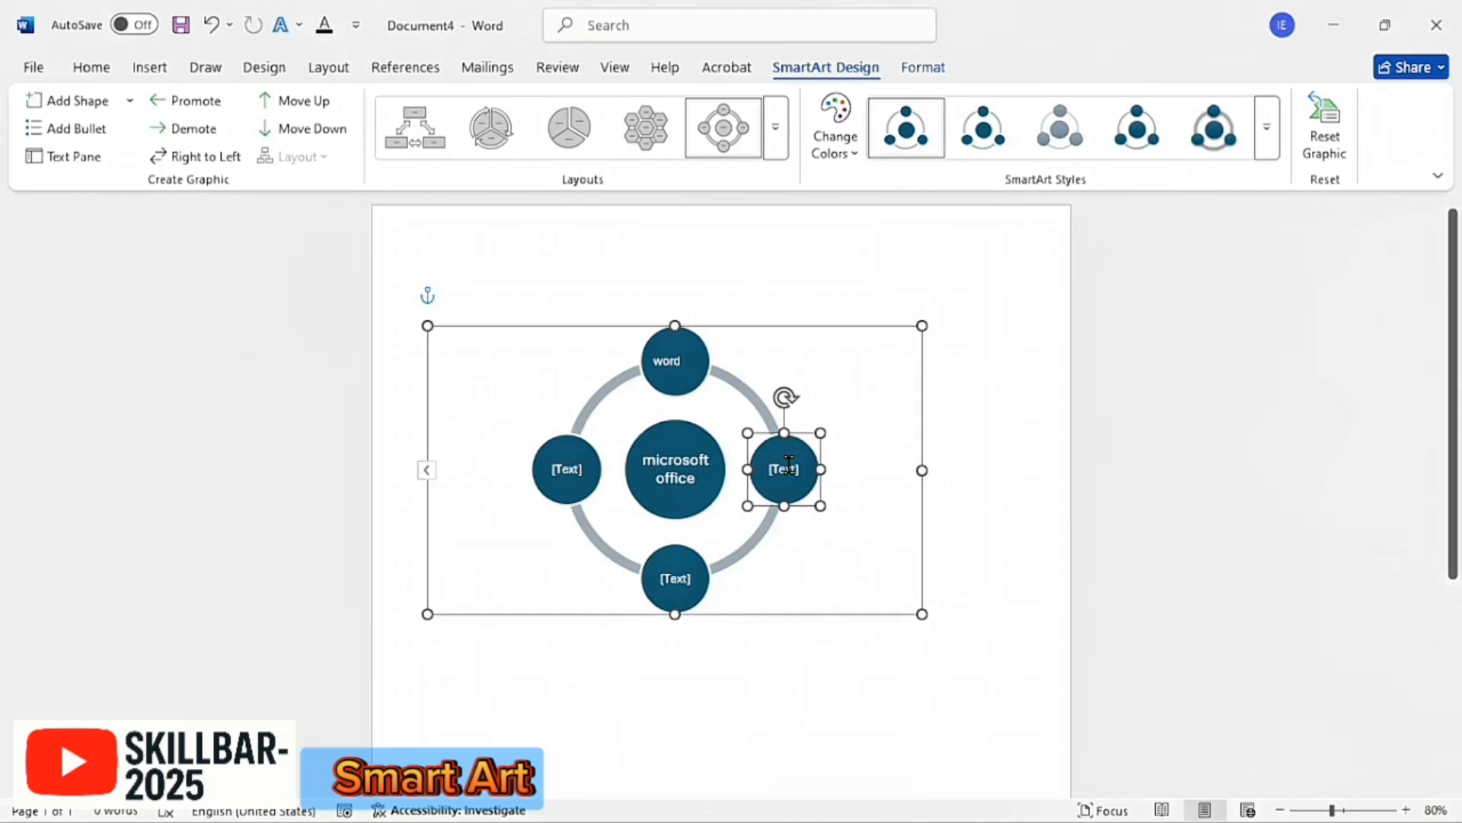
{"action": "left_click", "coordinate": [789, 464]}
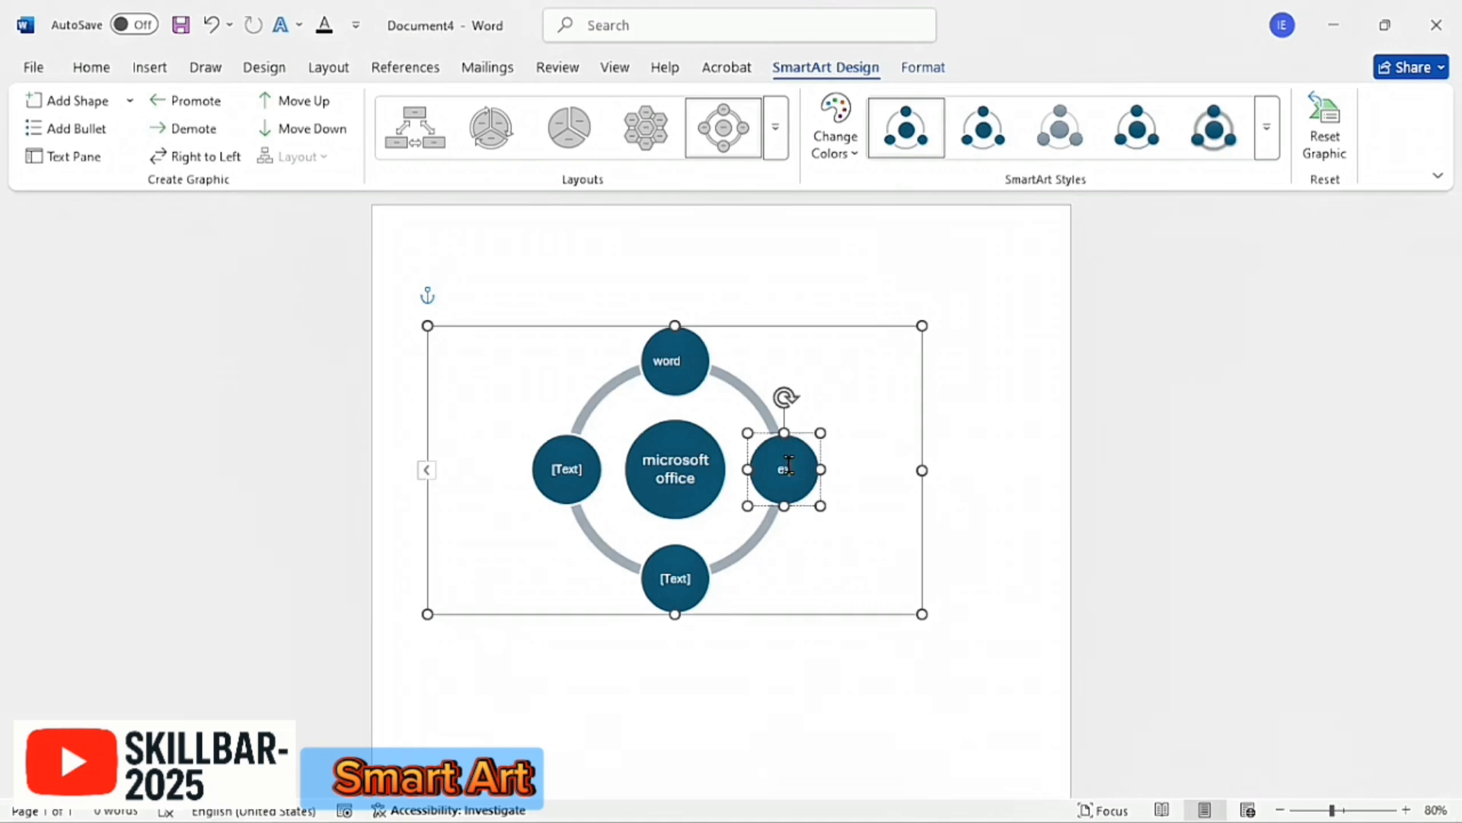
{"action": "type", "text": "exi"}
{"action": "left_click", "coordinate": [680, 580]}
{"action": "left_click", "coordinate": [679, 581]}
{"action": "type", "text": "PP"}
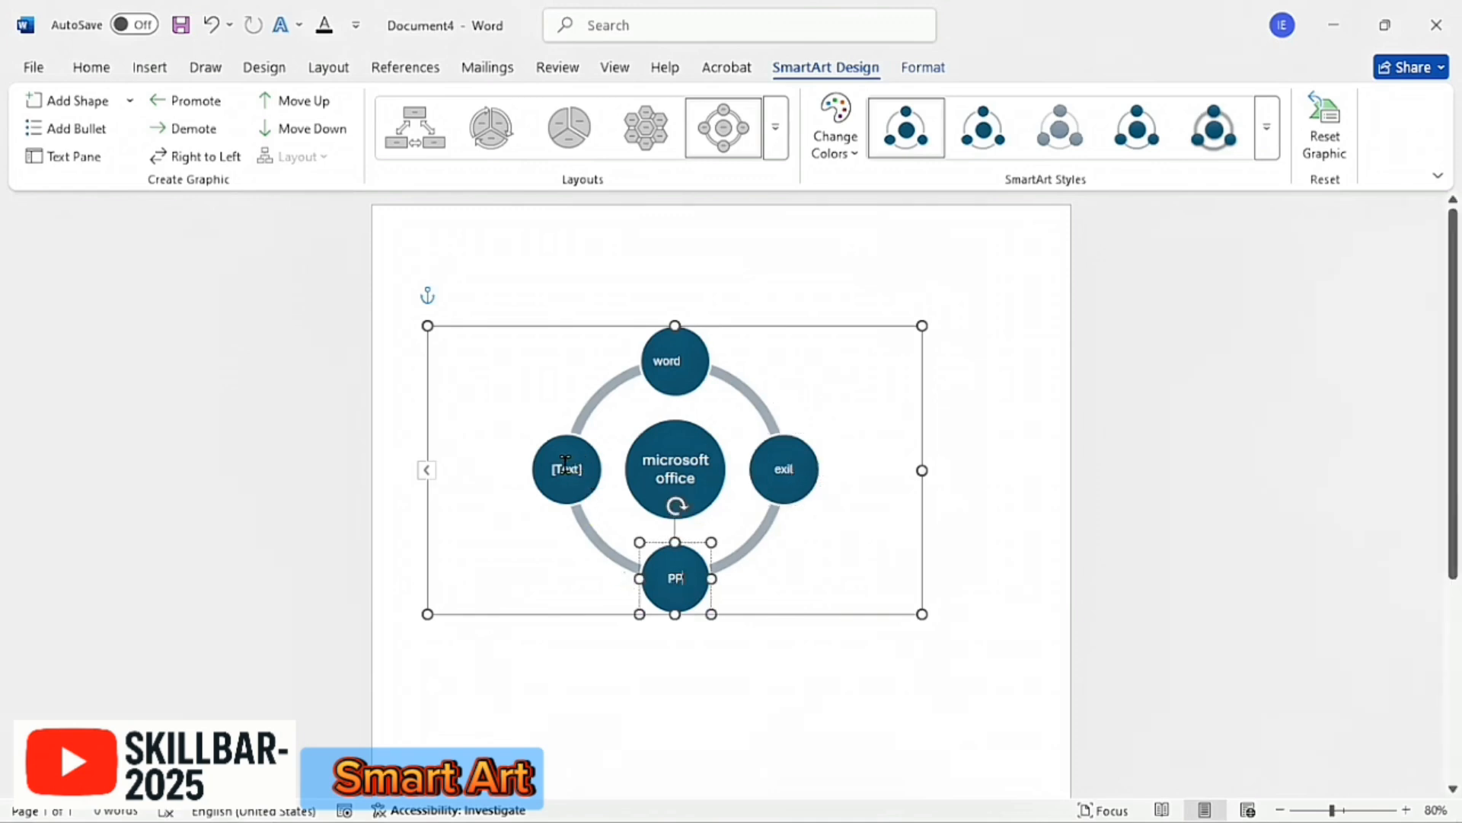
Step: Label the remaining outer circle on the left "Access" and add an empty bullet beneath that text
{"action": "left_click", "coordinate": [565, 466]}
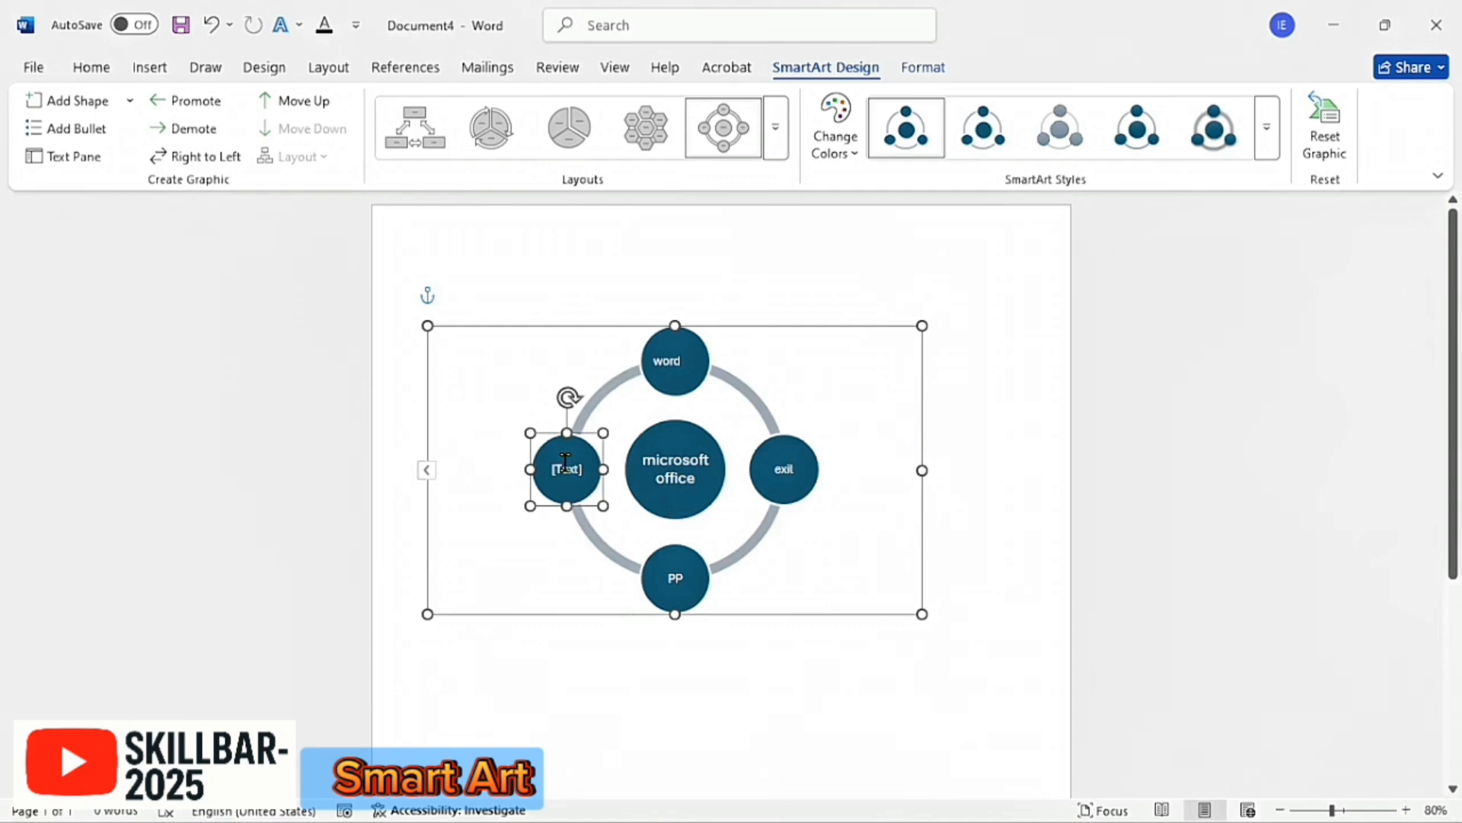
{"action": "left_click", "coordinate": [566, 464]}
{"action": "type", "text": "Access"}
{"action": "left_click", "coordinate": [76, 140]}
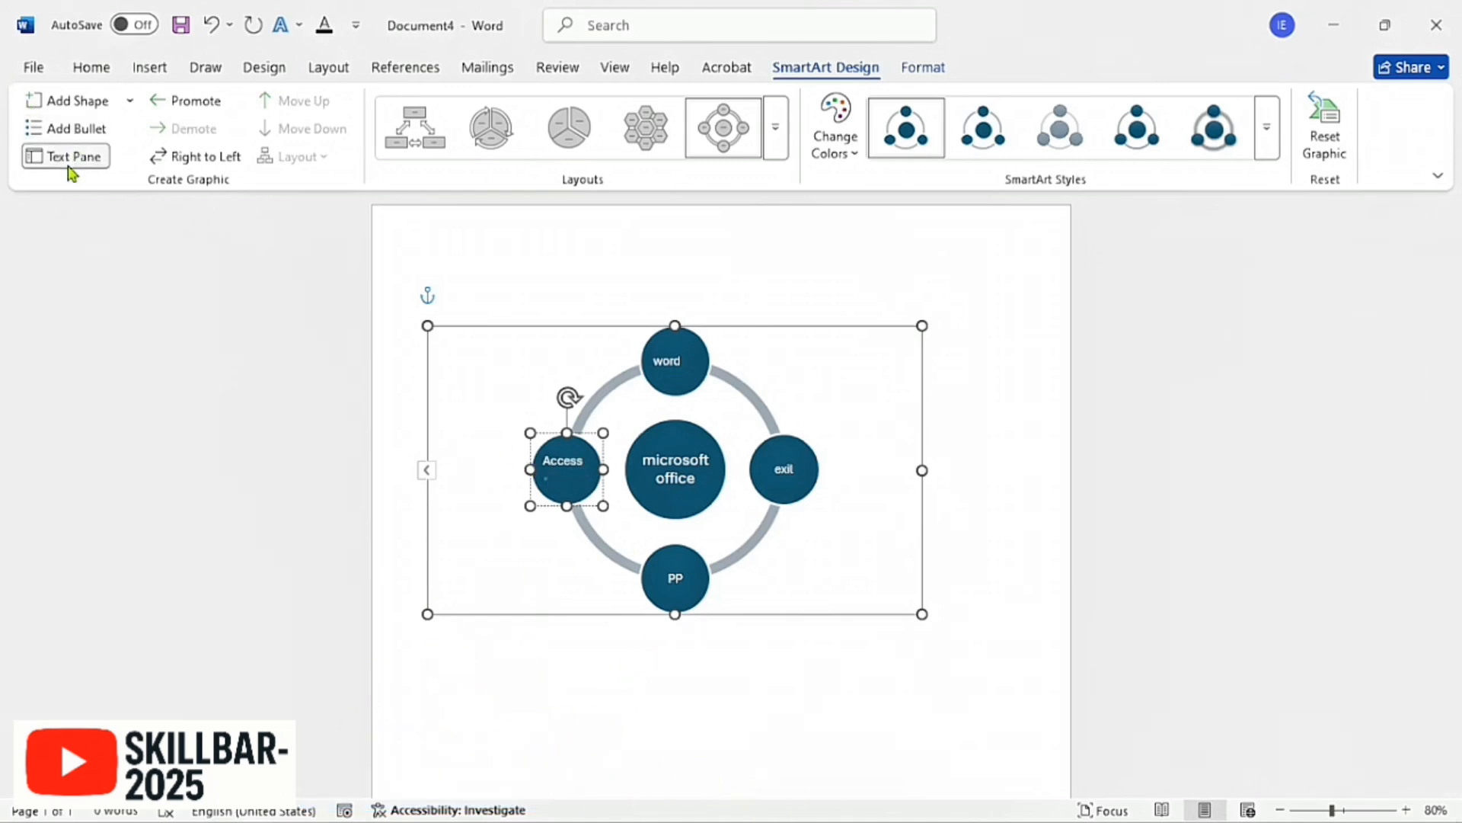
Step: Add a fifth outer circle labelled "outlook" after Access in the graphic's text outline, and deselect the graphic
{"action": "left_click", "coordinate": [71, 157]}
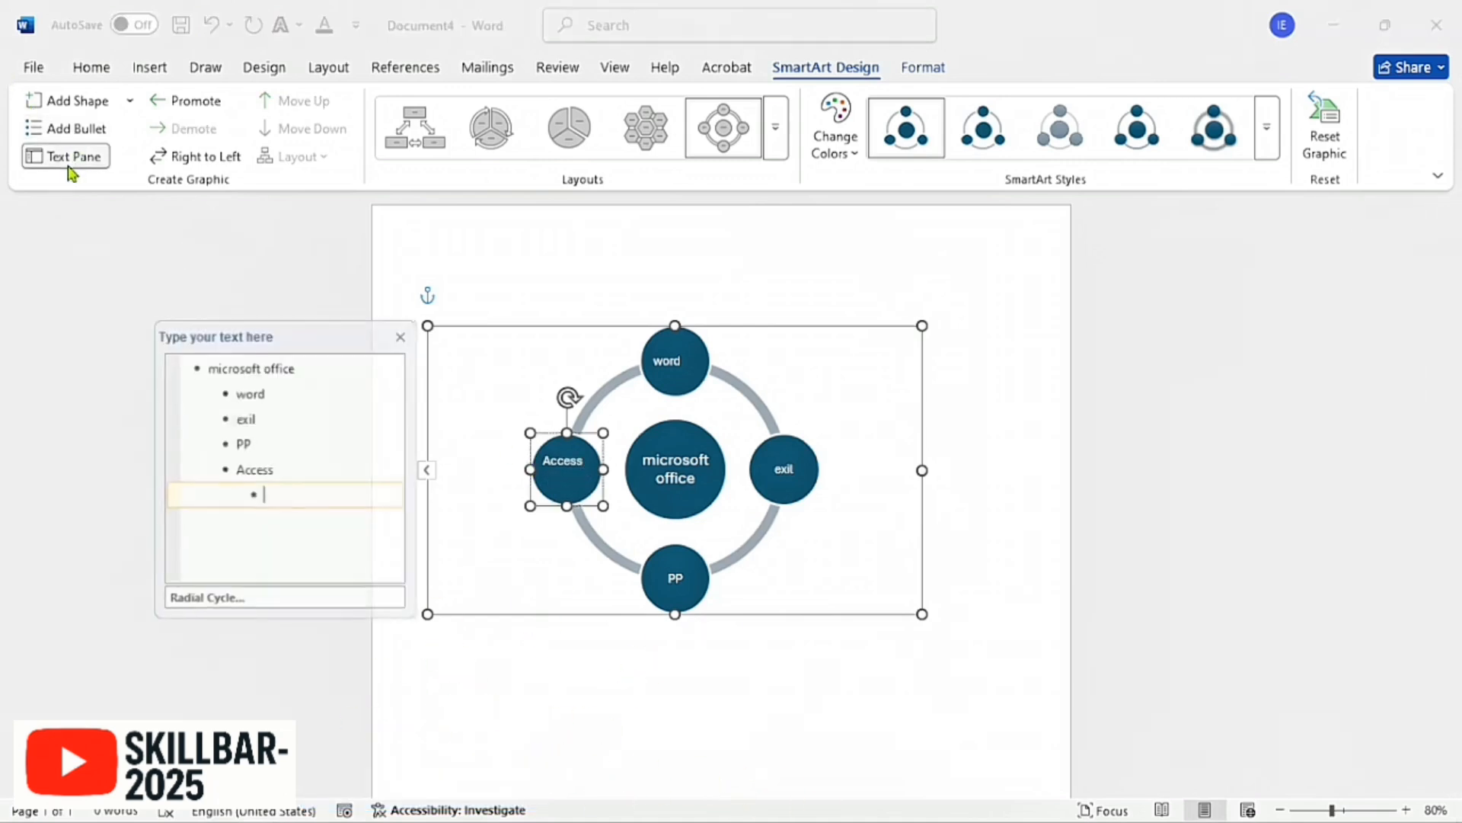
{"action": "left_click", "coordinate": [311, 463]}
{"action": "key", "text": "Return"}
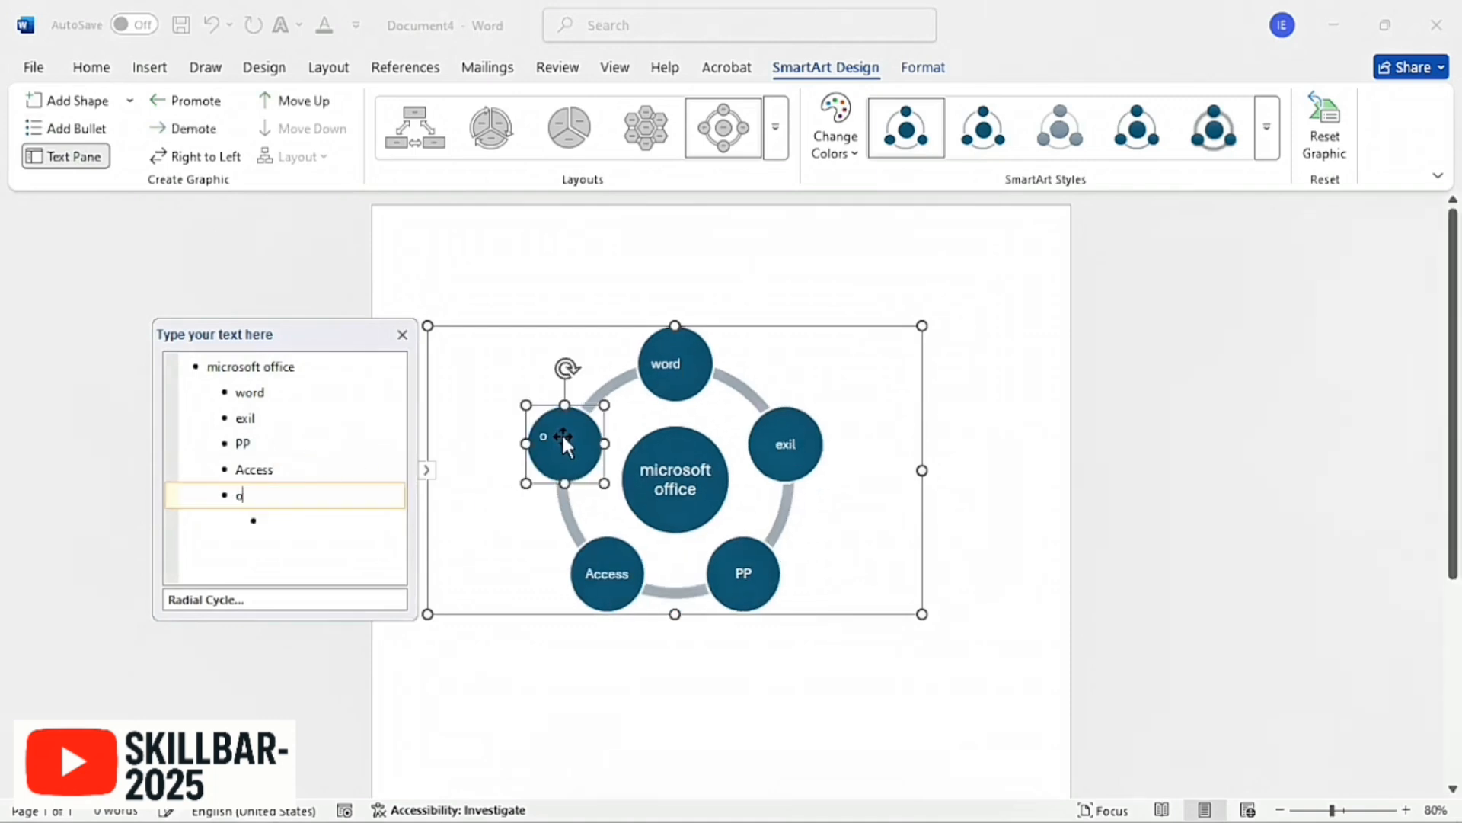
{"action": "type", "text": "outlook"}
{"action": "left_click", "coordinate": [735, 230]}
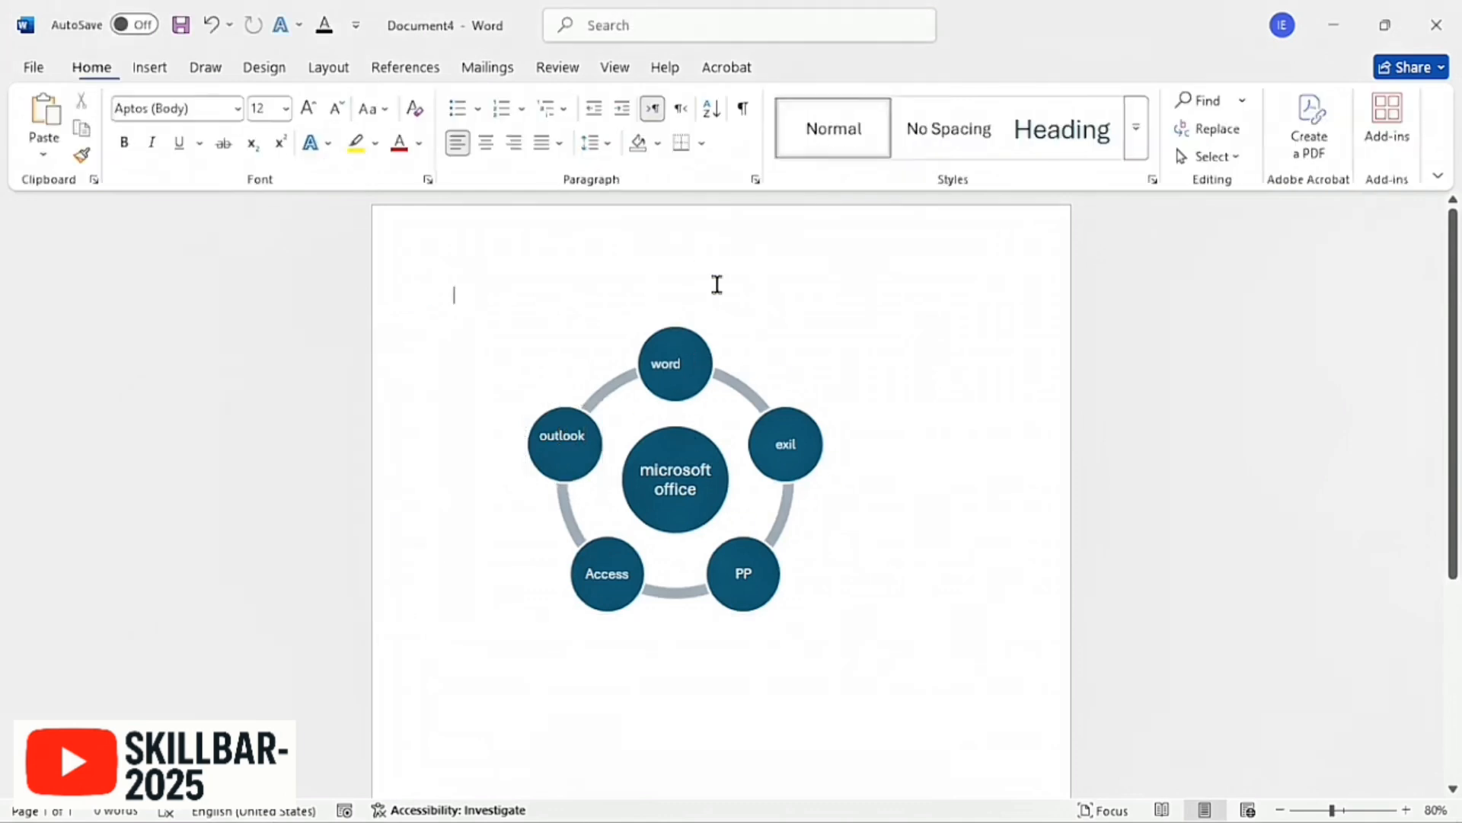
Step: Move the Microsoft Office radial graphic slightly up and to the right on the page, and deselect it
{"action": "left_click", "coordinate": [676, 473]}
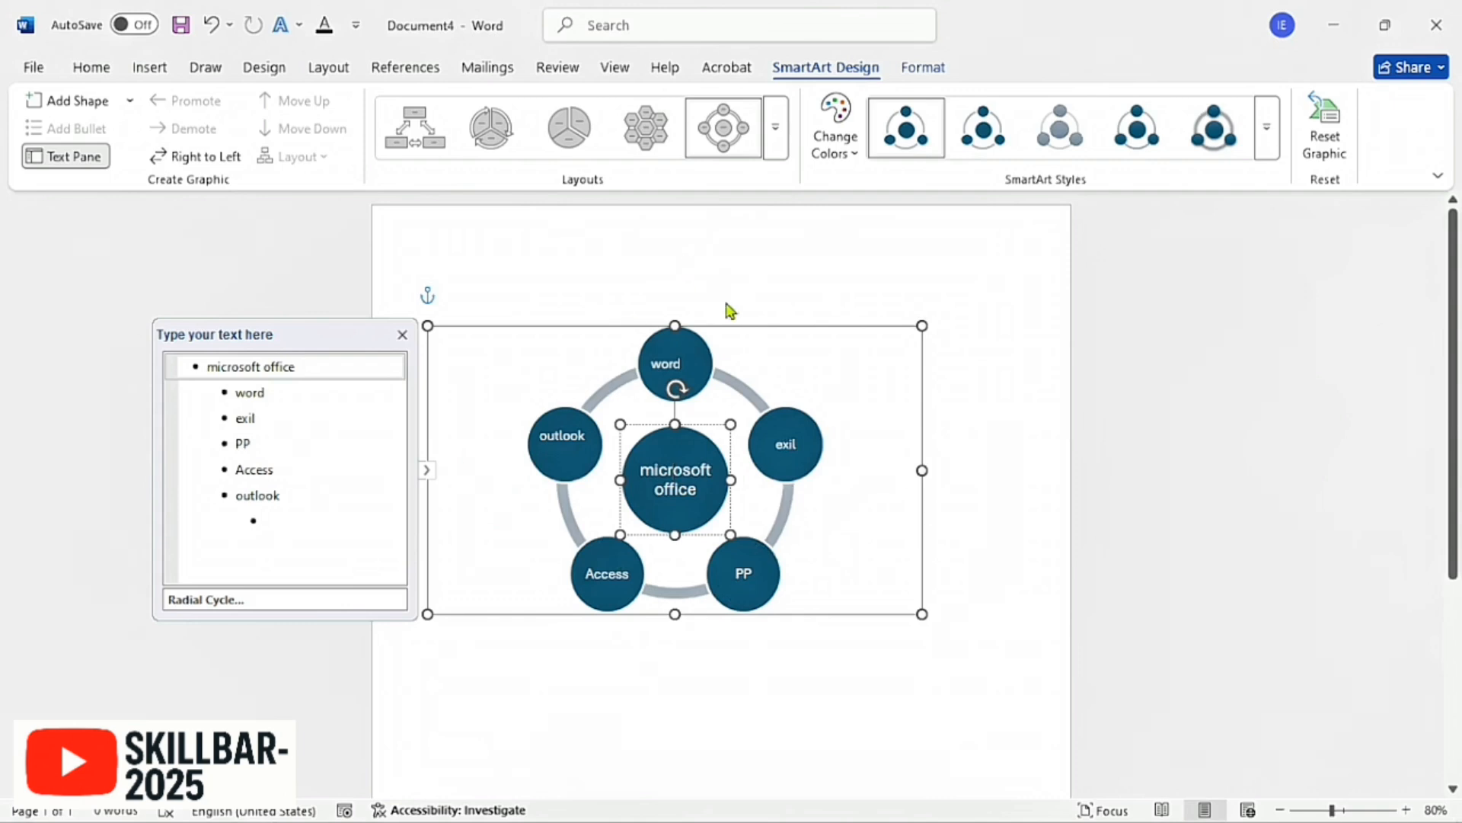
{"action": "left_click", "coordinate": [731, 327]}
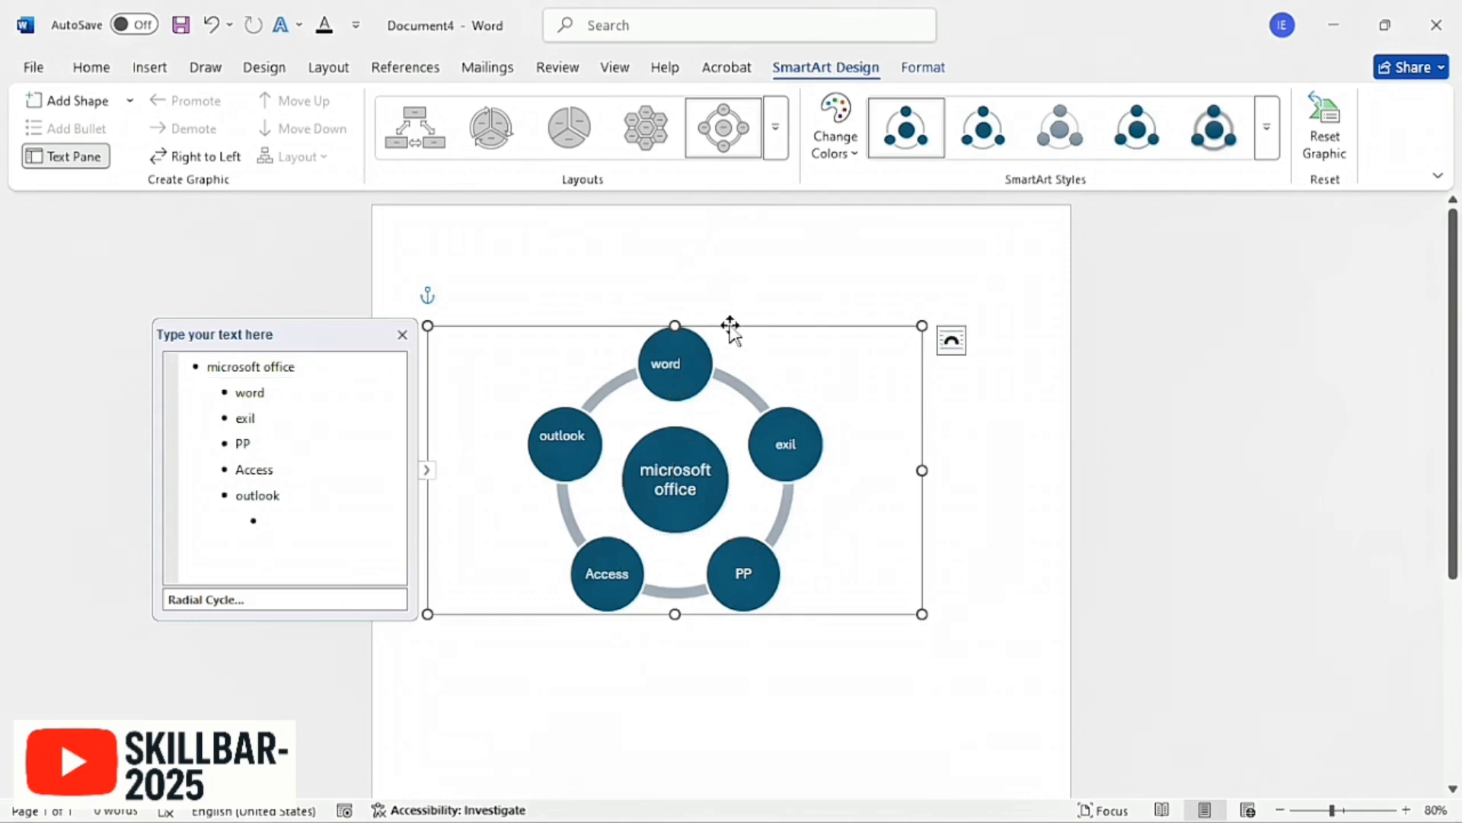
{"action": "left_click_drag", "start_coordinate": [730, 327], "coordinate": [757, 239]}
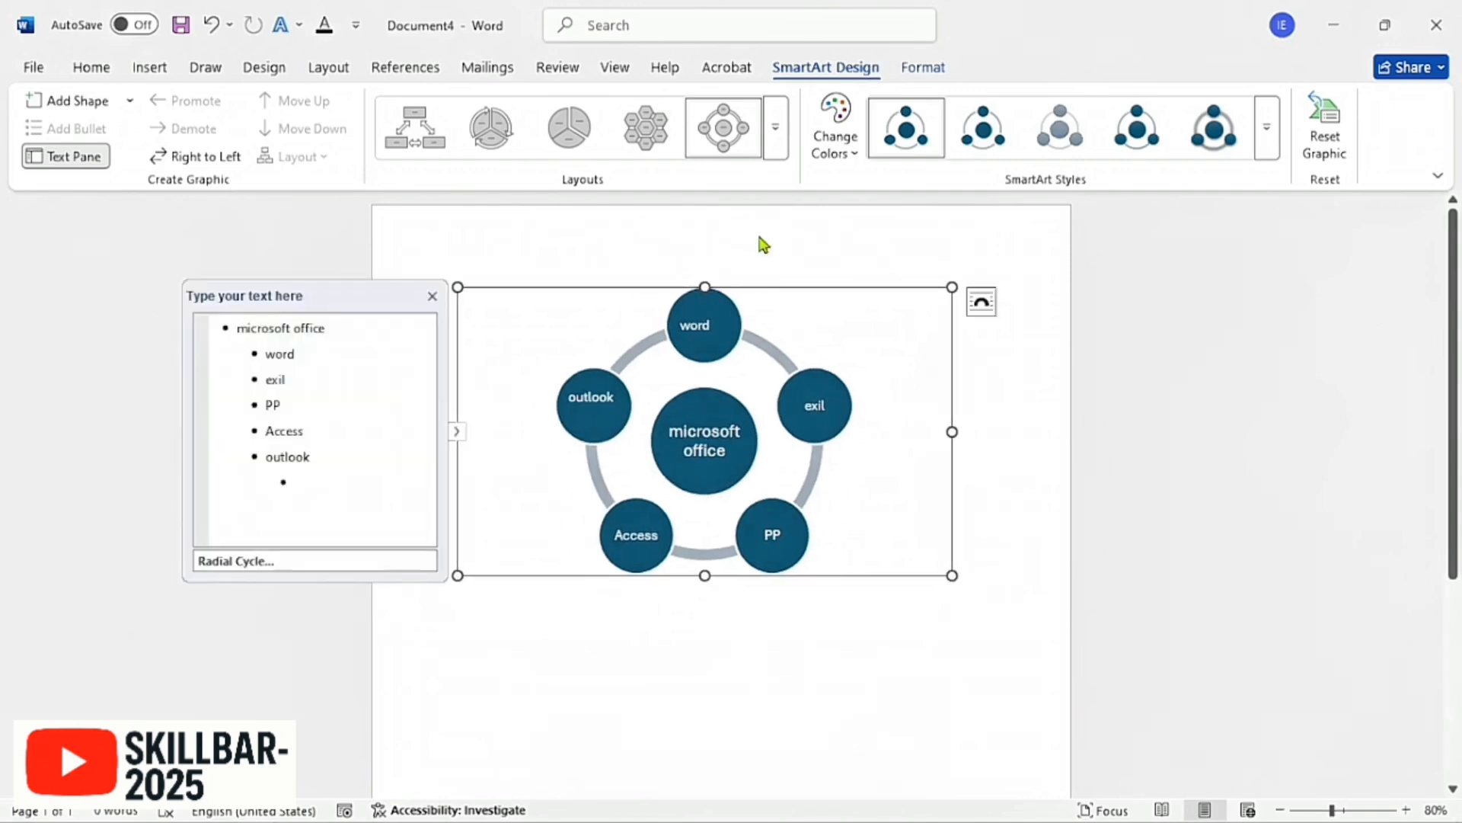
{"action": "left_click", "coordinate": [450, 294]}
Step: Insert a Hierarchy SmartArt graphic below the radial graphic
{"action": "scroll", "coordinate": [451, 294], "scroll_direction": "down", "scroll_amount": 4}
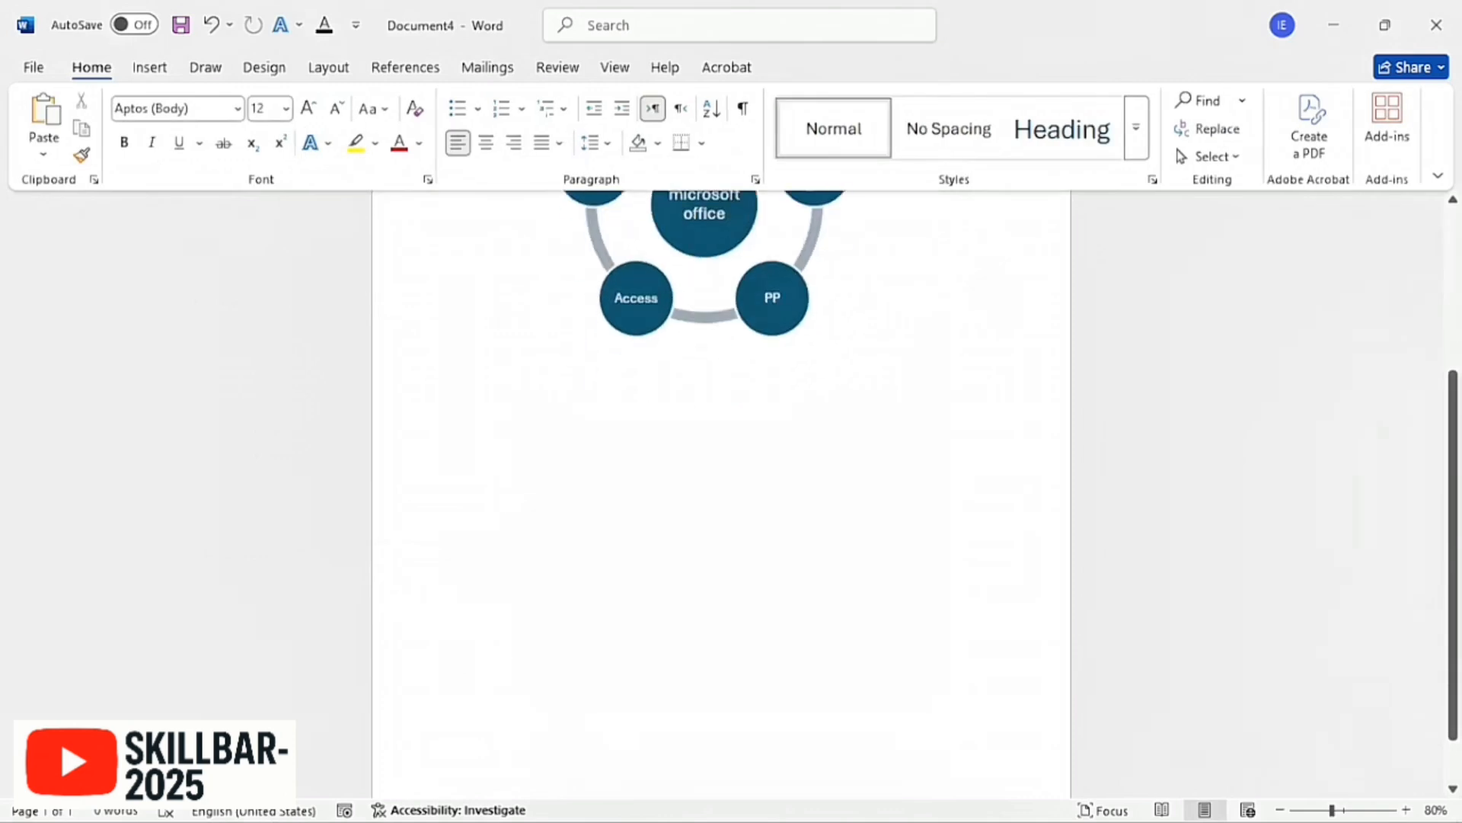
{"action": "left_click", "coordinate": [151, 70]}
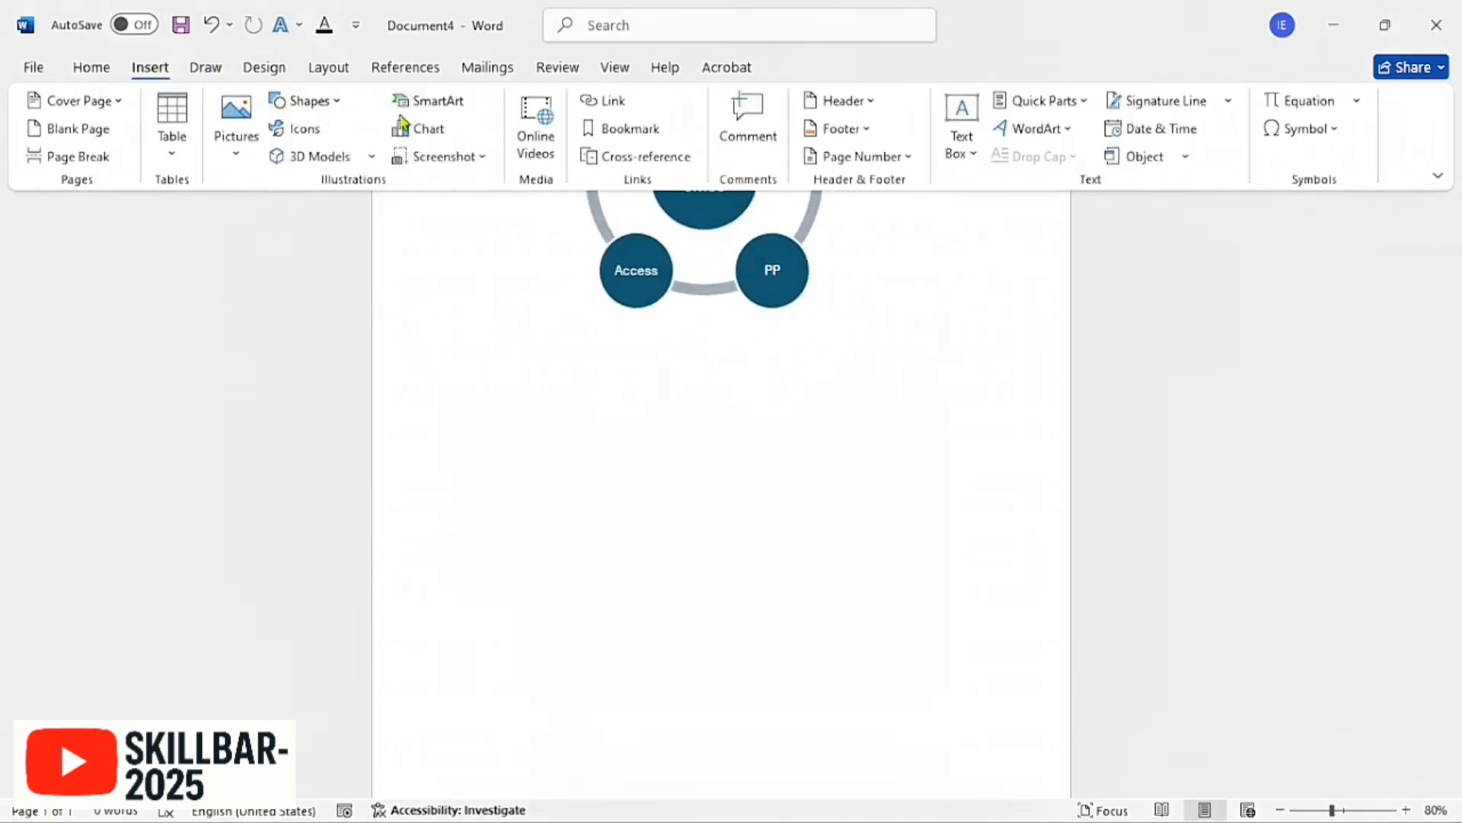
{"action": "left_click", "coordinate": [432, 116]}
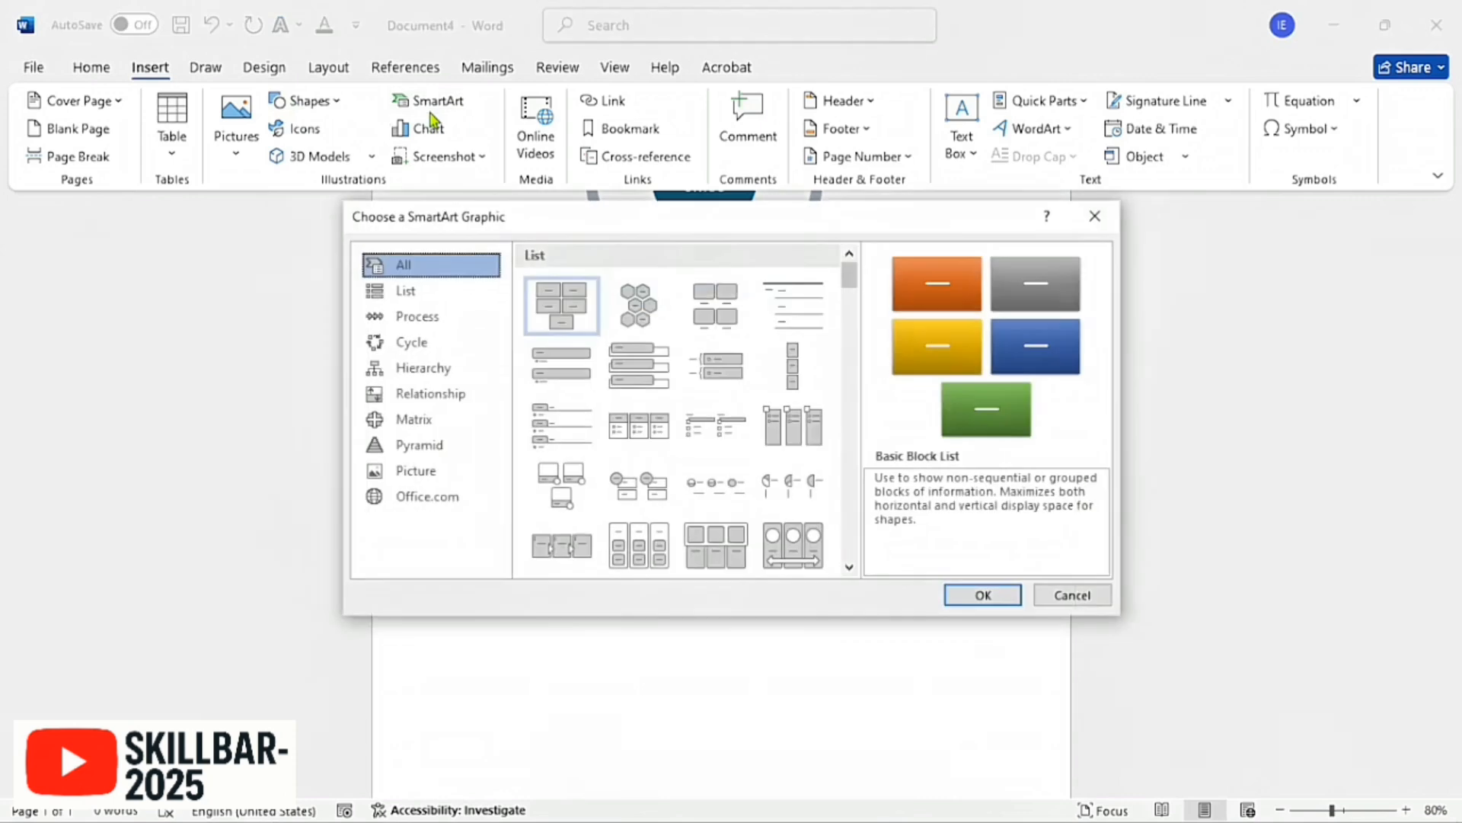
{"action": "left_click", "coordinate": [449, 370]}
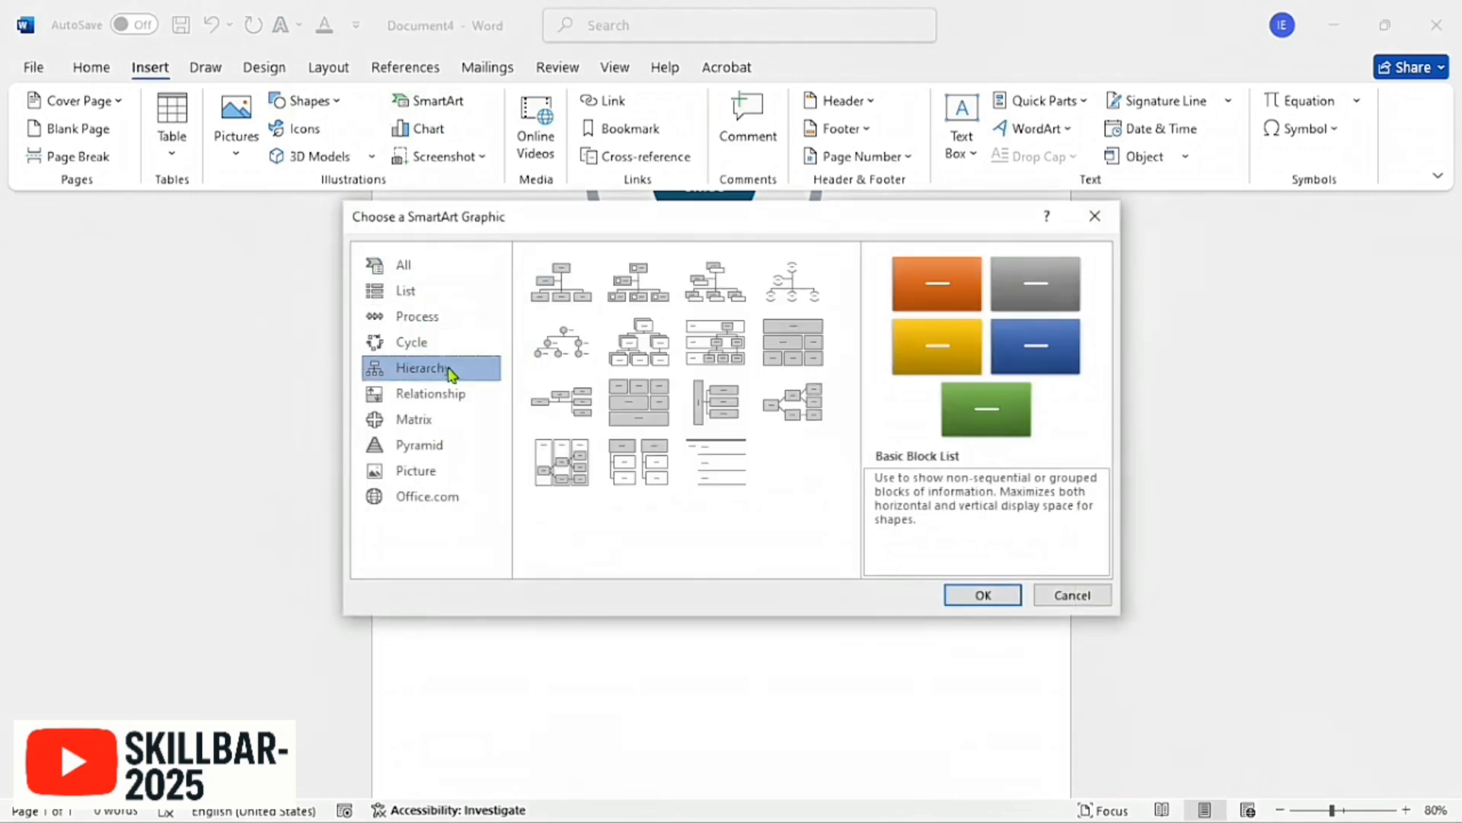
{"action": "left_click", "coordinate": [638, 354]}
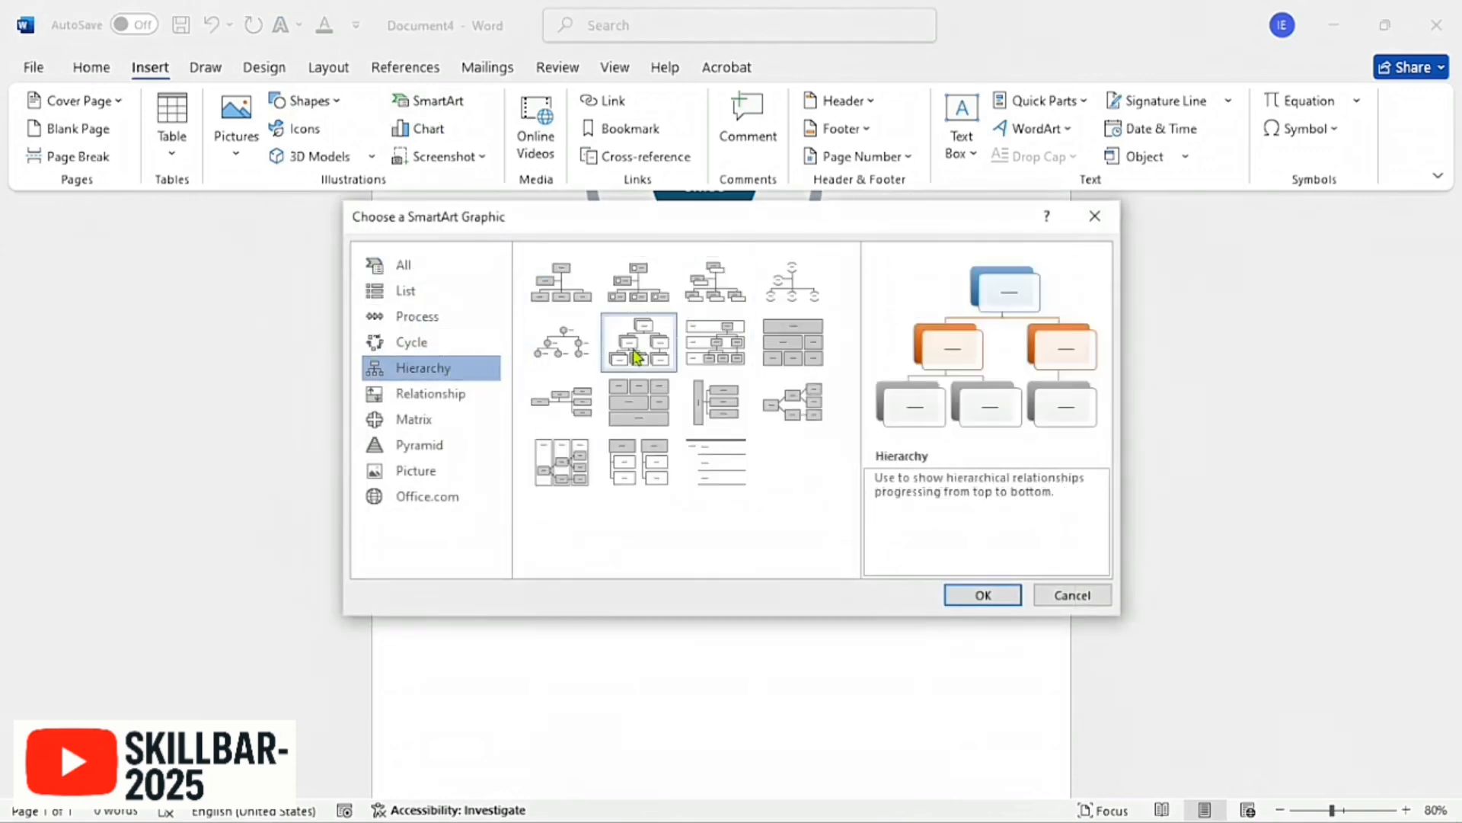
{"action": "left_click", "coordinate": [982, 595]}
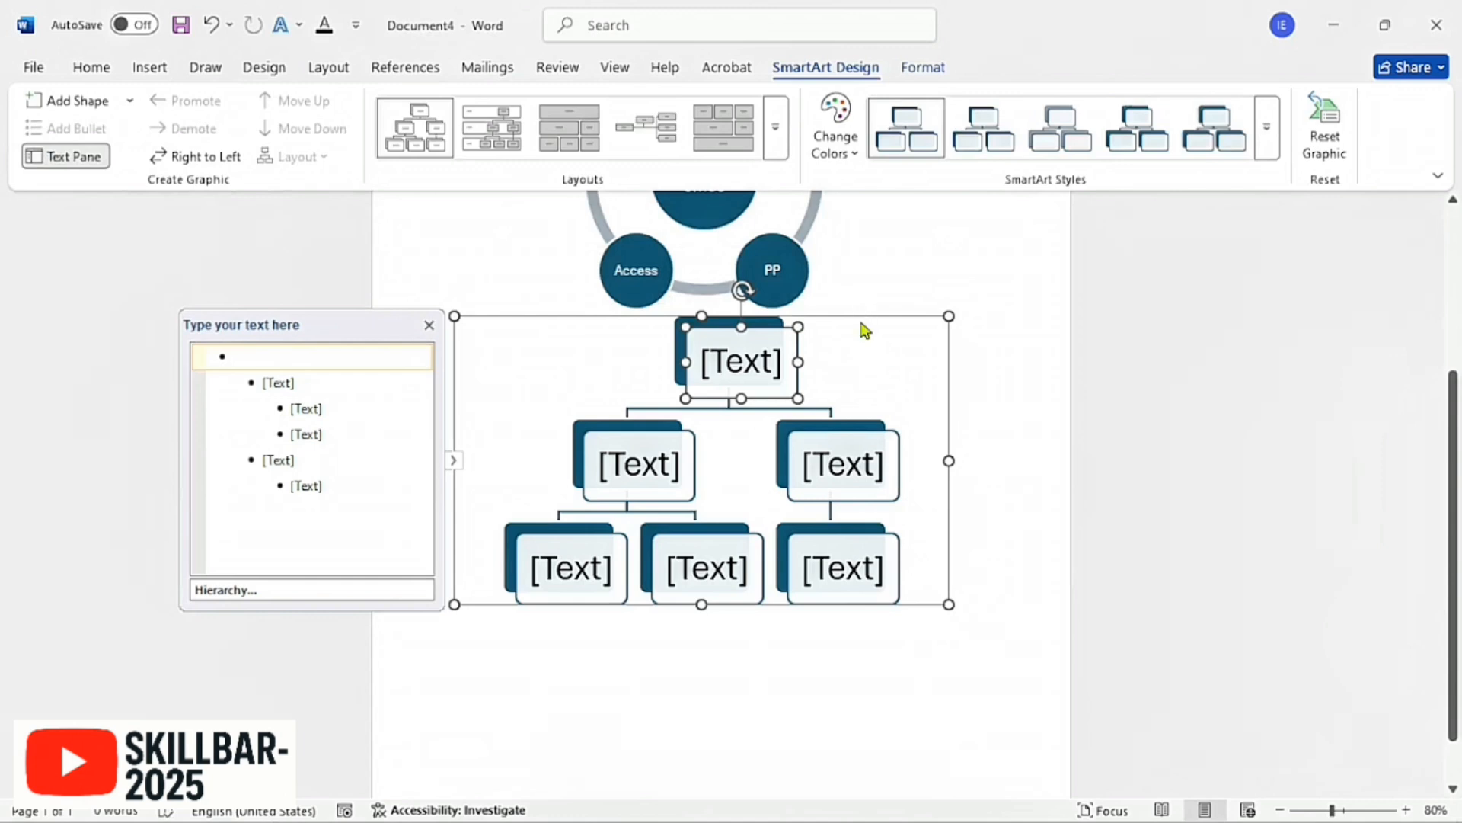
Step: Give the hierarchy graphic tight text wrapping and move it slightly down, clear of the radial graphic
{"action": "left_click", "coordinate": [860, 319]}
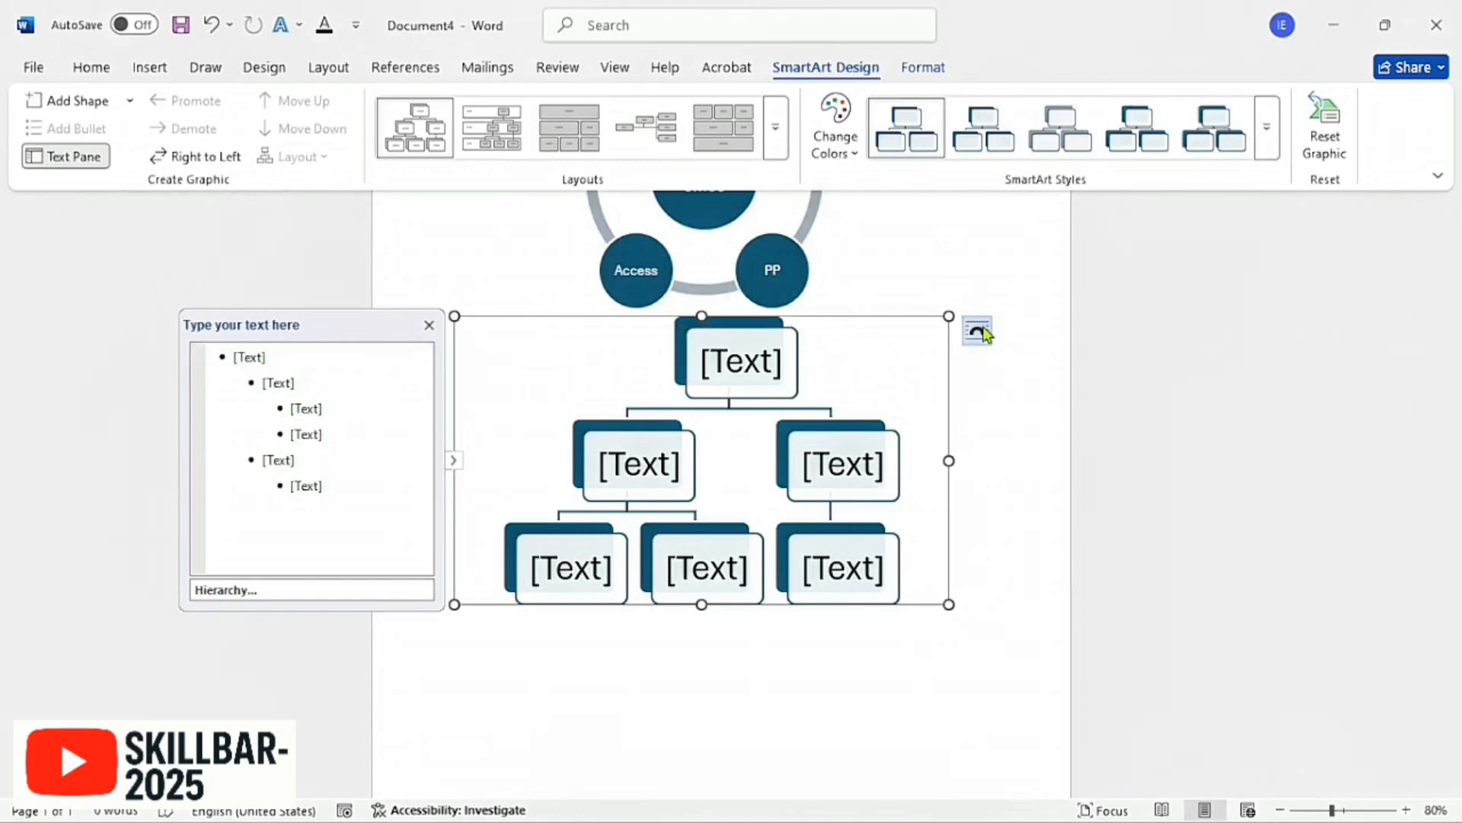
{"action": "left_click", "coordinate": [980, 332]}
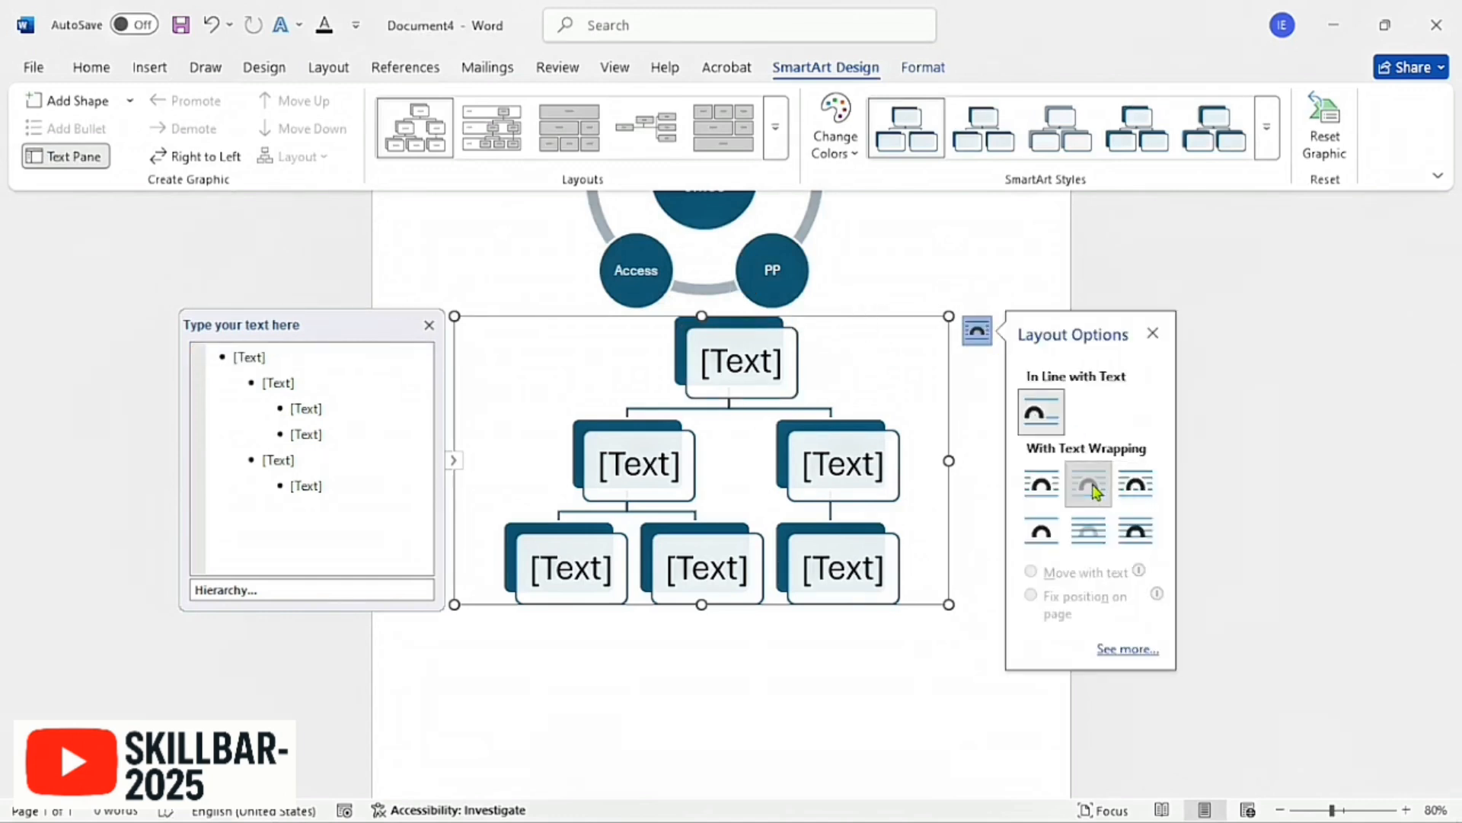
{"action": "left_click_drag", "start_coordinate": [865, 316], "coordinate": [855, 350]}
Step: Label the hierarchy's top box "رییس"
{"action": "left_click", "coordinate": [761, 392]}
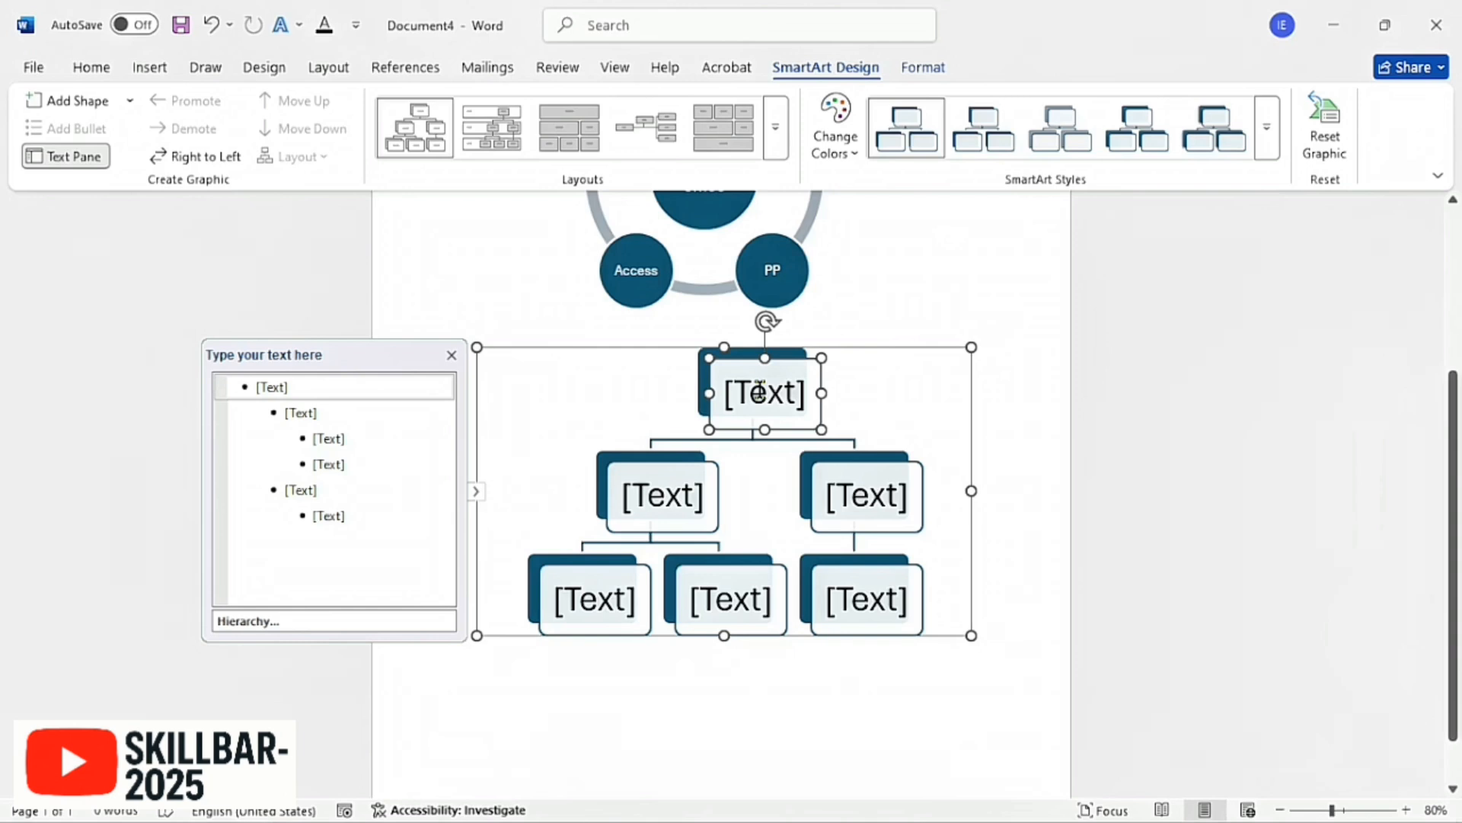
{"action": "type", "text": "vds"}
{"action": "key", "text": "BackSpace"}
{"action": "key", "text": "BackSpace"}
{"action": "key", "text": "BackSpace"}
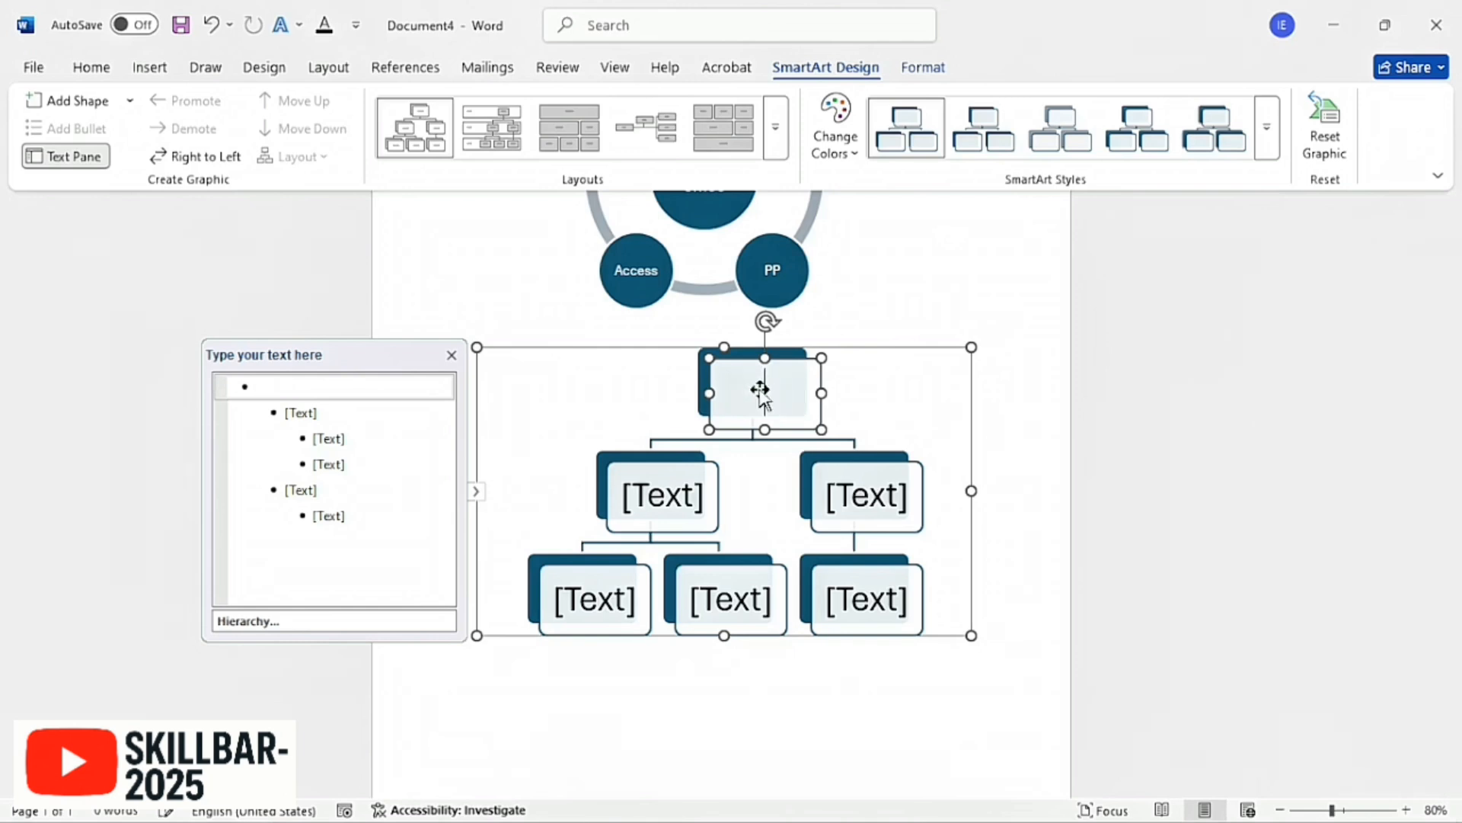
{"action": "type", "text": "رئیس"}
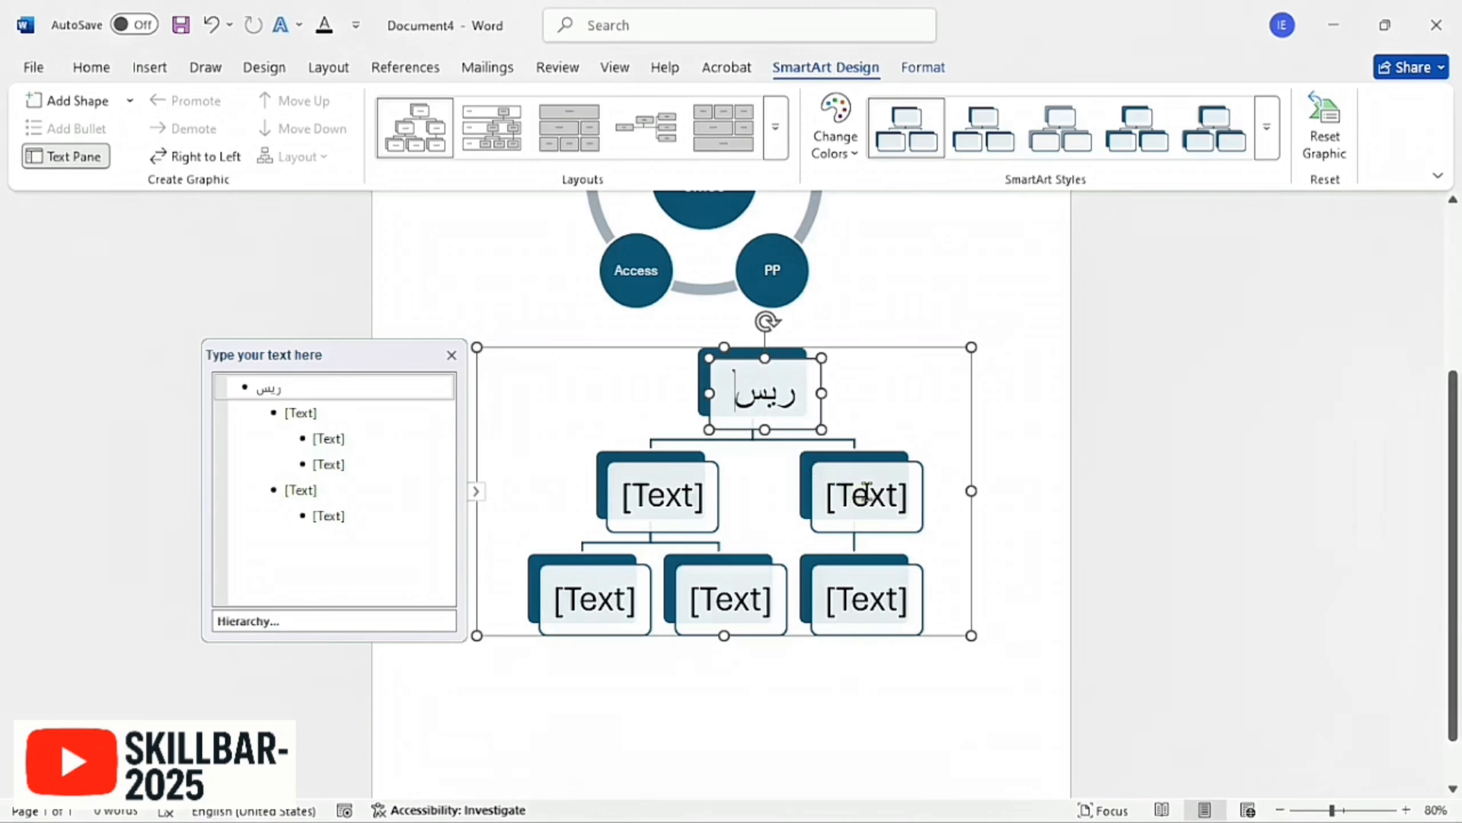
{"action": "key", "text": "BackSpace"}
{"action": "type", "text": "س"}
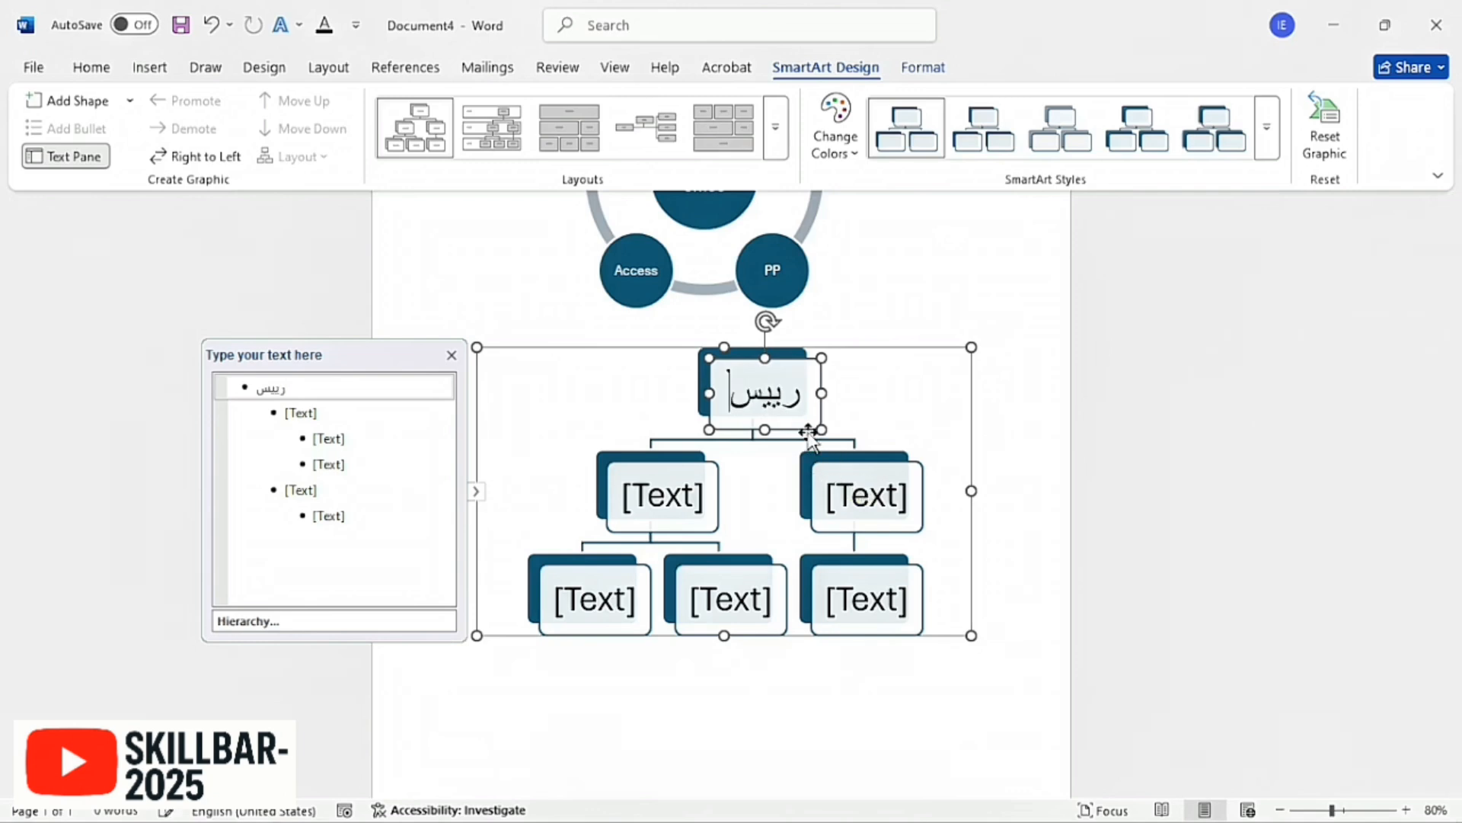
Step: Label the right second-level box "معاون اول" and the left one "معاون دوم"
{"action": "left_click", "coordinate": [853, 487]}
{"action": "type", "text": "معاون اول"}
{"action": "left_click", "coordinate": [656, 499]}
{"action": "type", "text": "معاون دوم"}
Step: Label the bottom-level boxes "کمیته فرهنگی", "کمیته مالی" and "کمیته ورزشی" from right to left, and add a fourth labelled "کمیته ارتباطاط" after "کمیته ورزشی"
{"action": "left_click", "coordinate": [867, 598]}
{"action": "type", "text": "کمیته فرهنگی"}
{"action": "left_click", "coordinate": [730, 598]}
{"action": "type", "text": "کمیته مالی"}
{"action": "left_click", "coordinate": [607, 595]}
{"action": "type", "text": "کمیته ورزشی"}
{"action": "key", "text": "Return"}
{"action": "type", "text": "کمیته ارتباطاط"}
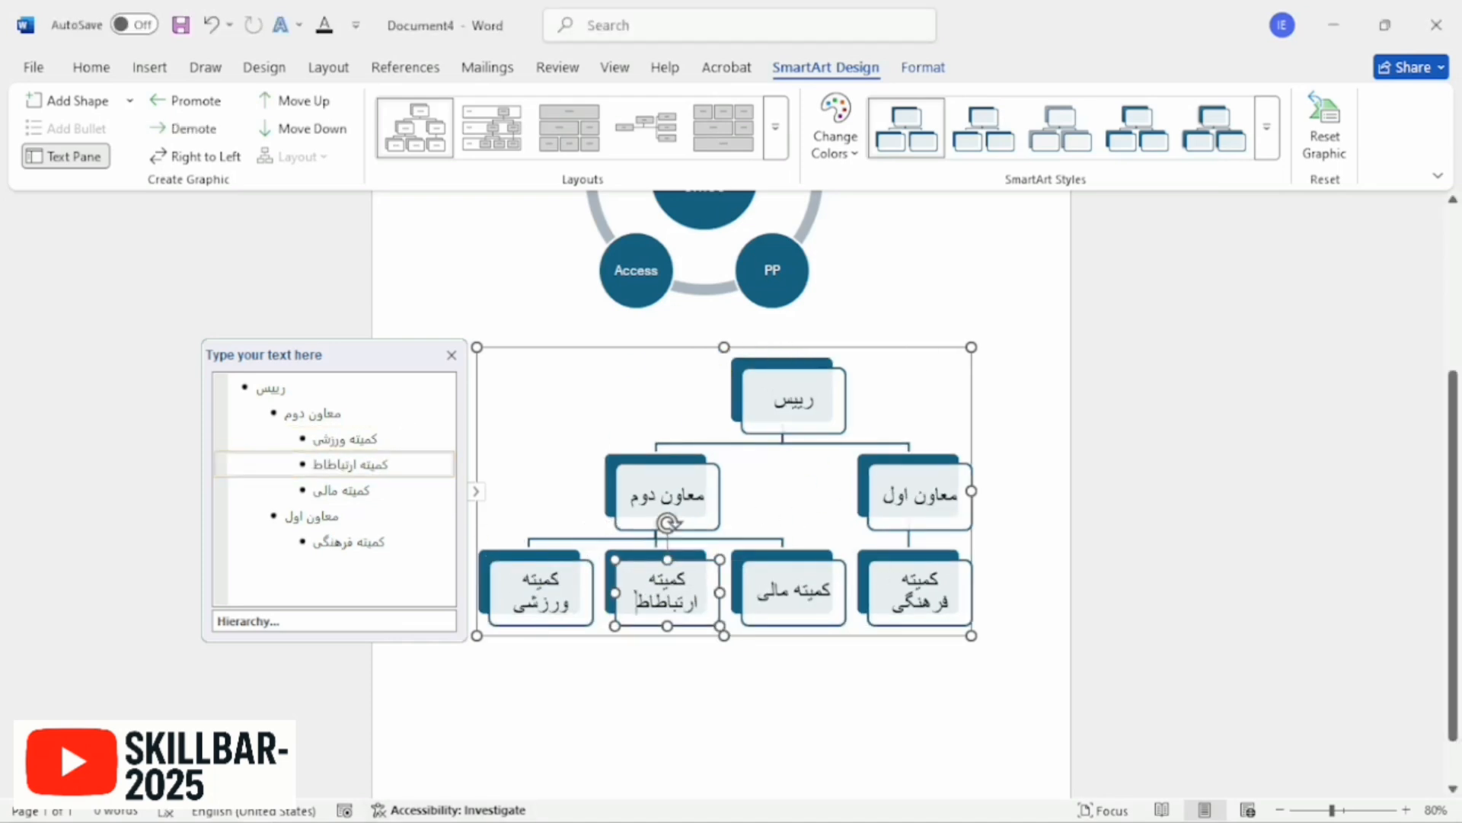
Step: Deselect the graphics and look over the finished hierarchy and radial graphics on the page
{"action": "left_click", "coordinate": [924, 293]}
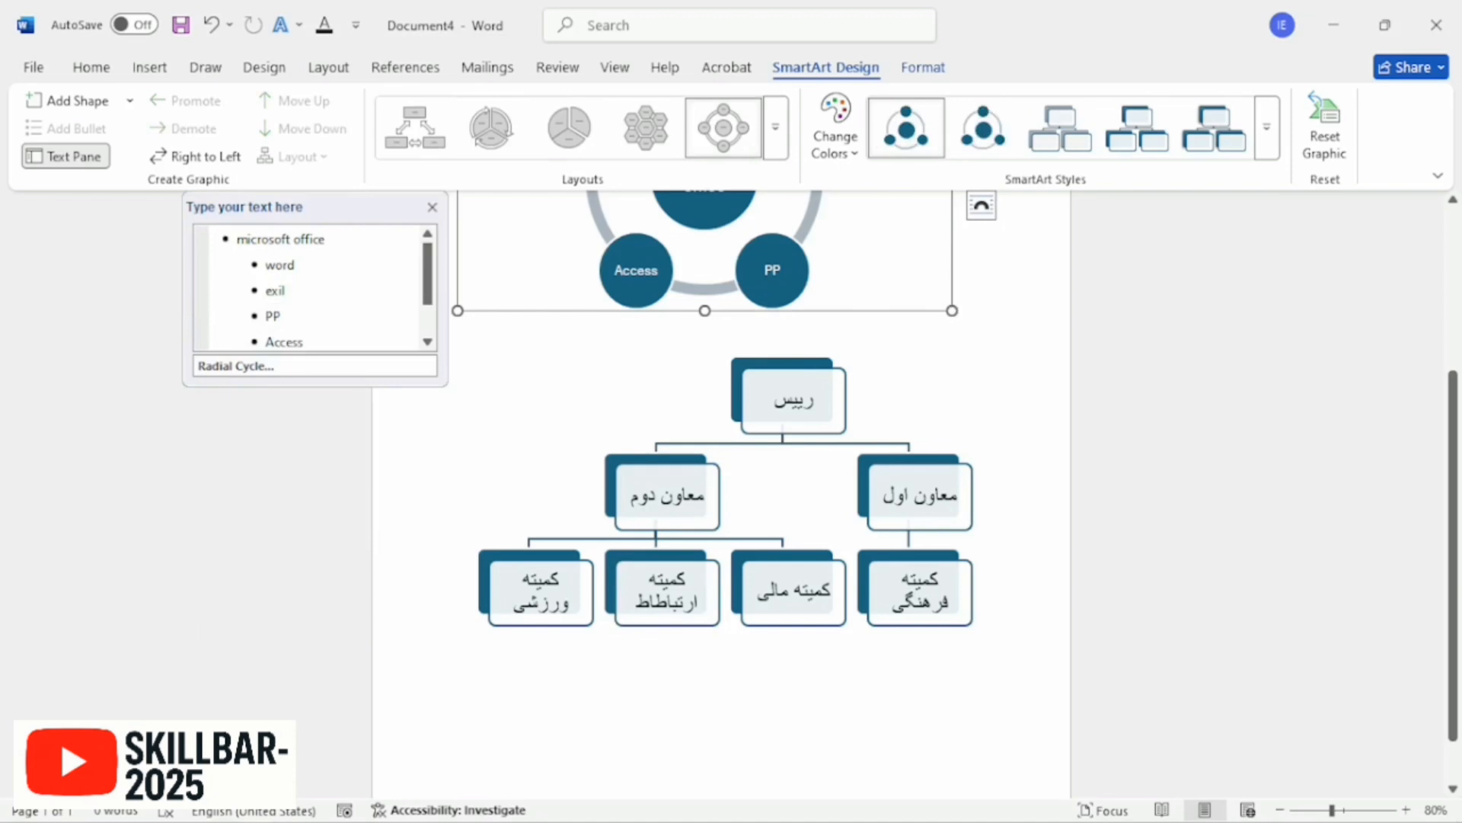
{"action": "scroll", "coordinate": [454, 216], "scroll_direction": "up", "scroll_amount": 3}
{"action": "left_click", "coordinate": [454, 215]}
{"action": "scroll", "coordinate": [754, 339], "scroll_direction": "down", "scroll_amount": 4}
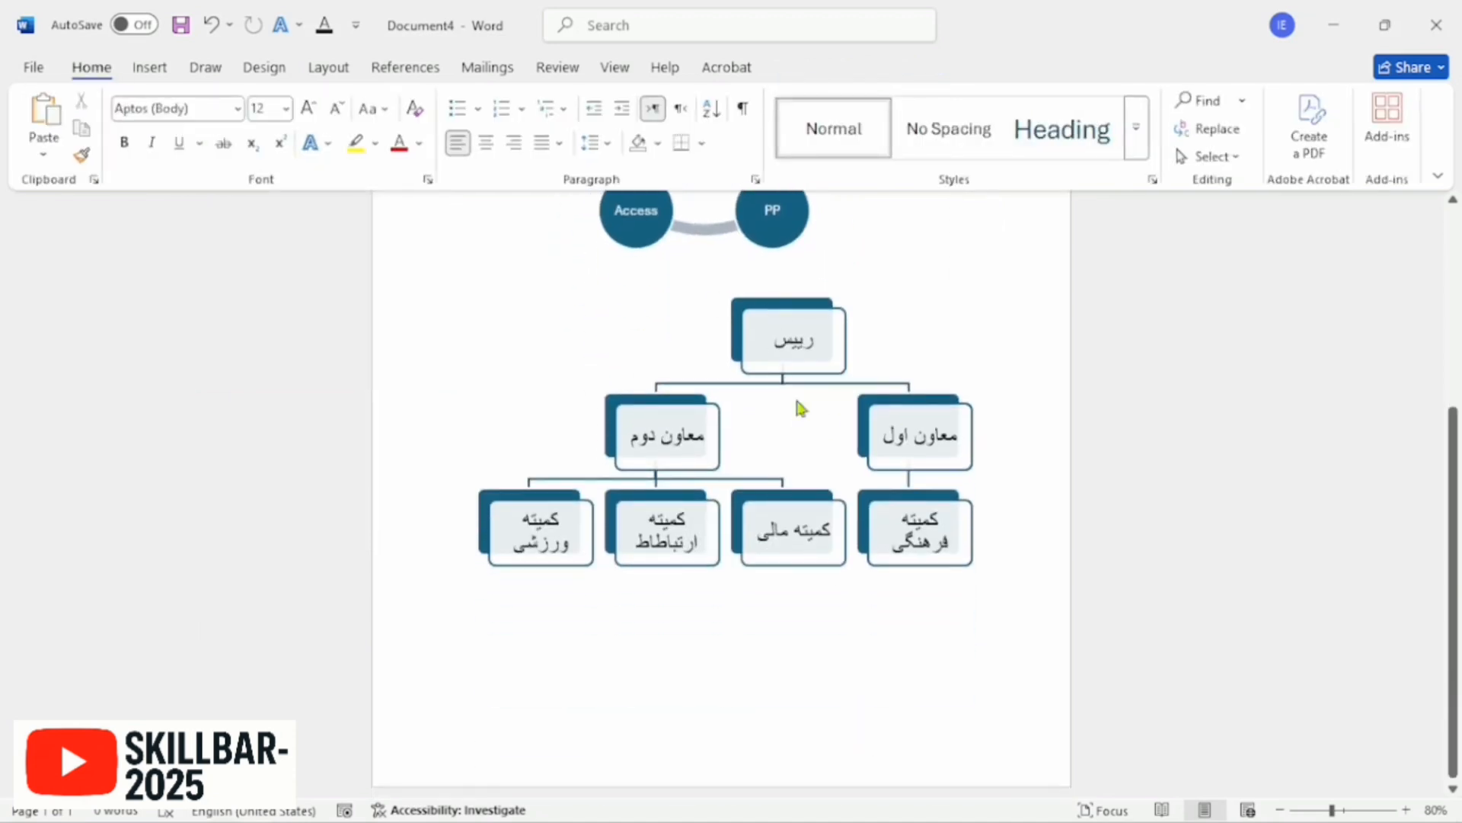
{"action": "scroll", "coordinate": [749, 674], "scroll_direction": "up", "scroll_amount": 2}
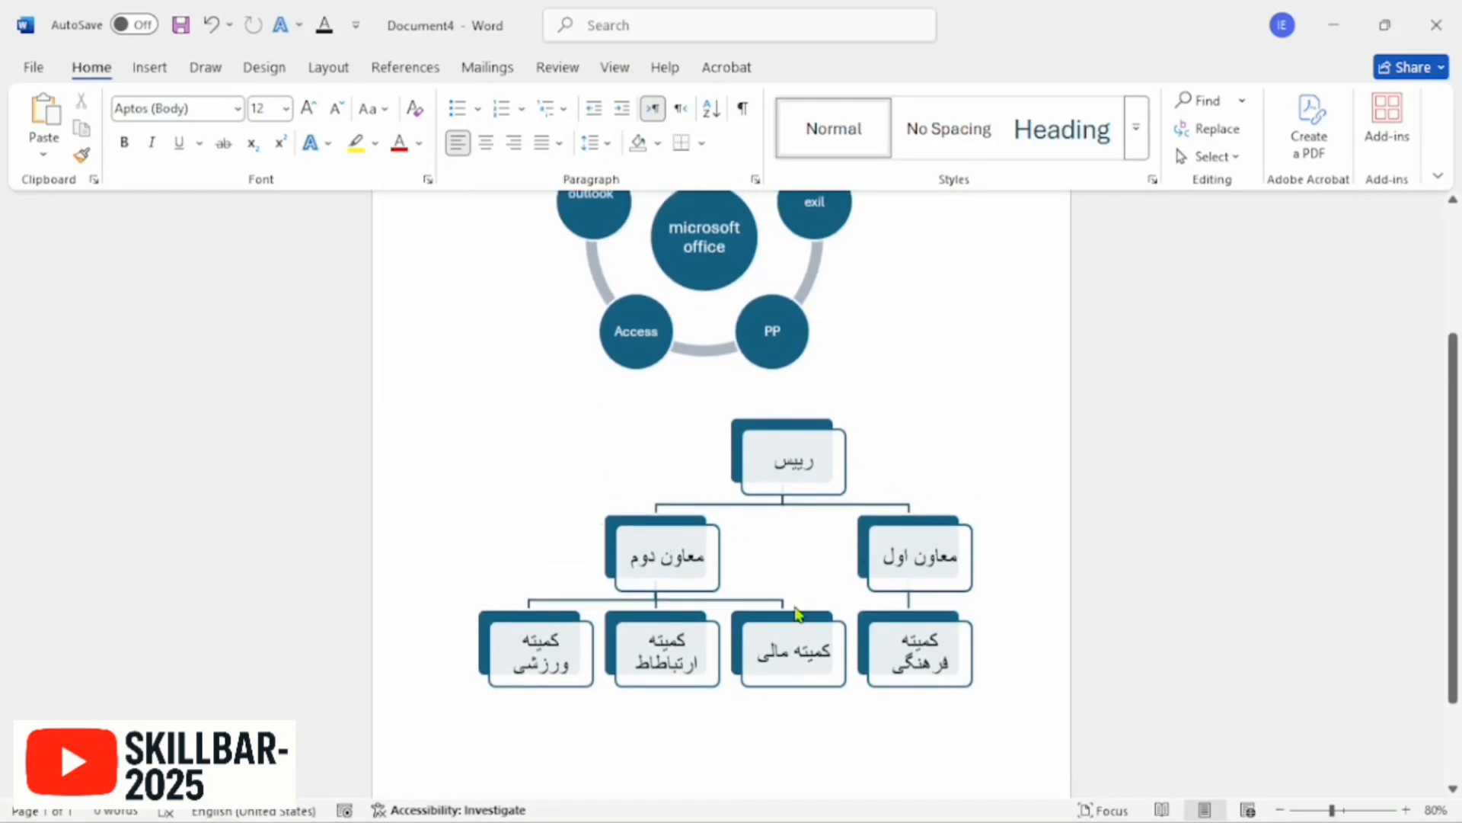
{"action": "scroll", "coordinate": [812, 612], "scroll_direction": "up", "scroll_amount": 3}
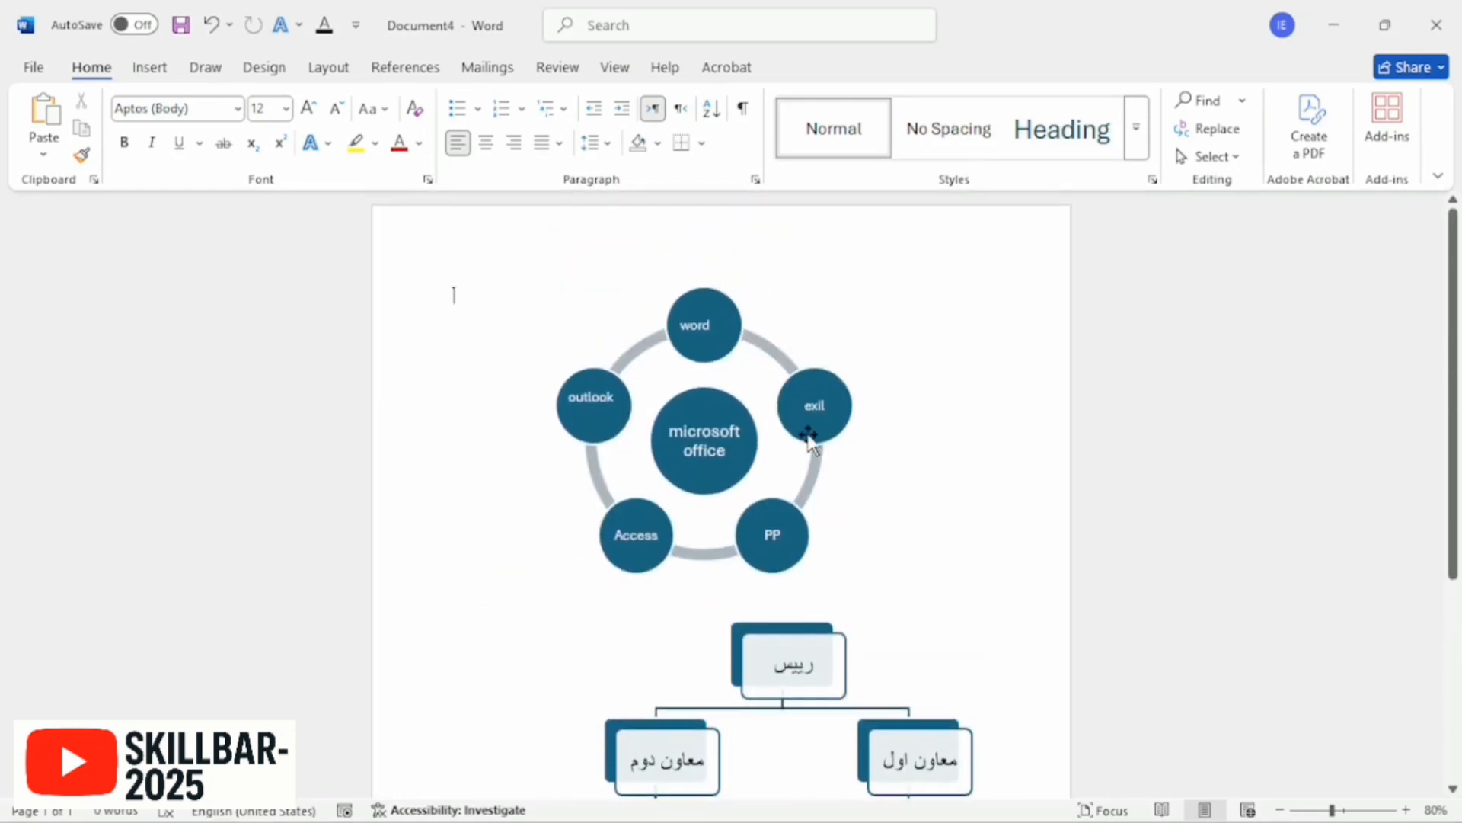
Step: Select the radial graphic, mark the SmartArt Design and Format headings in red on a magnified screen, and leave the annotation view
{"action": "left_click", "coordinate": [777, 352]}
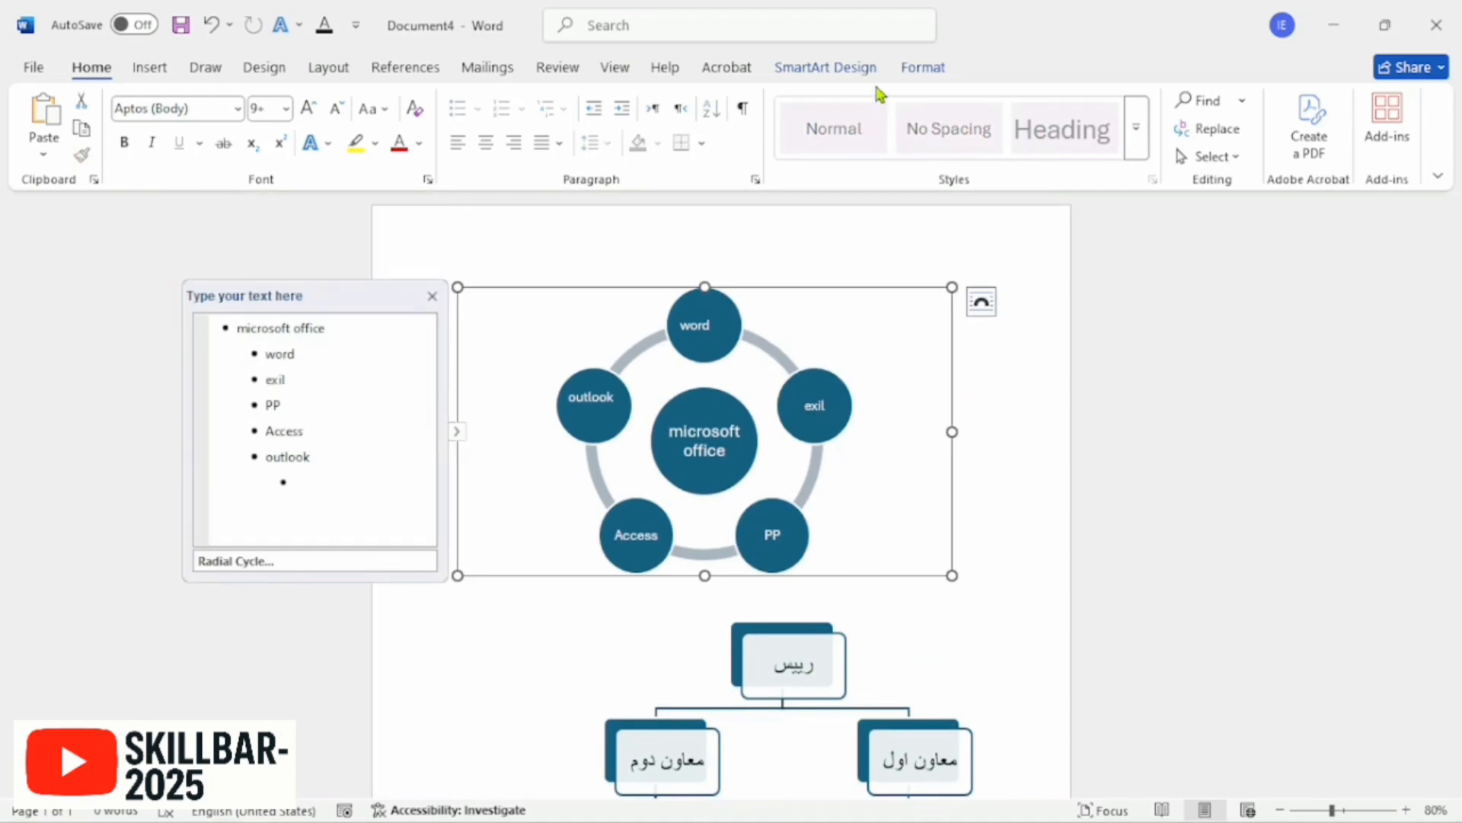
{"action": "key", "text": "ctrl+4"}
{"action": "key", "text": "ctrl+2"}
{"action": "mouse_move", "coordinate": [666, 114]}
{"action": "left_mouse_down"}
{"action": "mouse_move", "coordinate": [784, 119]}
{"action": "mouse_move", "coordinate": [1033, 76]}
{"action": "mouse_move", "coordinate": [928, 29]}
{"action": "mouse_move", "coordinate": [678, 67]}
{"action": "mouse_move", "coordinate": [624, 120]}
{"action": "left_mouse_up"}
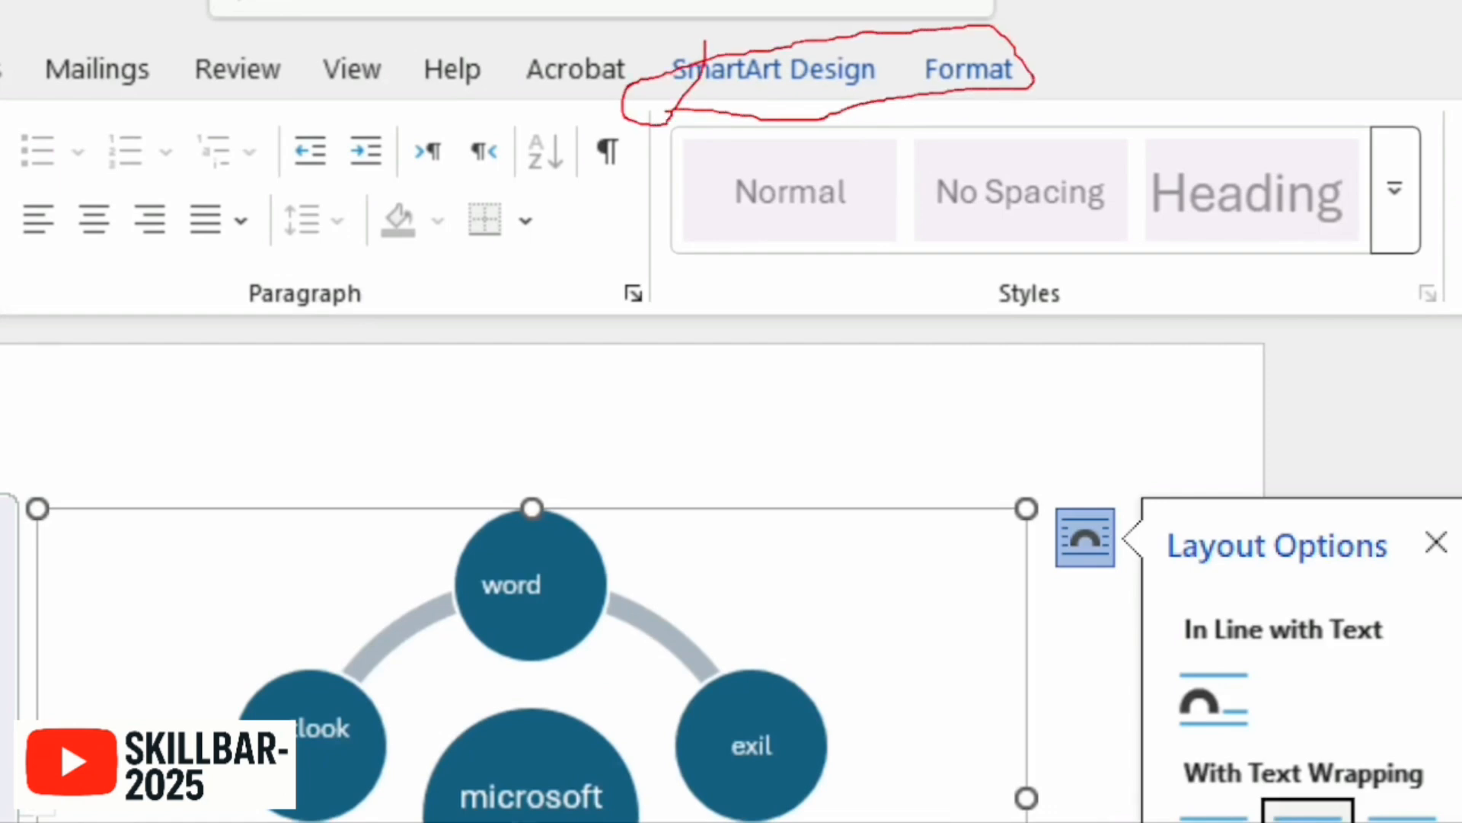
{"action": "left_click_drag", "start_coordinate": [712, 61], "coordinate": [750, 0]}
{"action": "left_click_drag", "start_coordinate": [910, 73], "coordinate": [971, 0]}
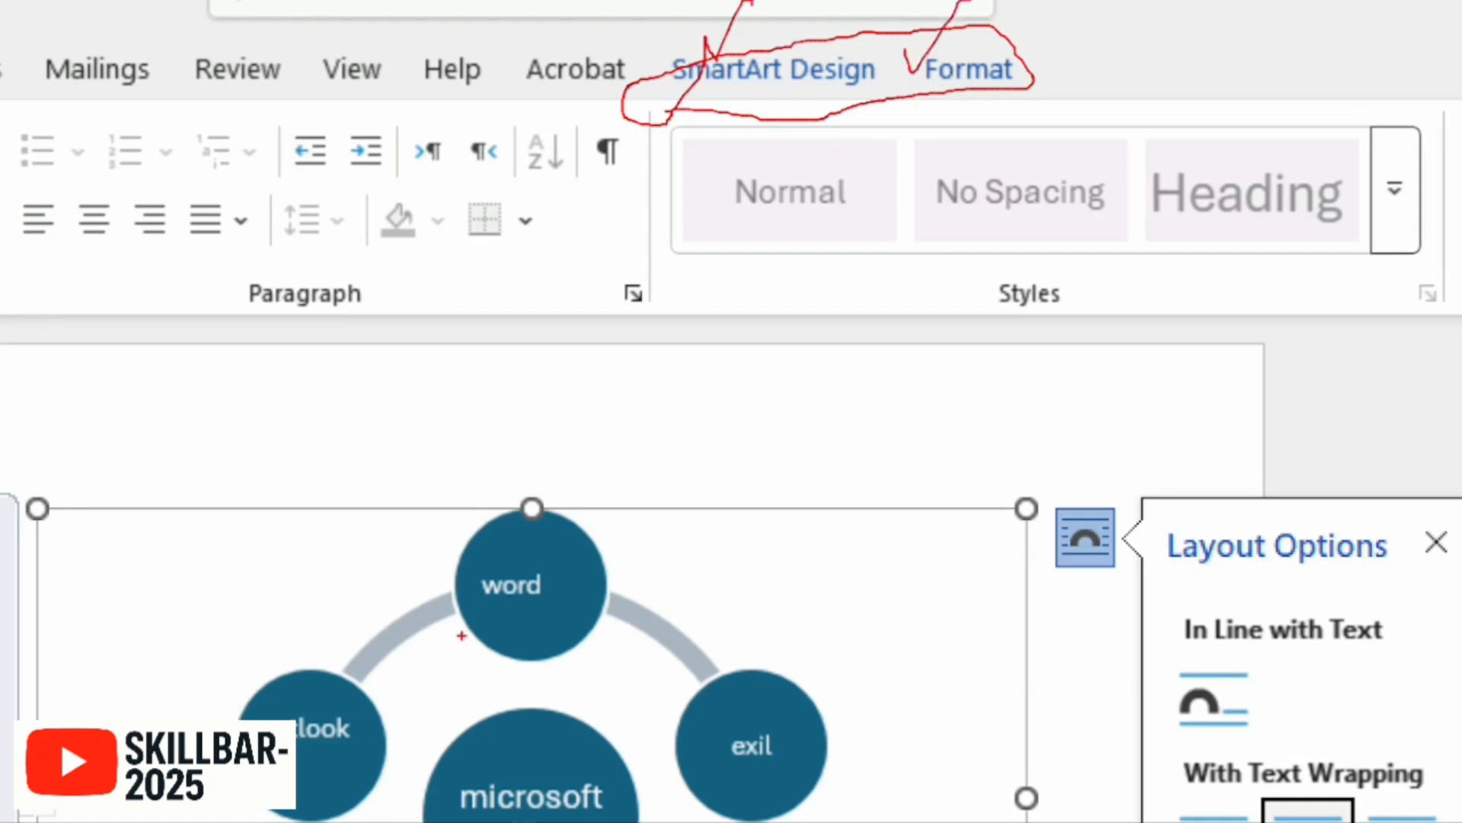
{"action": "key", "text": "Escape"}
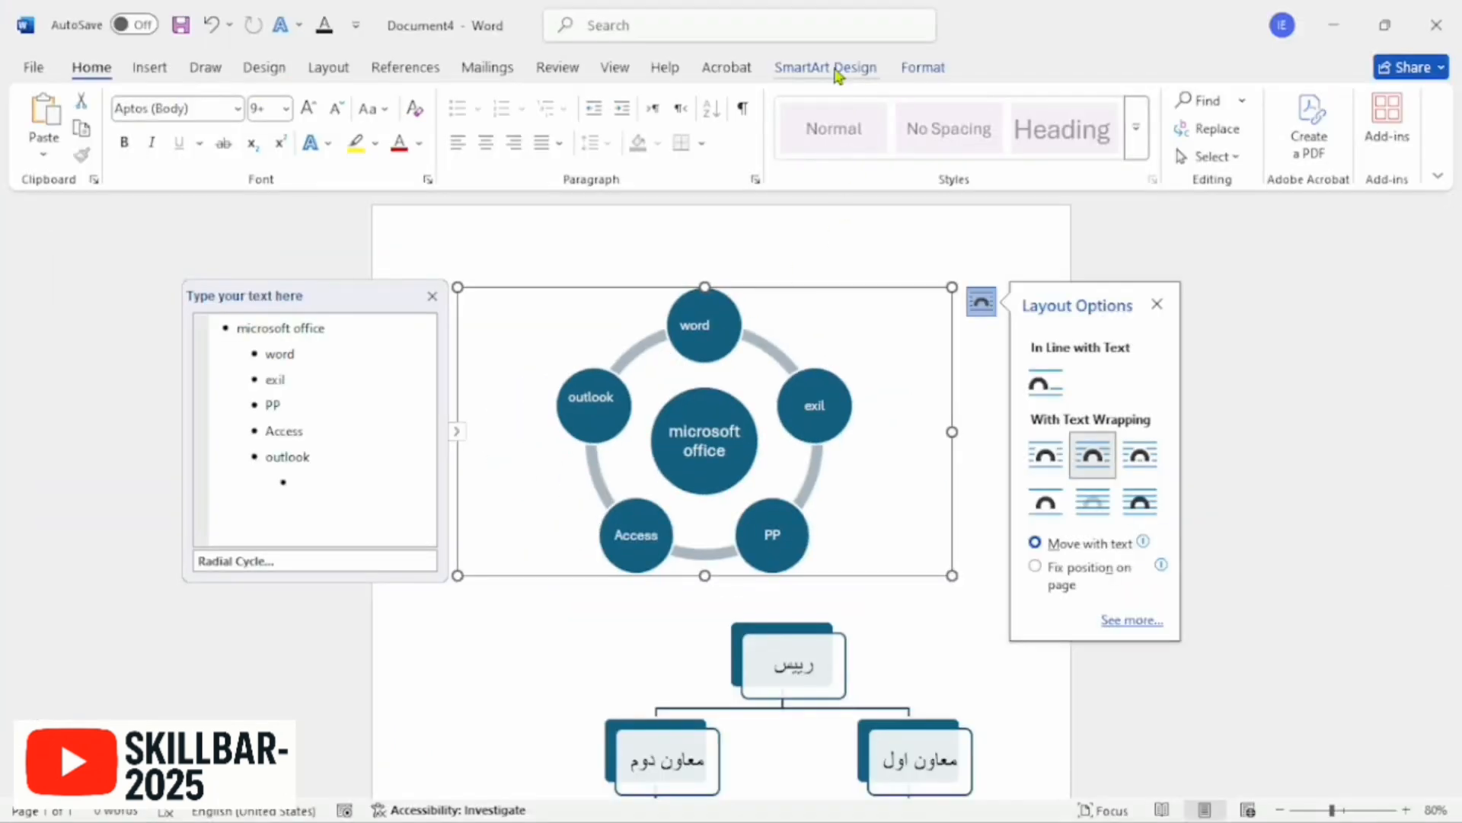
Step: Add an empty outer circle after outlook in the radial graphic, and delete it again
{"action": "left_click", "coordinate": [838, 71]}
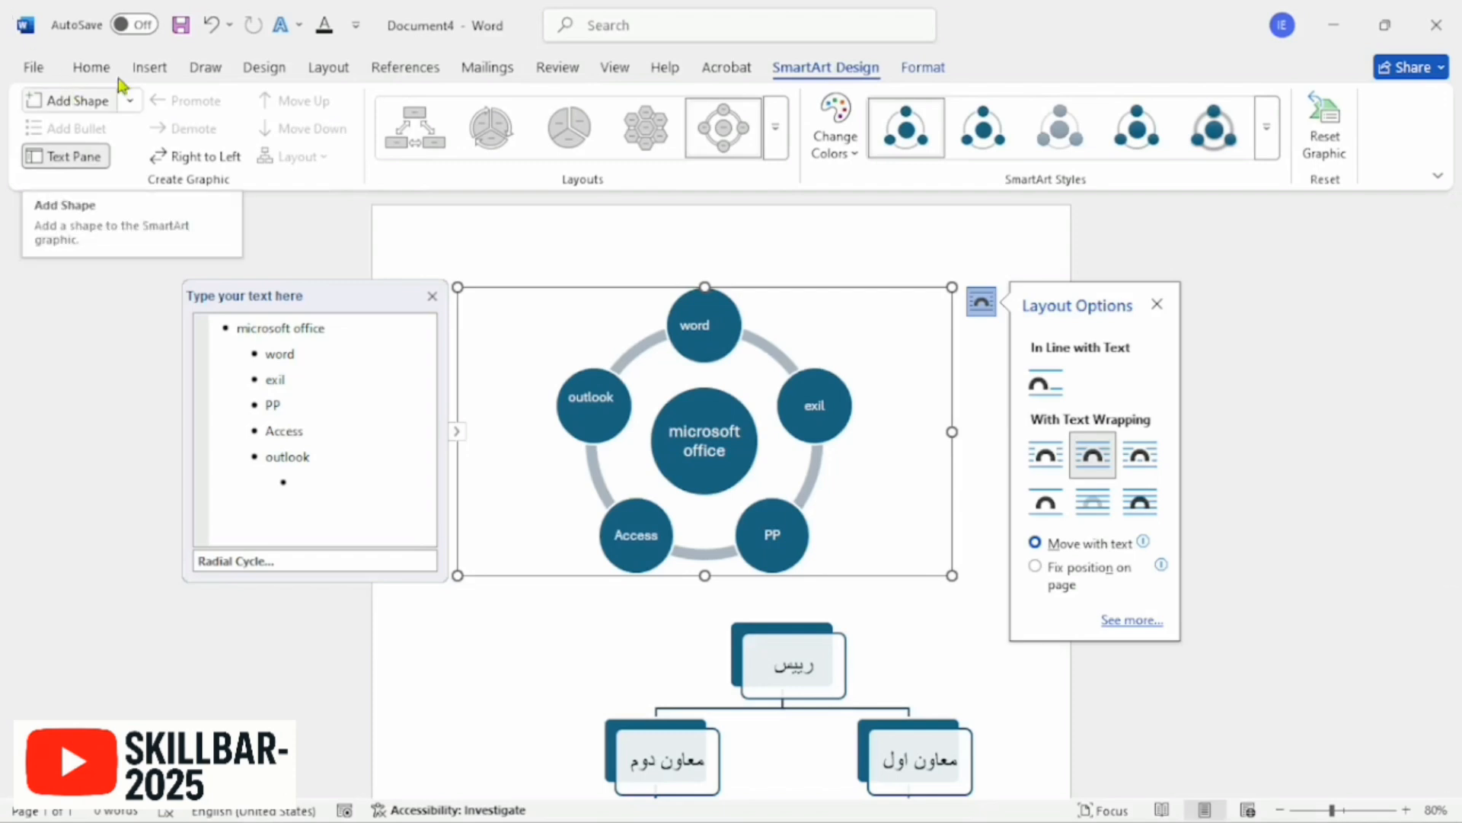
{"action": "left_click", "coordinate": [100, 106]}
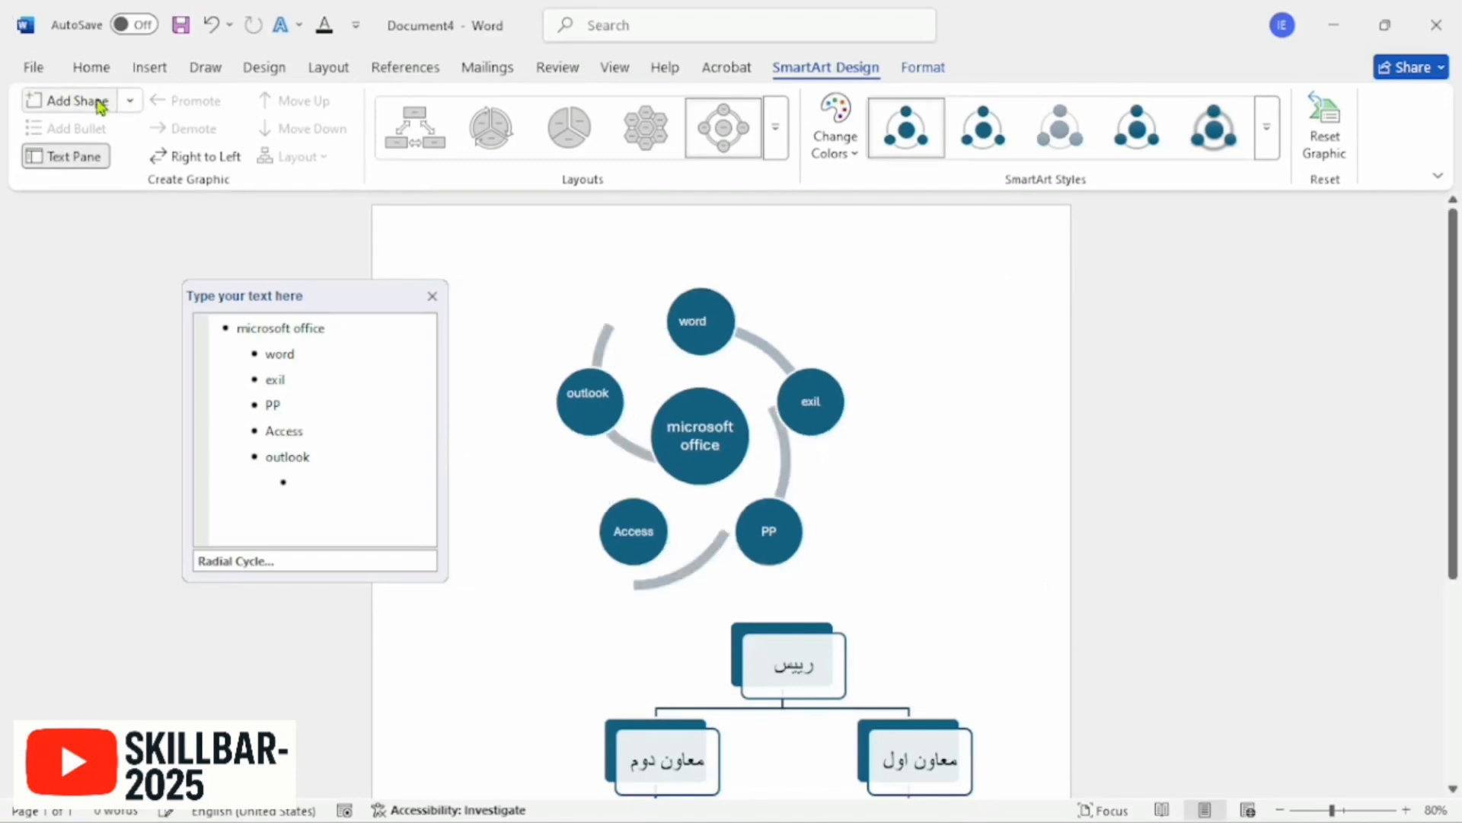
{"action": "left_click", "coordinate": [100, 106]}
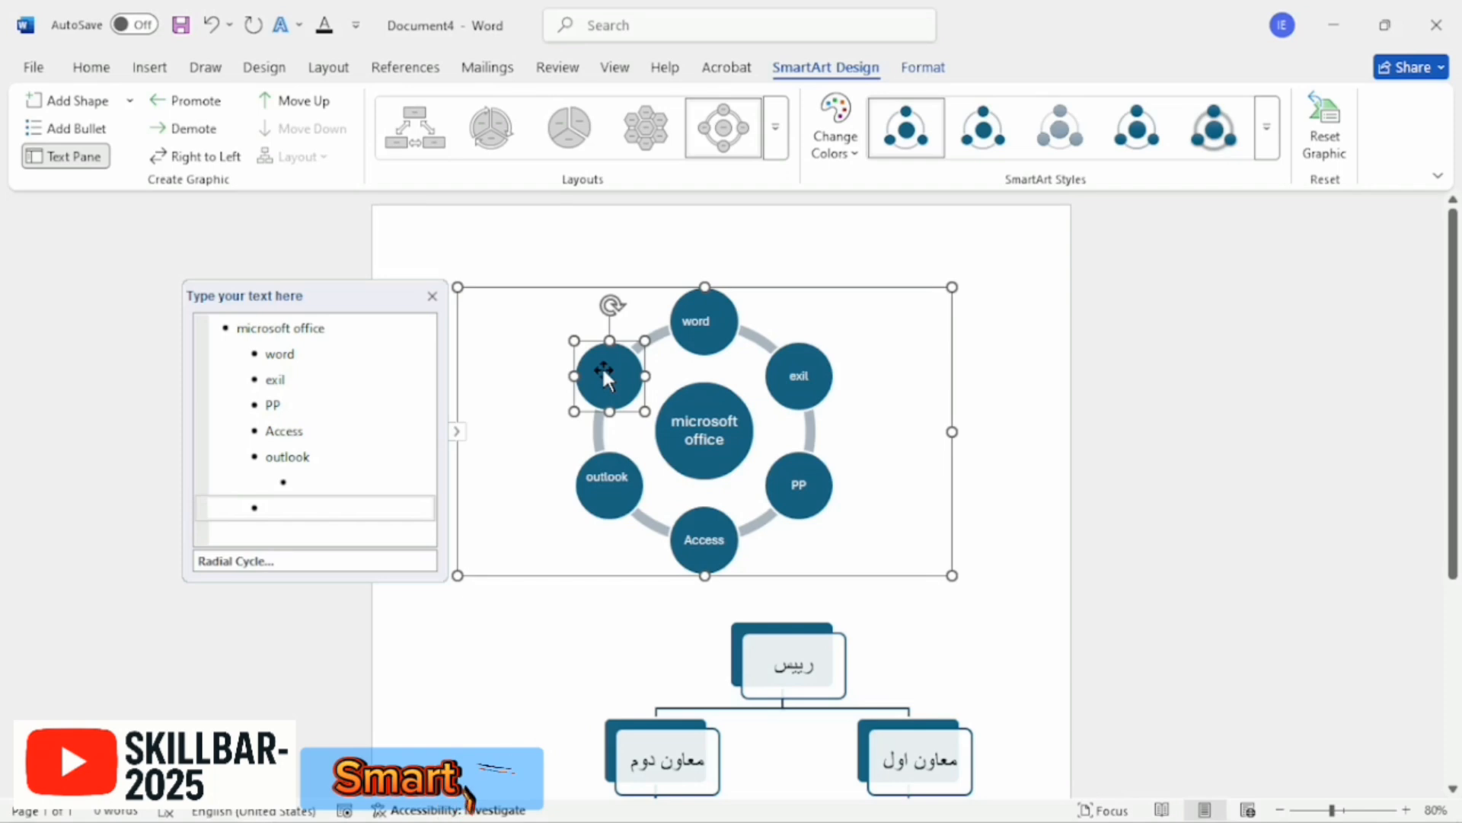
{"action": "key", "text": "Delete"}
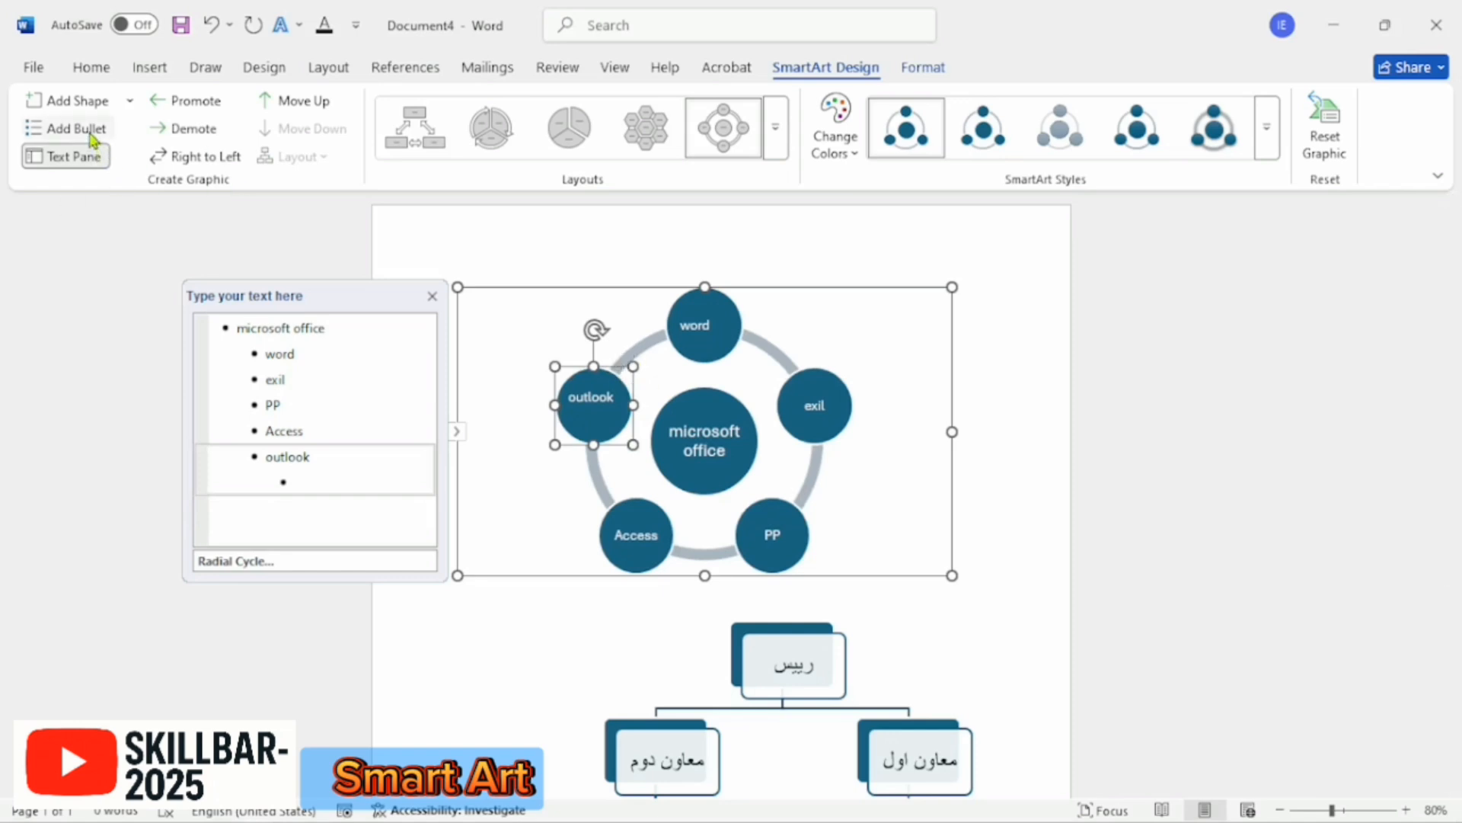
Step: Add the bullet "file" beneath the text in the radial graphic's "word" circle
{"action": "left_click", "coordinate": [715, 323]}
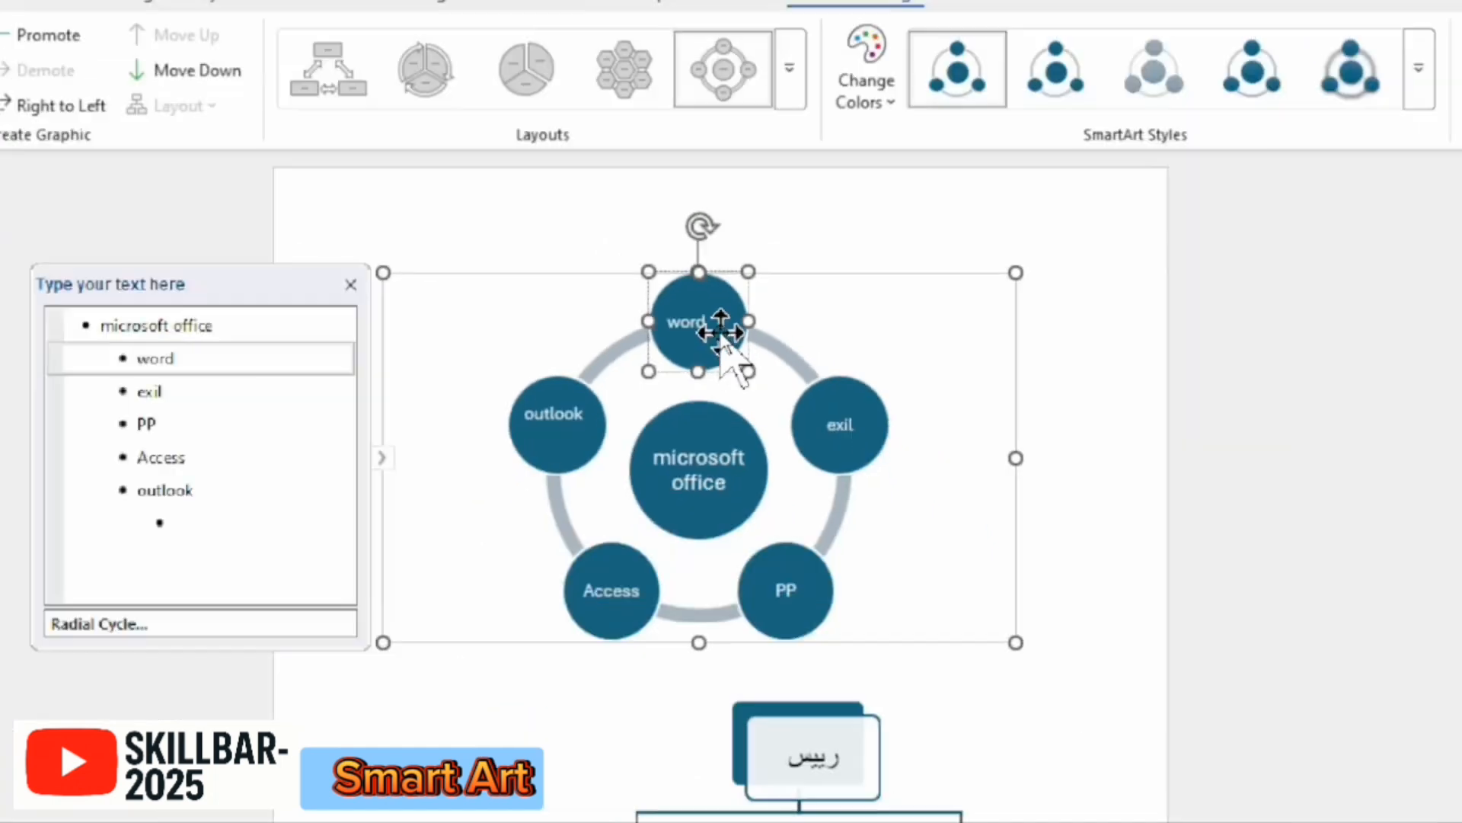
{"action": "scroll", "coordinate": [722, 360], "scroll_direction": "up", "scroll_amount": 4}
{"action": "scroll", "coordinate": [719, 335], "scroll_direction": "up", "scroll_amount": 12}
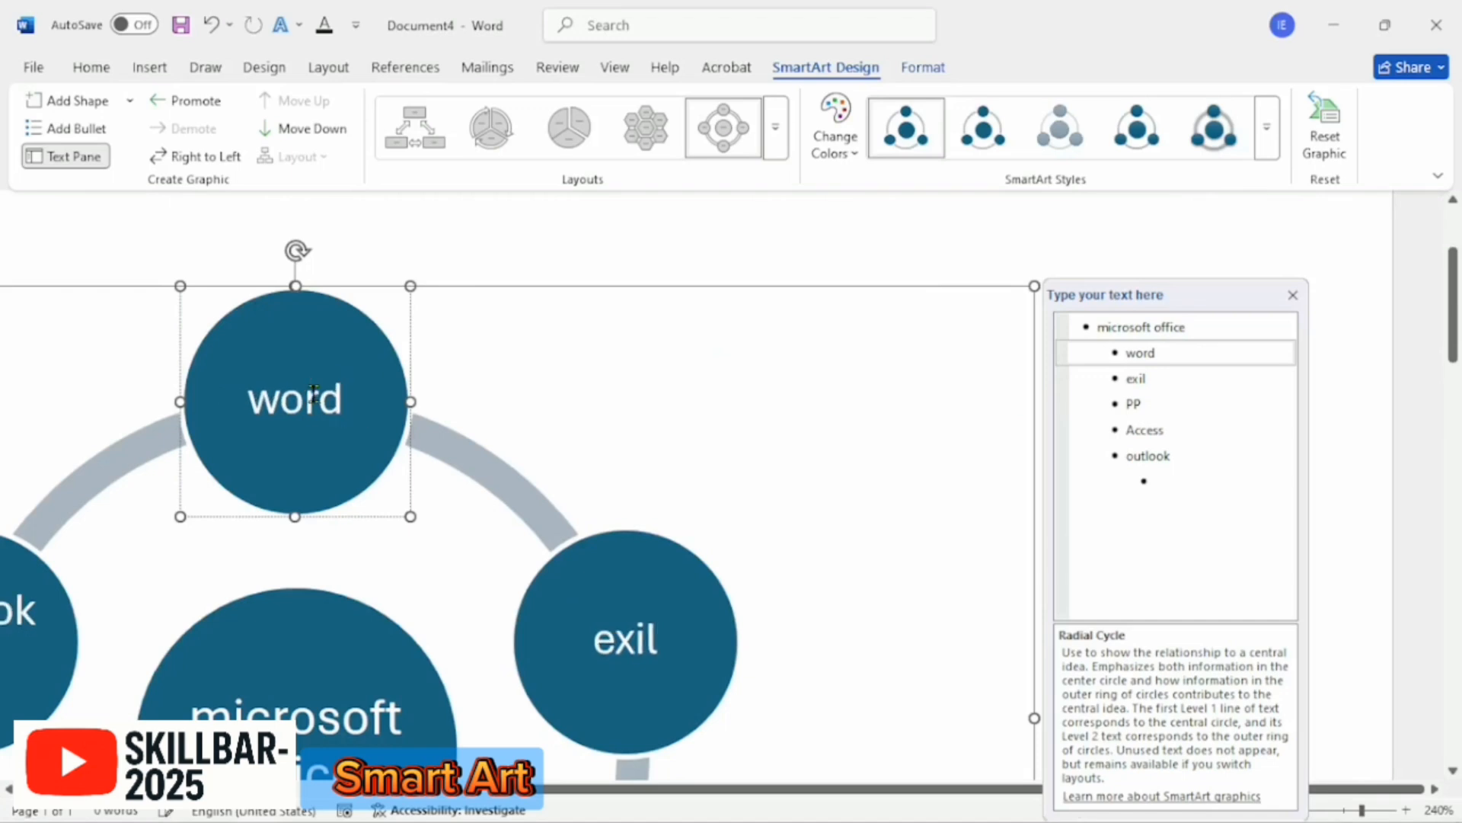
{"action": "left_click", "coordinate": [85, 141]}
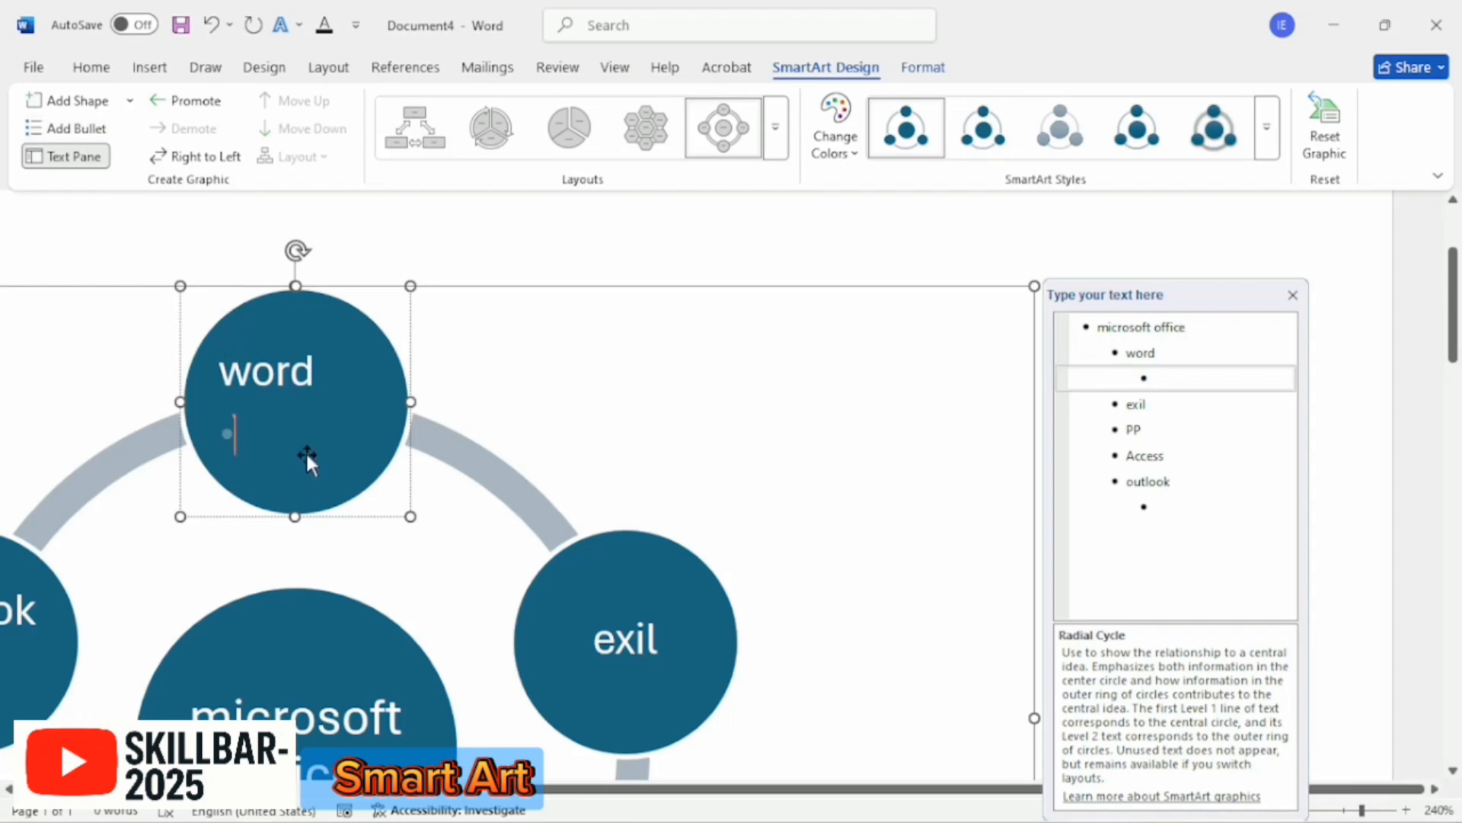
{"action": "type", "text": "بهمث"}
{"action": "key", "text": "BackSpace"}
{"action": "key", "text": "BackSpace"}
{"action": "key", "text": "BackSpace"}
{"action": "key", "text": "BackSpace"}
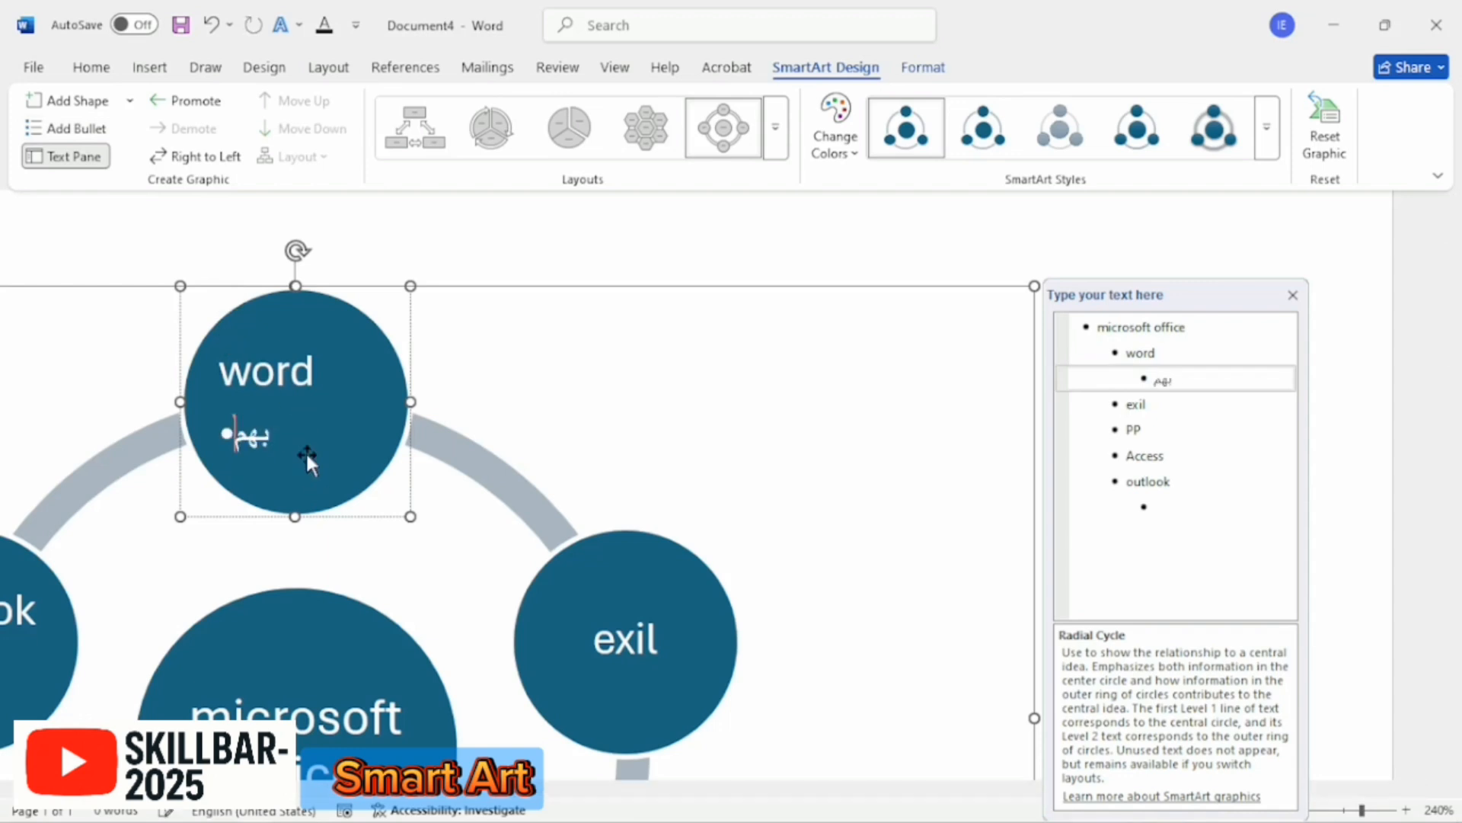
{"action": "type", "text": "file"}
Step: Add a second bullet "home" in the "word" circle, followed by an empty third bullet
{"action": "key", "text": "Return"}
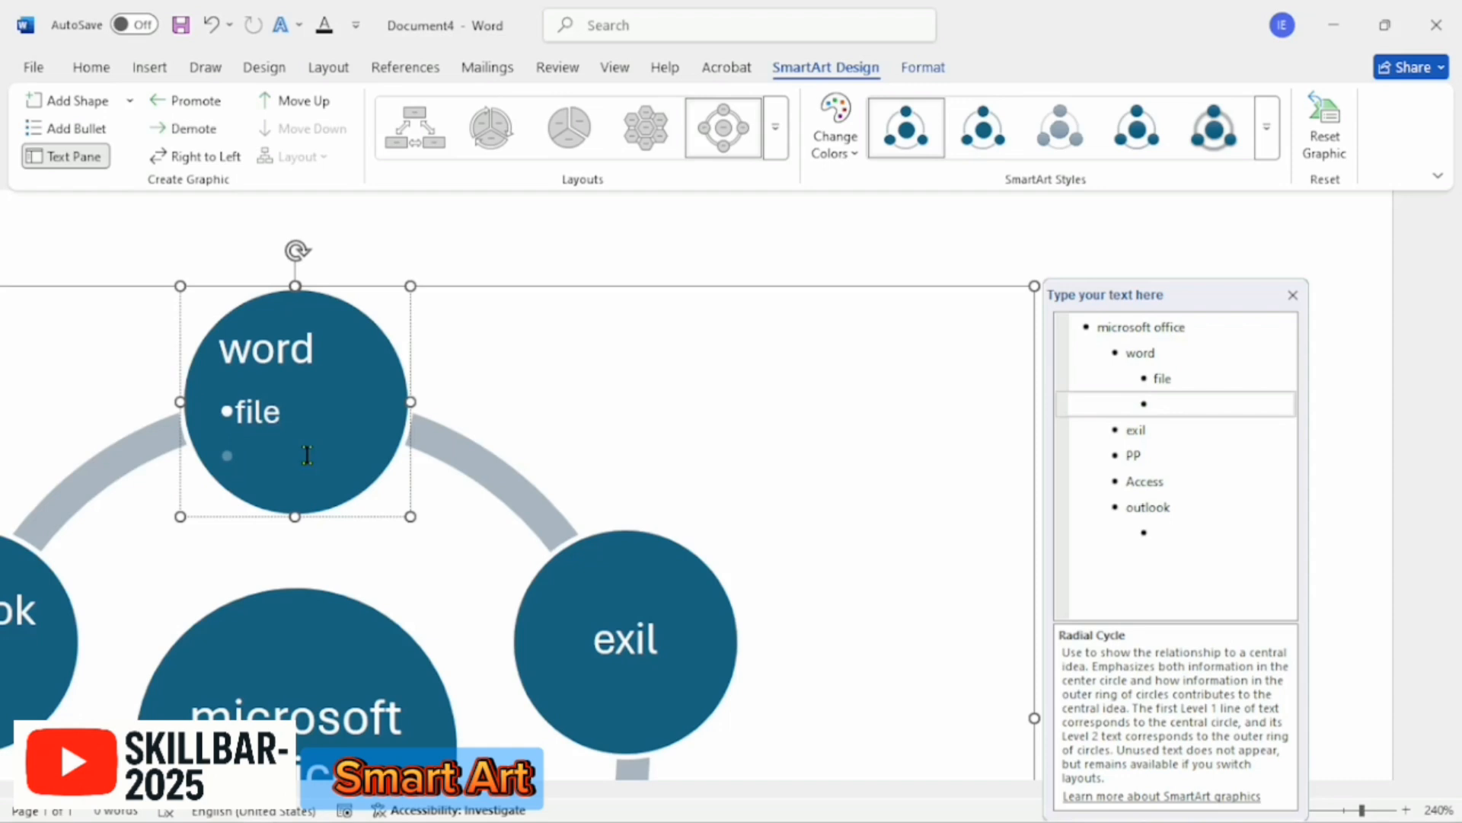
{"action": "type", "text": "homw"}
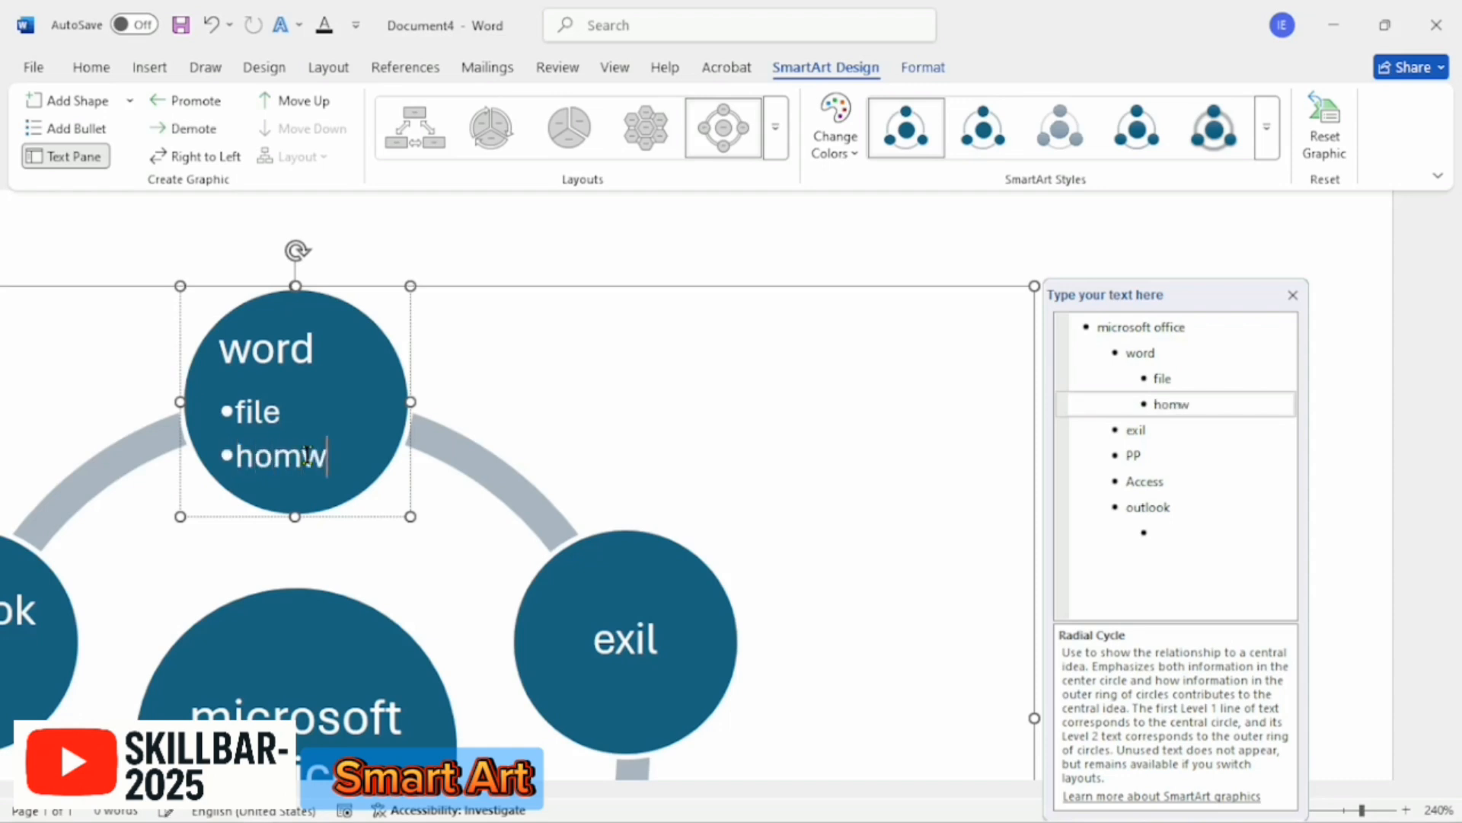
{"action": "key", "text": "BackSpace"}
{"action": "type", "text": "w"}
{"action": "key", "text": "BackSpace"}
{"action": "type", "text": "e"}
{"action": "key", "text": "Return"}
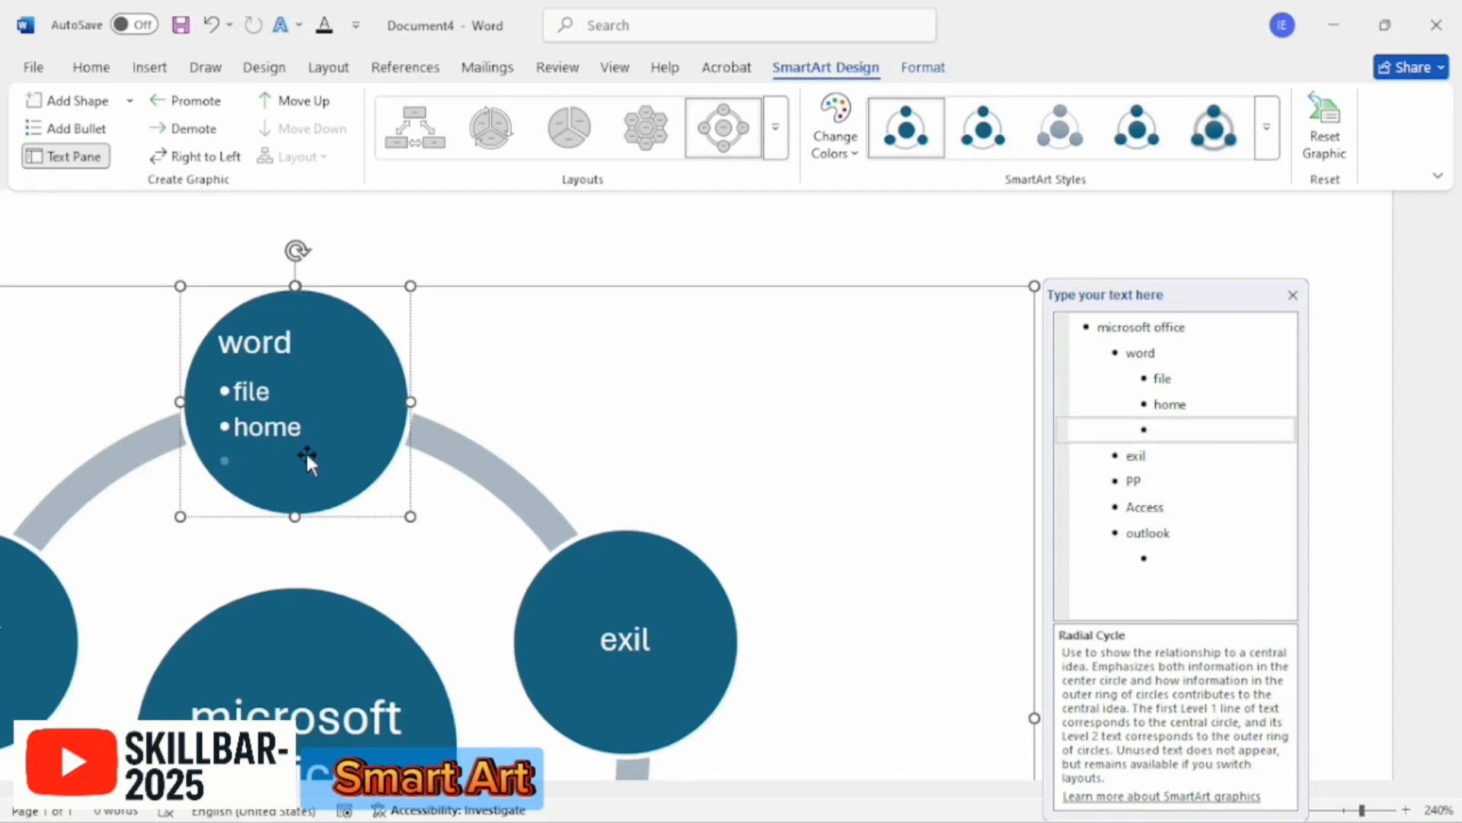
Step: Enter "insert" as the third bullet in the radial graphic's "word" circle
{"action": "type", "text": "ins"}
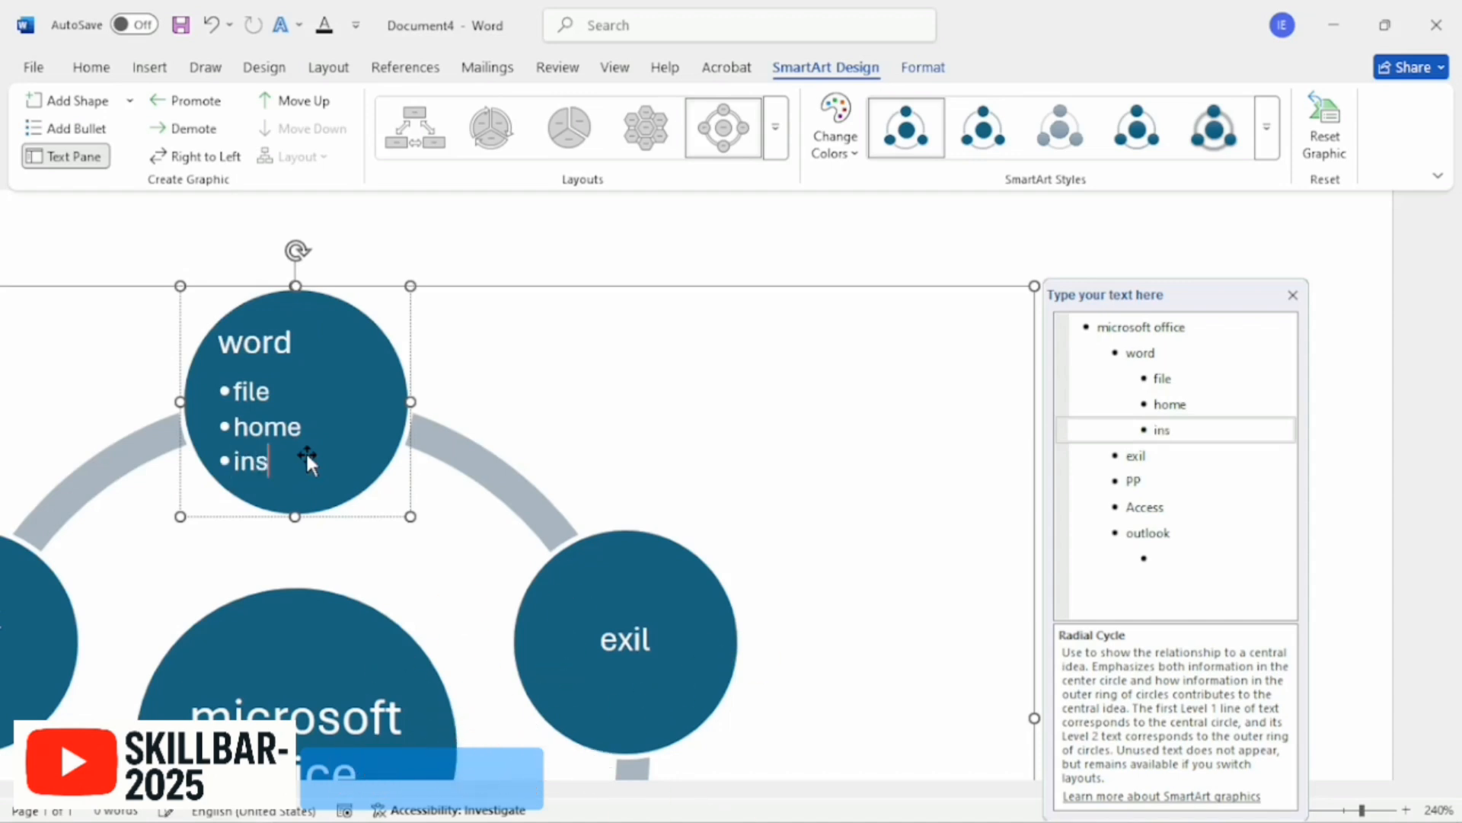
{"action": "type", "text": "ert"}
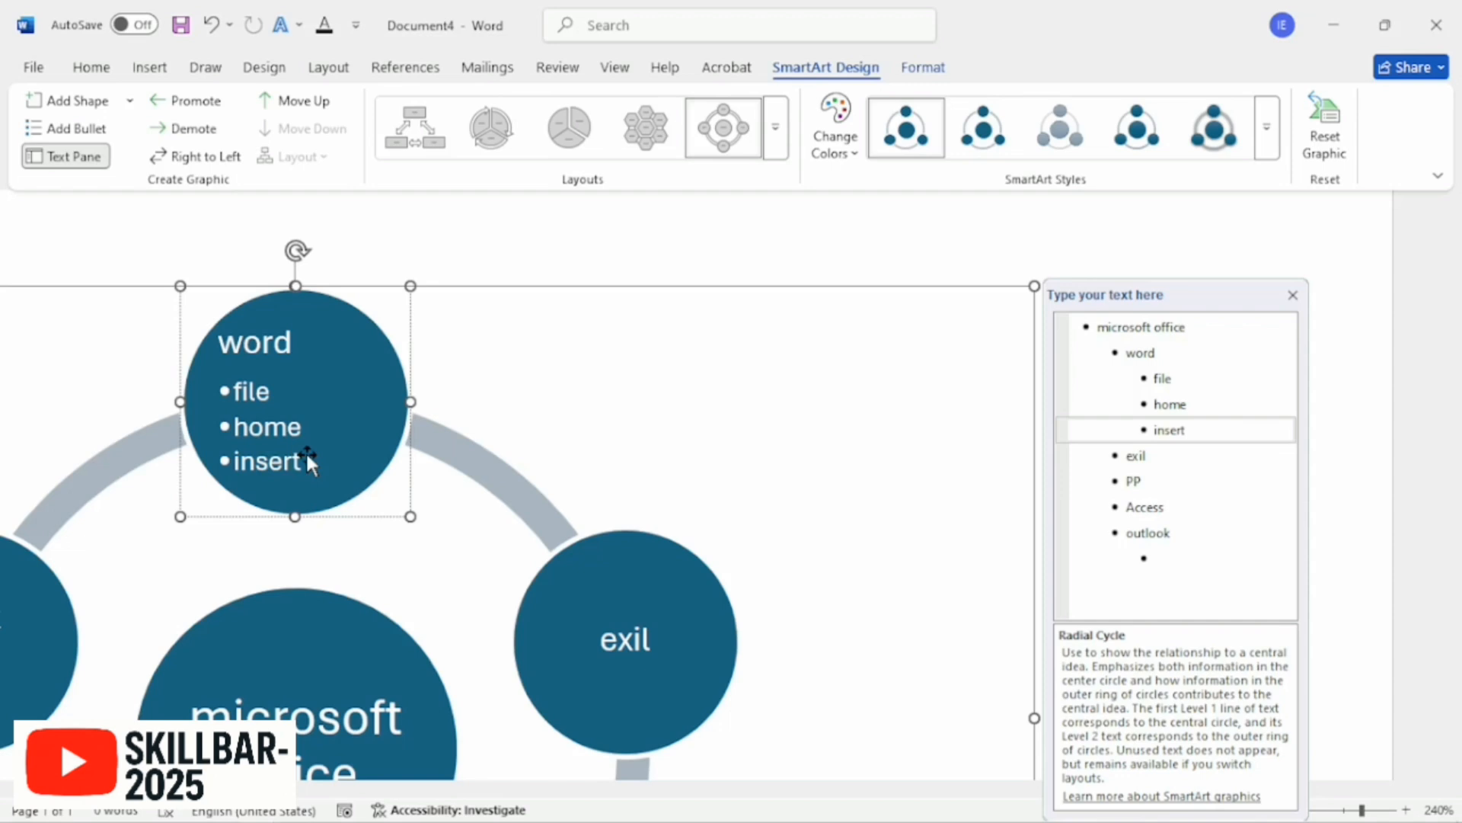
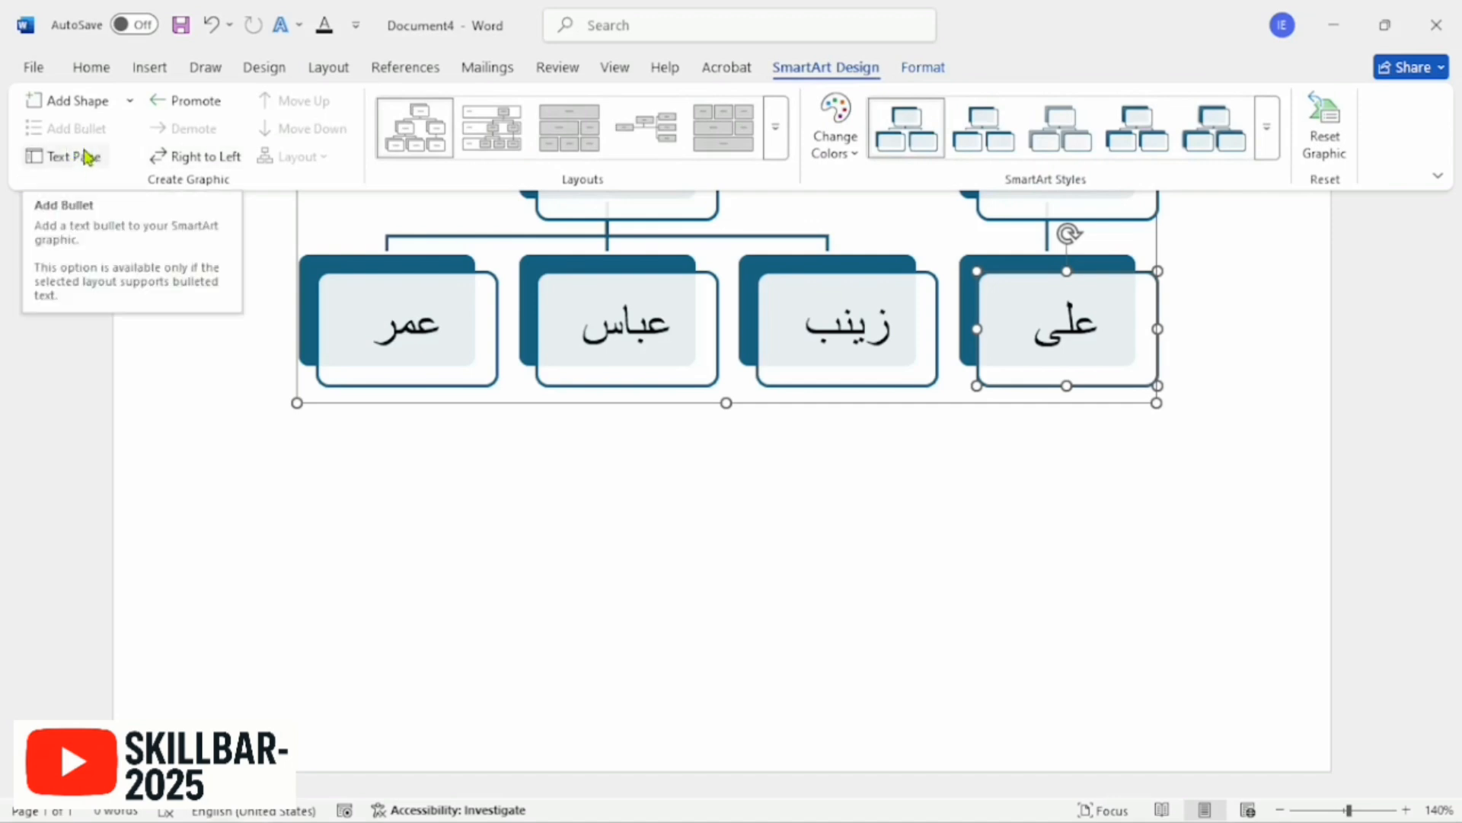
Step: Show the hierarchy chart's text pane, insert a box between "پدر" and the child below it, and enter the child's name in the new box
{"action": "left_click", "coordinate": [84, 156]}
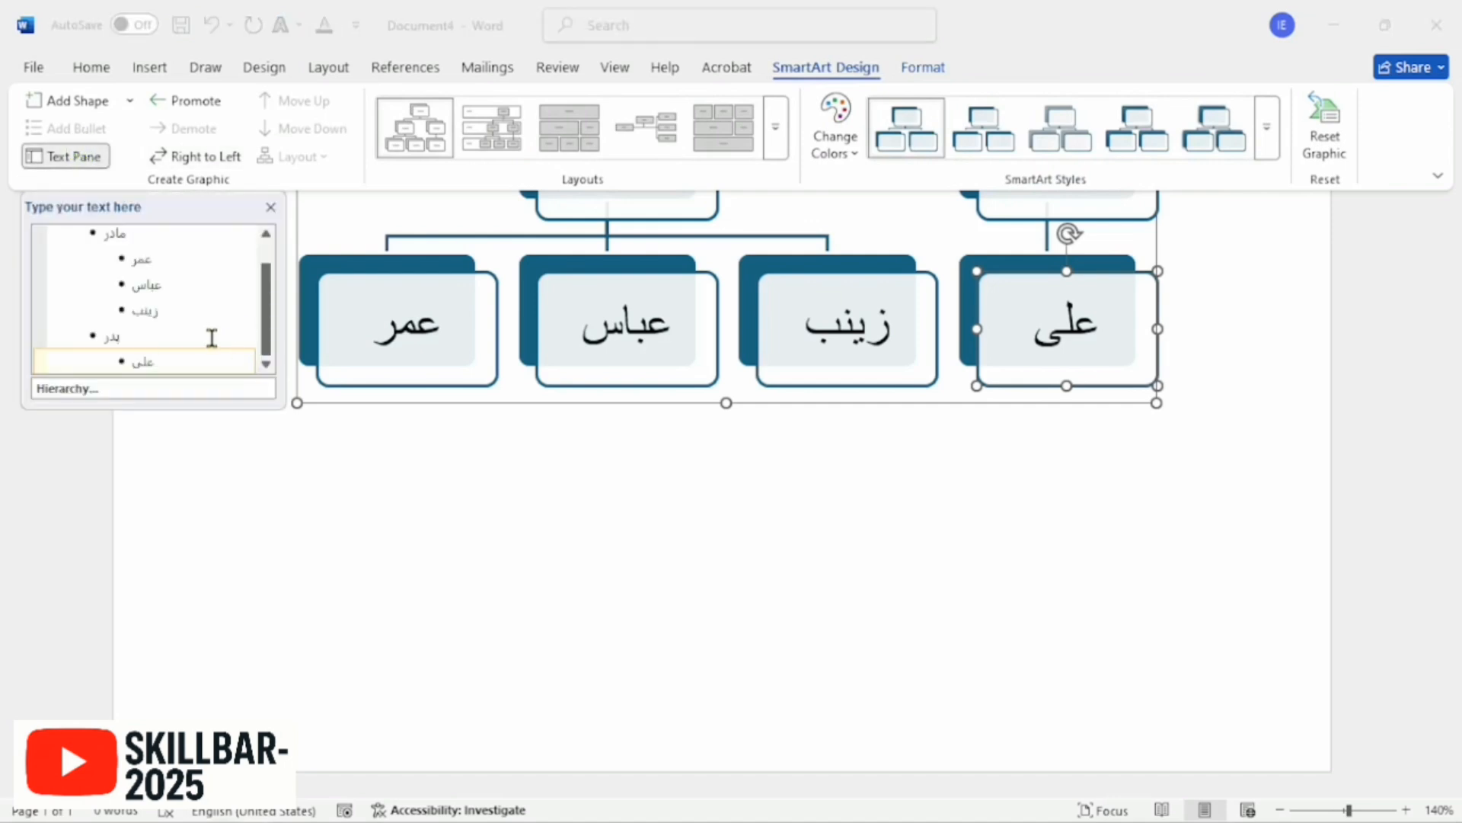
{"action": "key", "text": "Return"}
{"action": "key", "text": "Tab"}
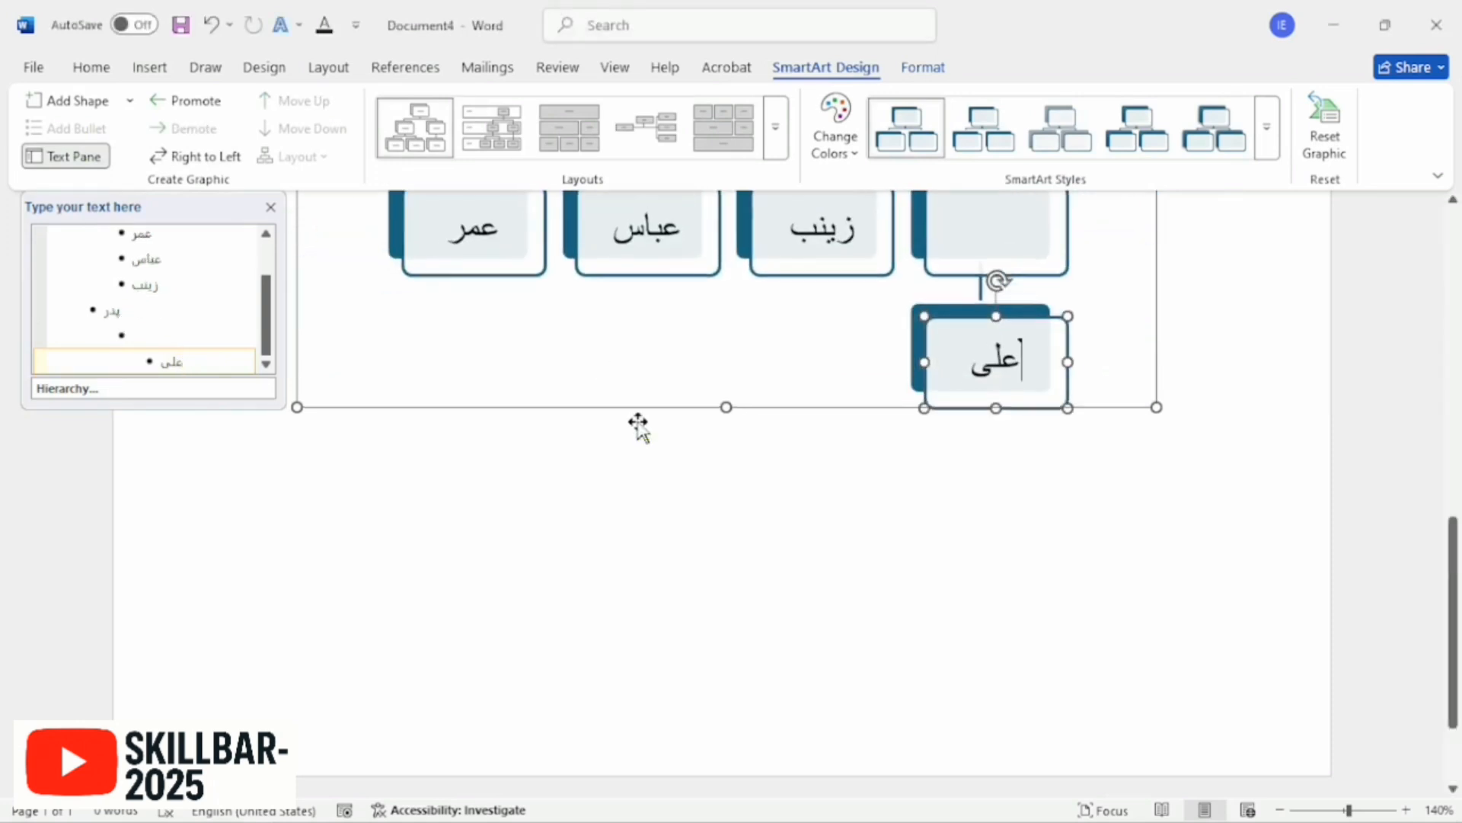
{"action": "scroll", "coordinate": [640, 423], "scroll_direction": "up", "scroll_amount": 3}
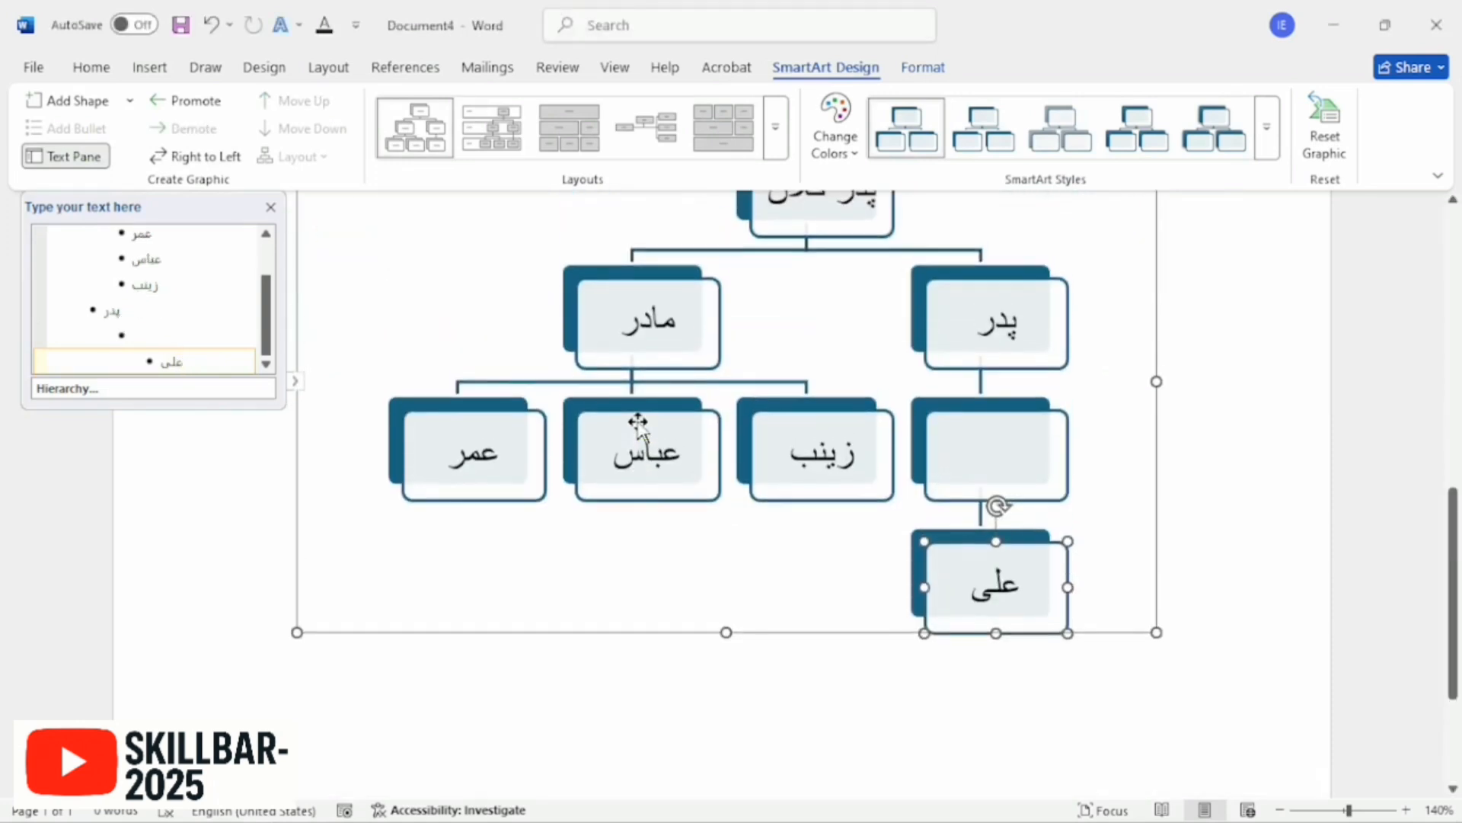
{"action": "left_click", "coordinate": [978, 450]}
{"action": "type", "text": "علی"}
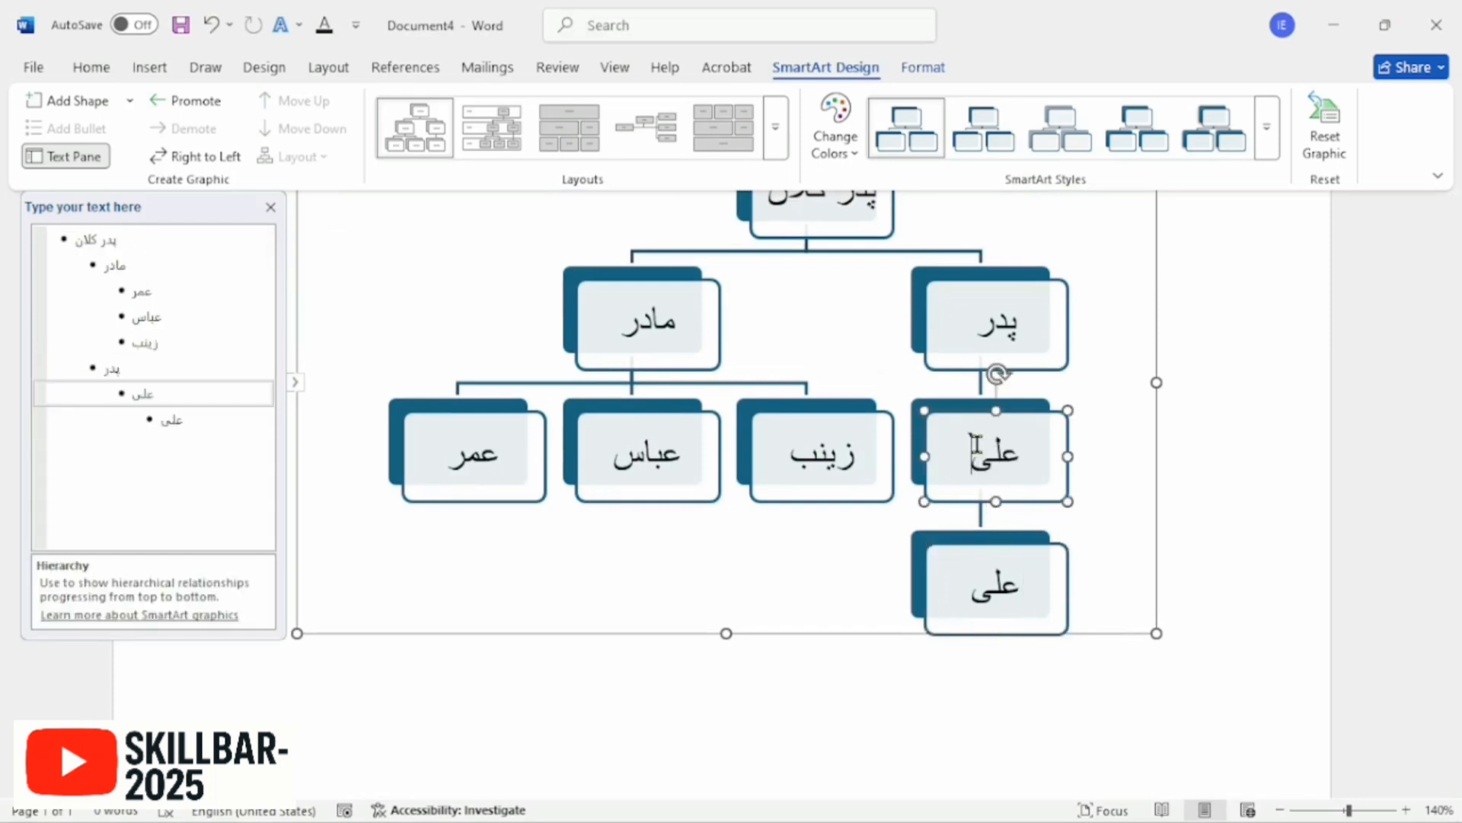
Step: Replace the text of the lowest box in the "پدر" branch with the grandchild's name
{"action": "left_click", "coordinate": [996, 588]}
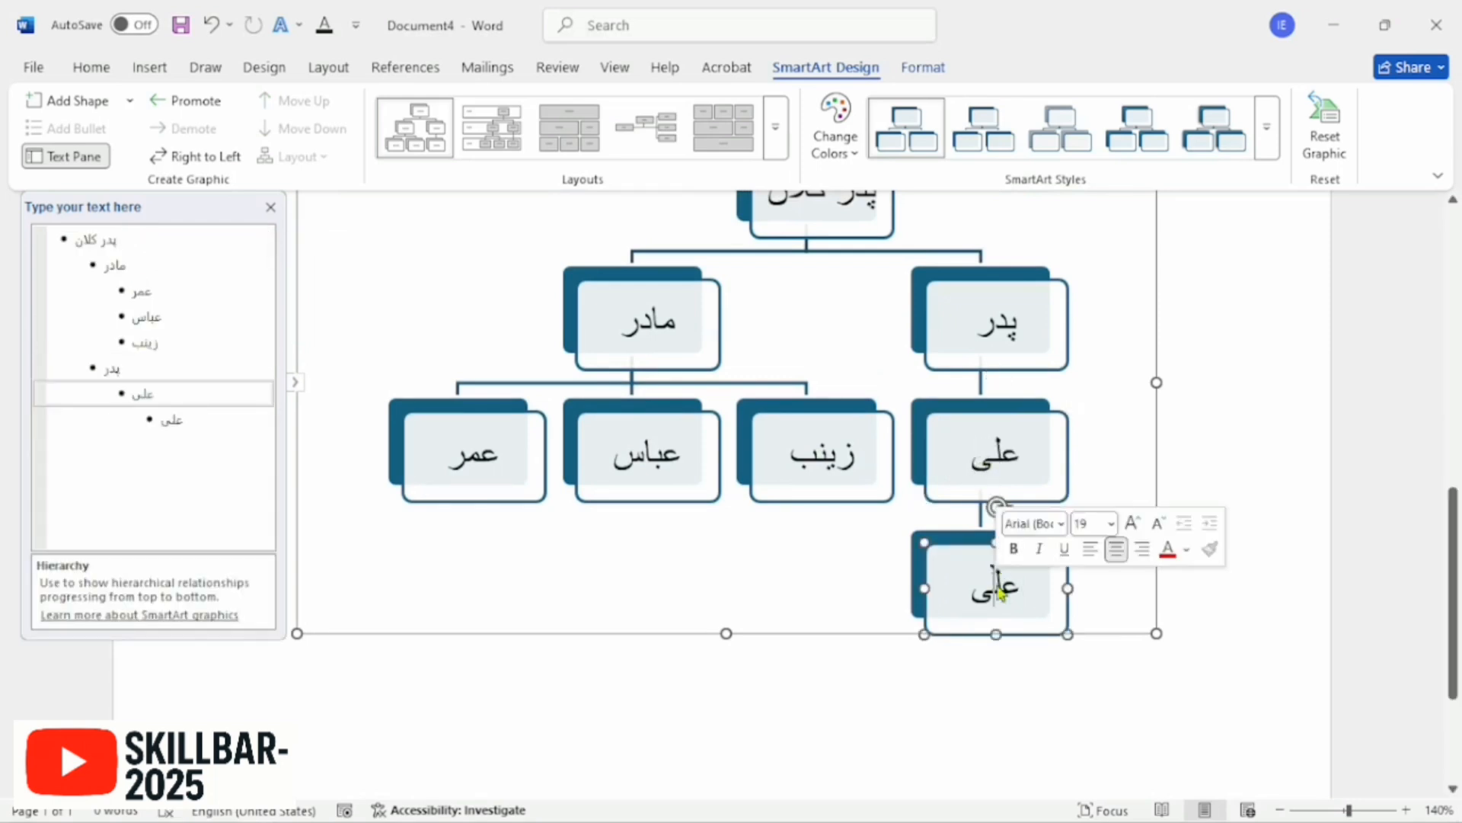
{"action": "double_click", "coordinate": [998, 591]}
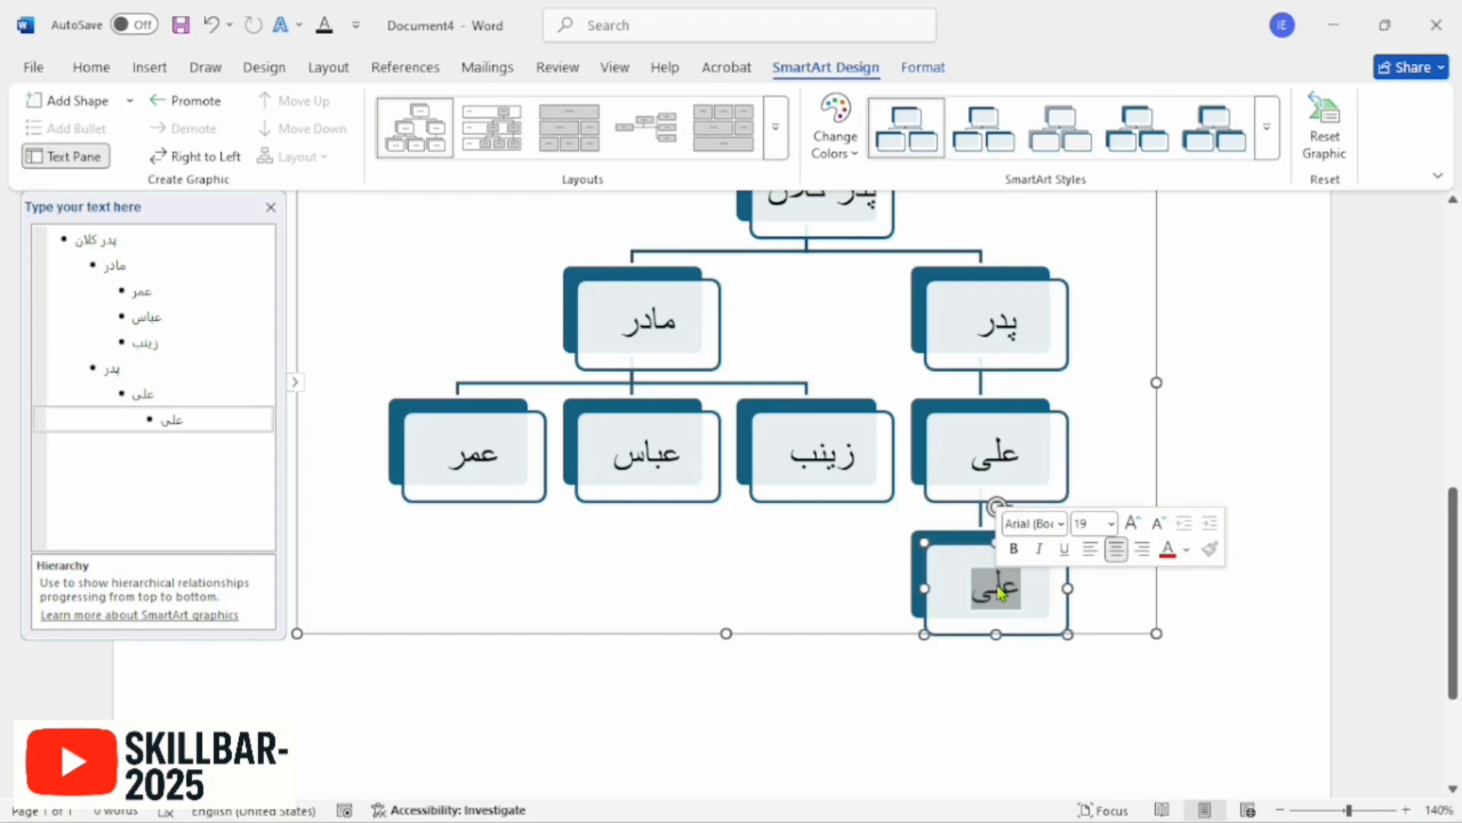
{"action": "type", "text": "فاطمه"}
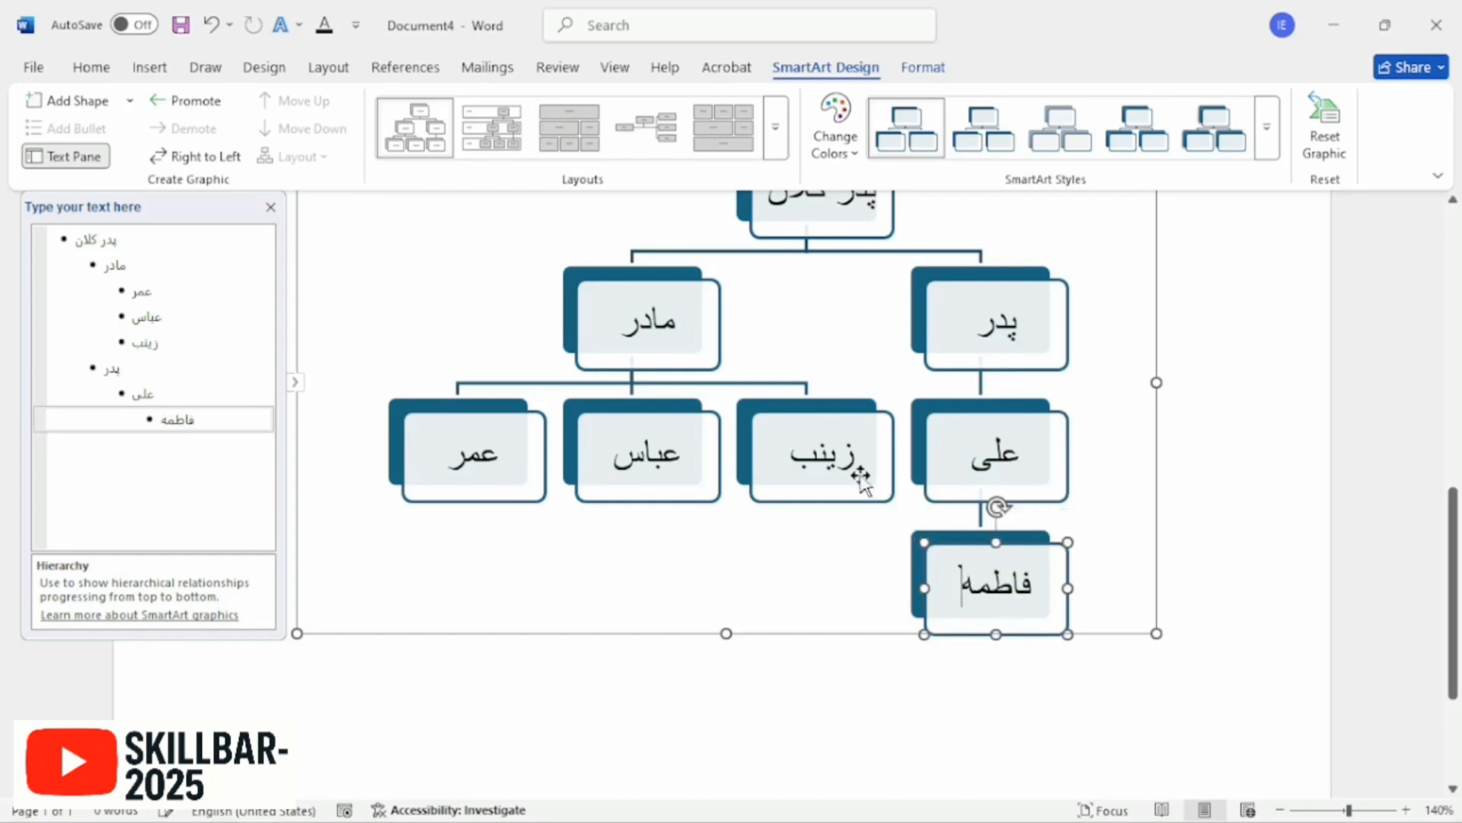
Step: Add a box one level below the last child of "مادر" and enter the grandchild's name in it
{"action": "left_click", "coordinate": [834, 457]}
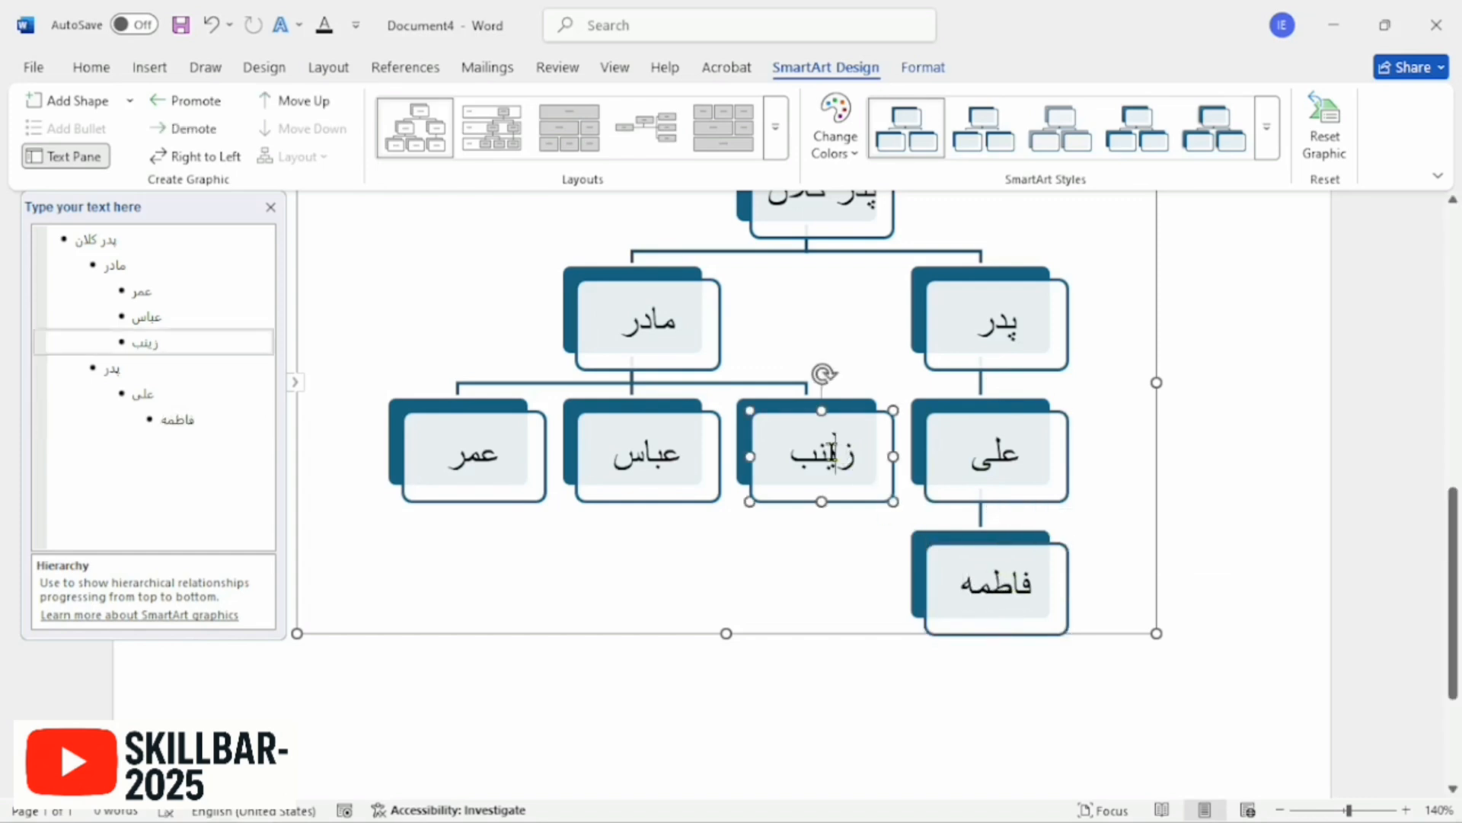
{"action": "left_click", "coordinate": [187, 344]}
{"action": "key", "text": "Return"}
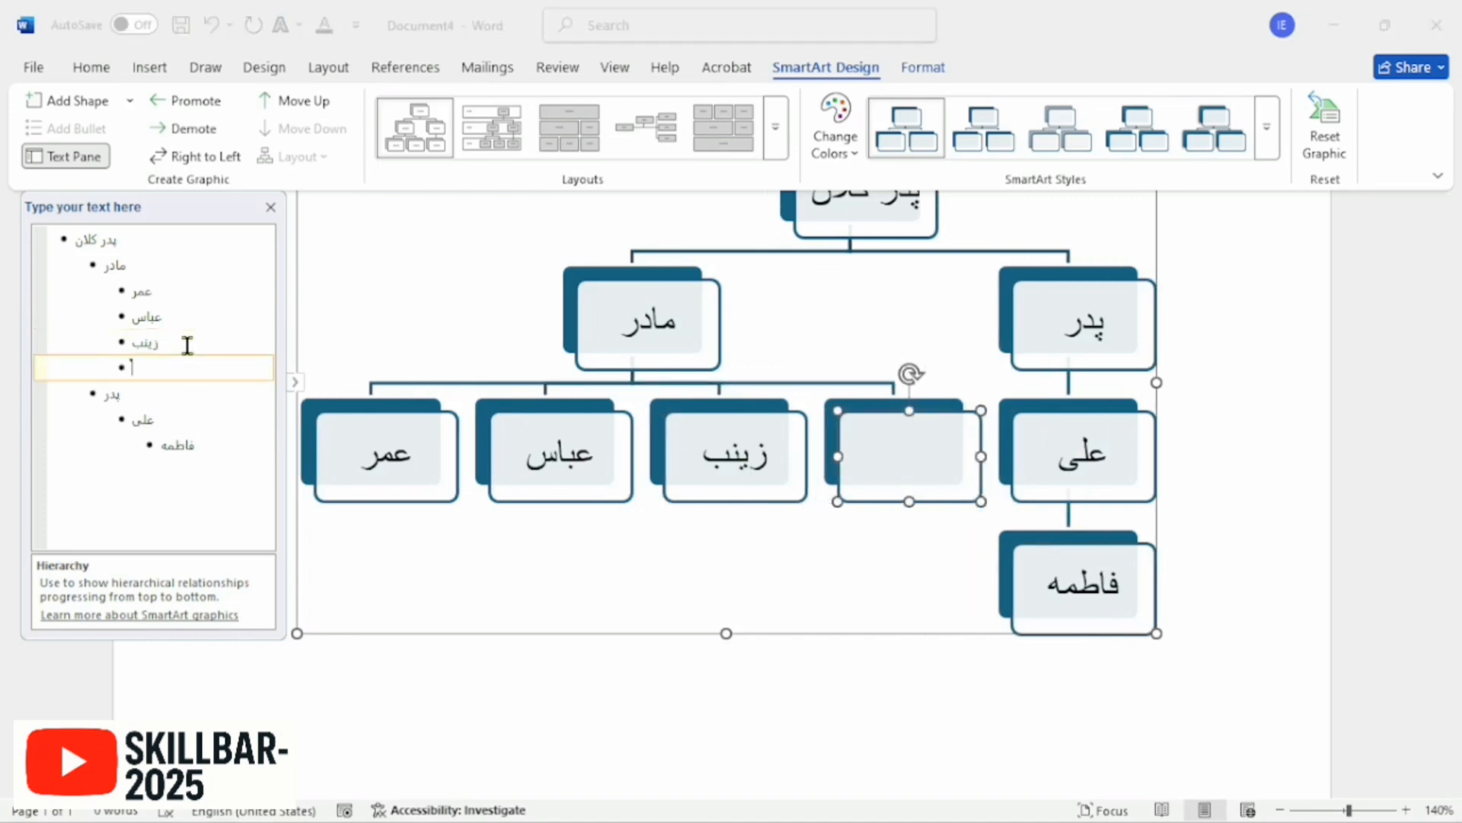
{"action": "key", "text": "Tab"}
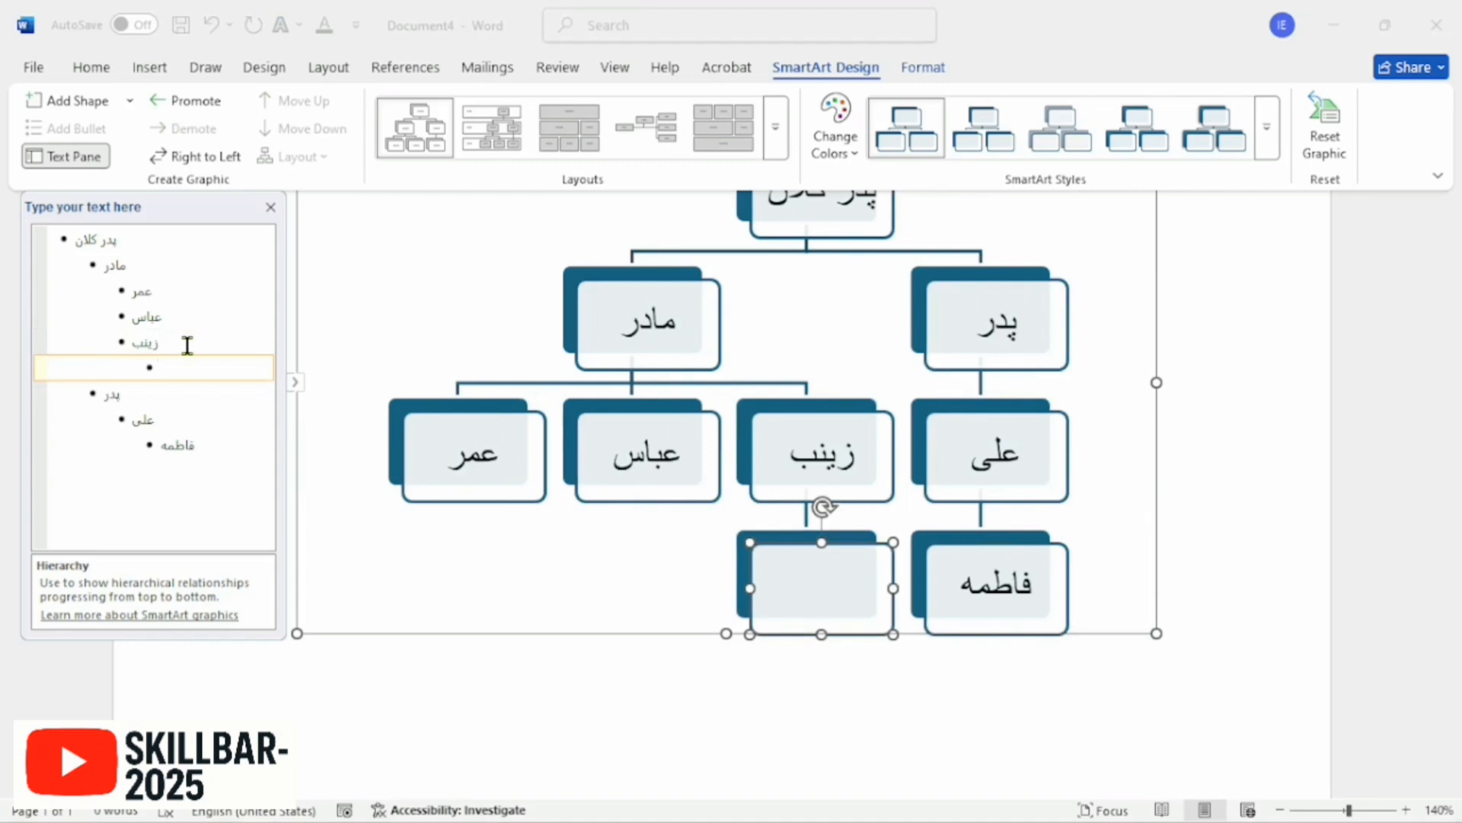
{"action": "left_click", "coordinate": [820, 580]}
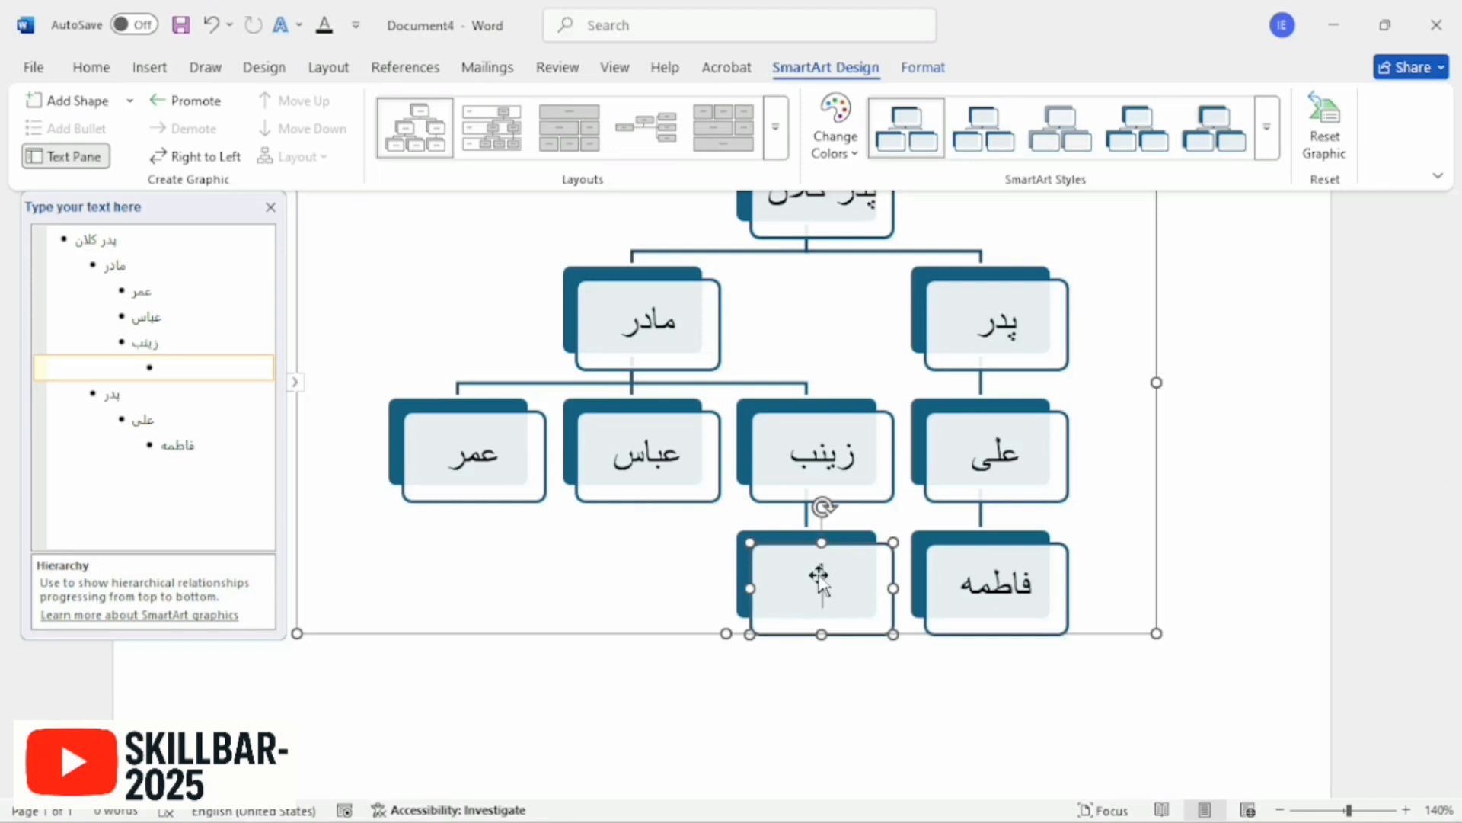
{"action": "type", "text": "صابره"}
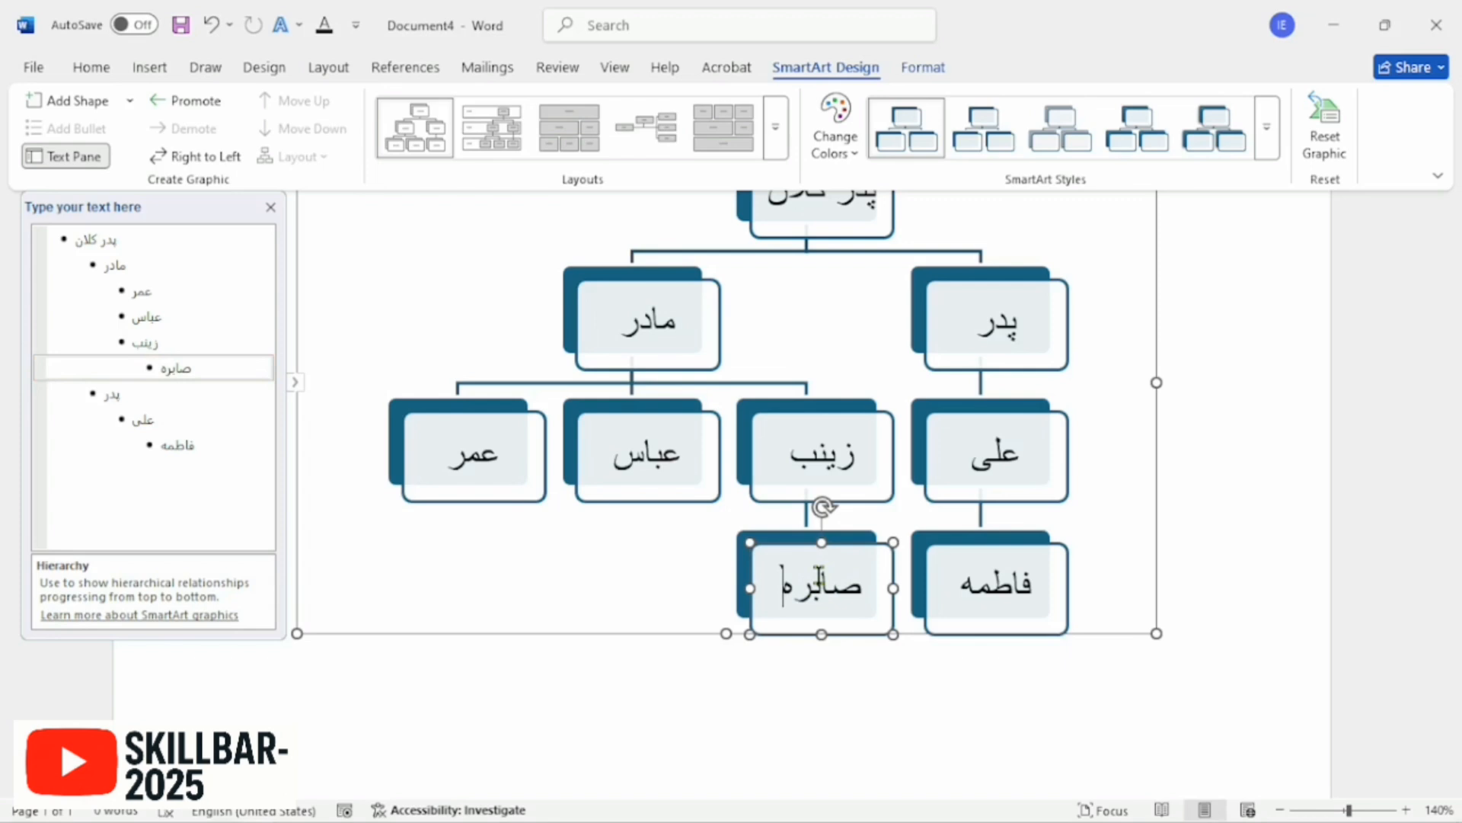
Step: Add a sibling box beside the new grandchild in the "مادر" branch and enter the second grandchild's name
{"action": "left_click", "coordinate": [205, 361]}
{"action": "key", "text": "Return"}
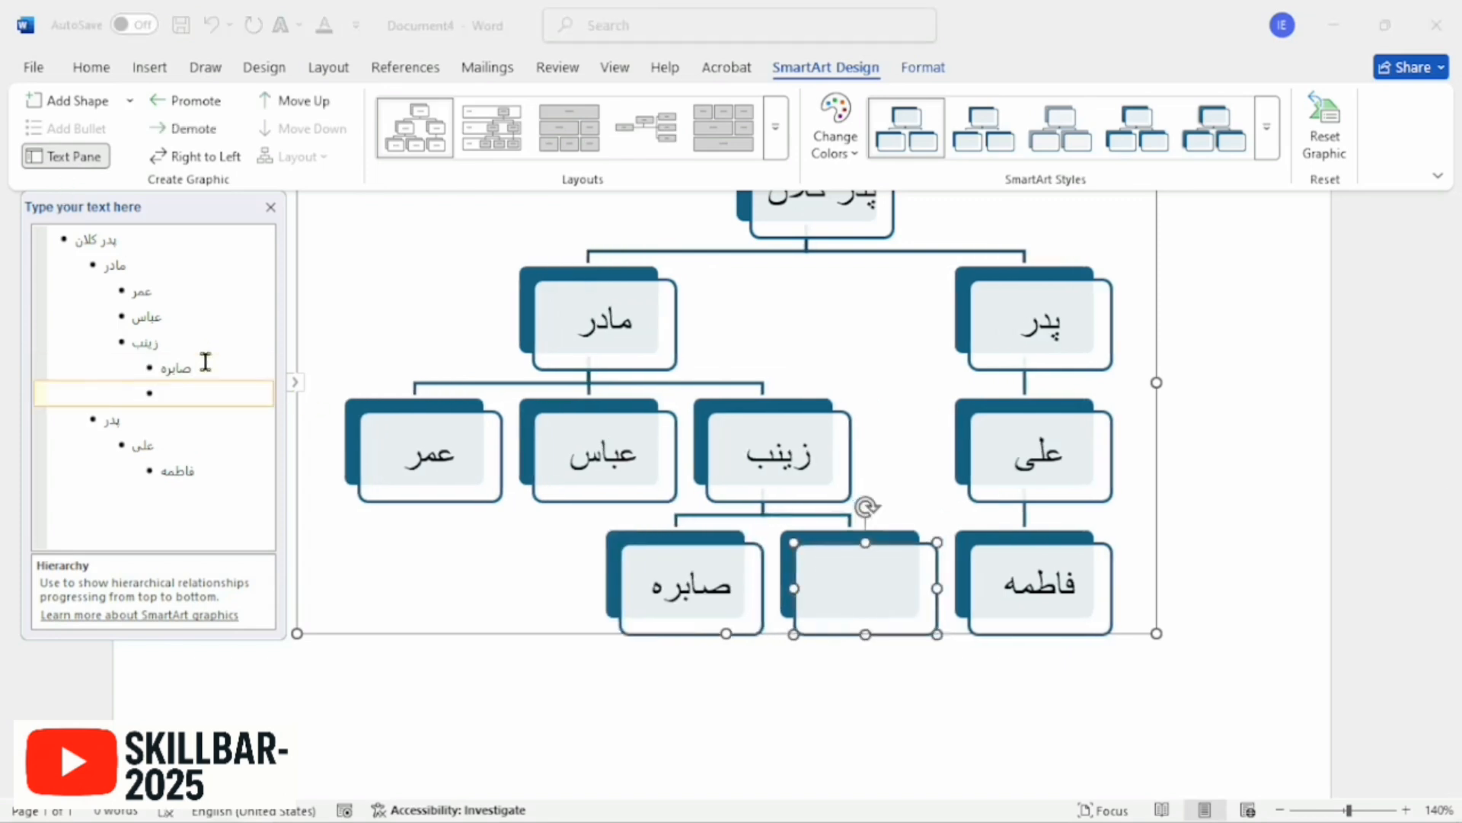
{"action": "type", "text": "سایره"}
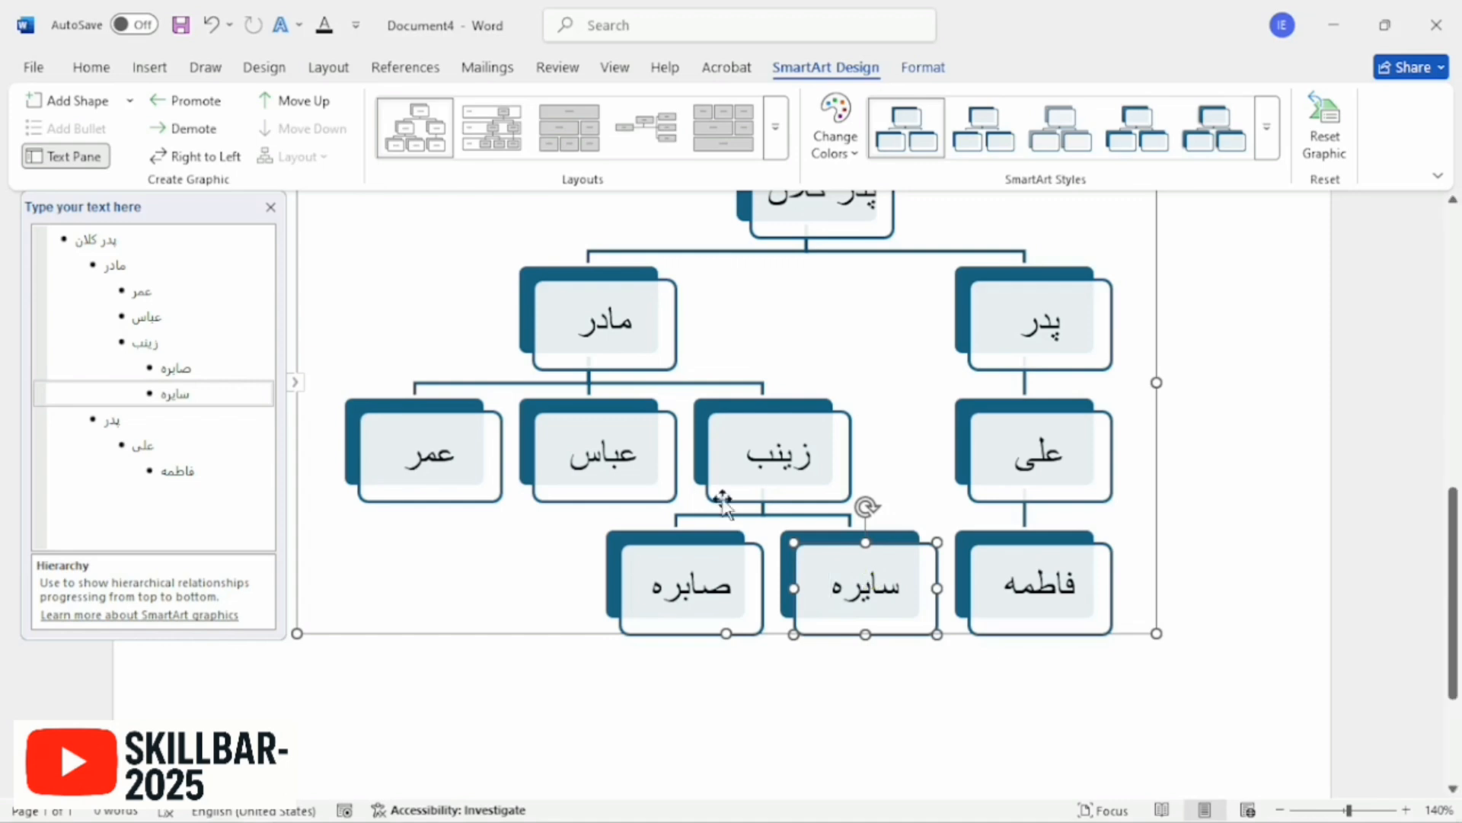
Step: Select the top box "پدر کلان" and look through the color variations and alternative layouts offered for the hierarchy chart
{"action": "scroll", "coordinate": [530, 499], "scroll_direction": "down", "scroll_amount": 1}
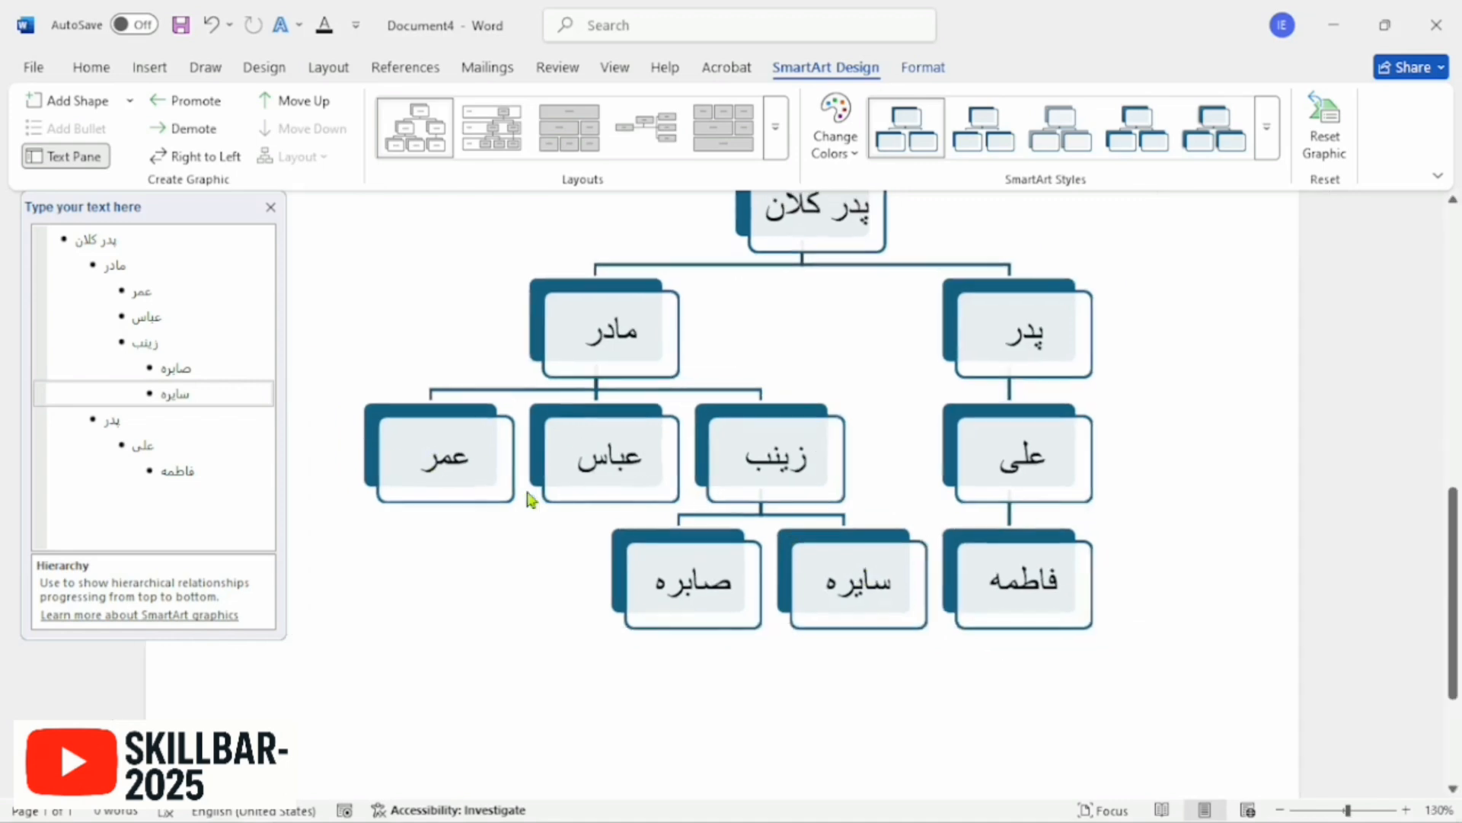
{"action": "scroll", "coordinate": [531, 498], "scroll_direction": "down", "scroll_amount": 1}
{"action": "scroll", "coordinate": [531, 499], "scroll_direction": "down", "scroll_amount": 3}
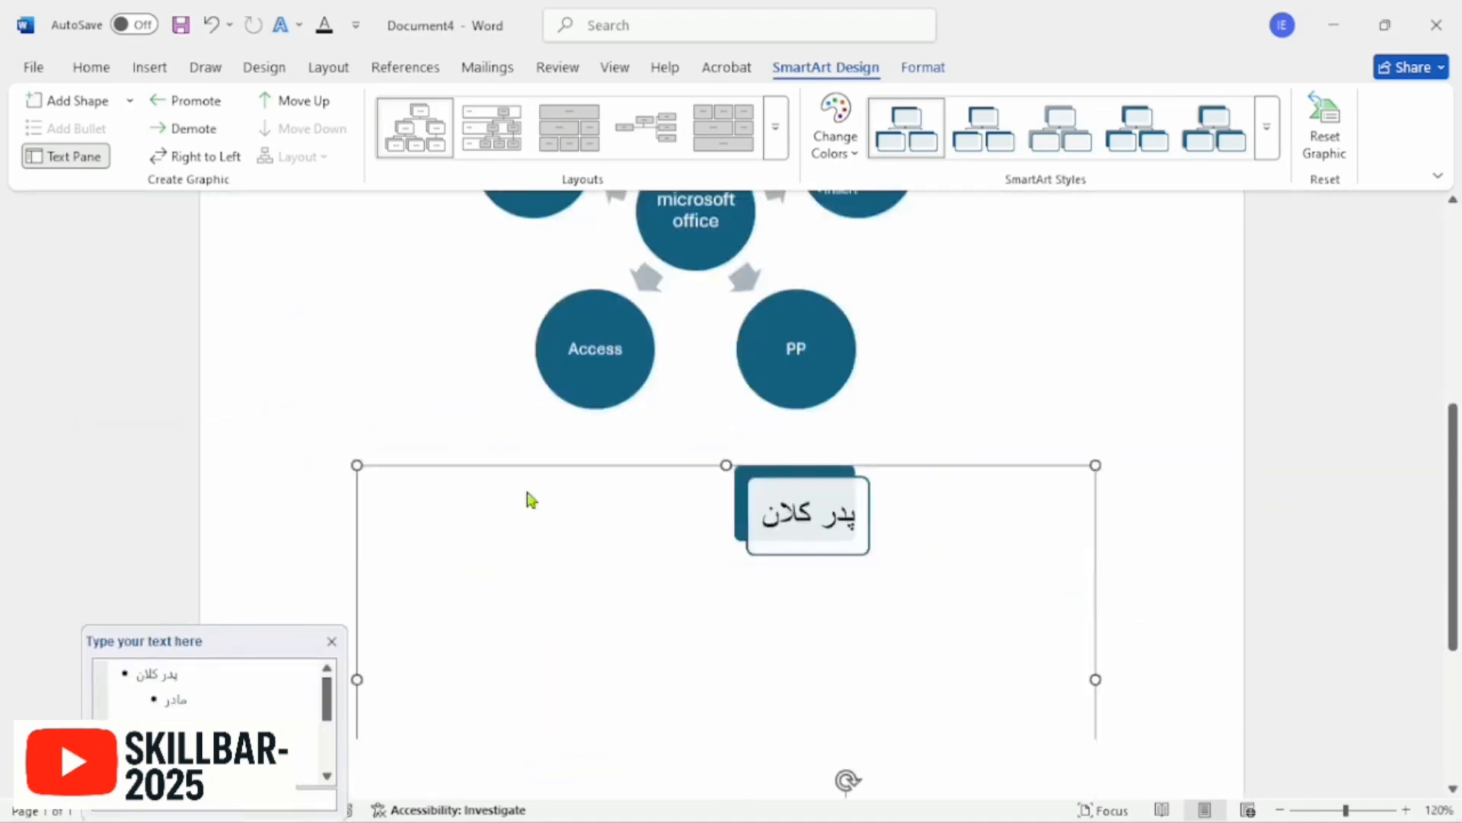
{"action": "scroll", "coordinate": [531, 499], "scroll_direction": "down", "scroll_amount": 4}
{"action": "scroll", "coordinate": [527, 493], "scroll_direction": "up", "scroll_amount": 2}
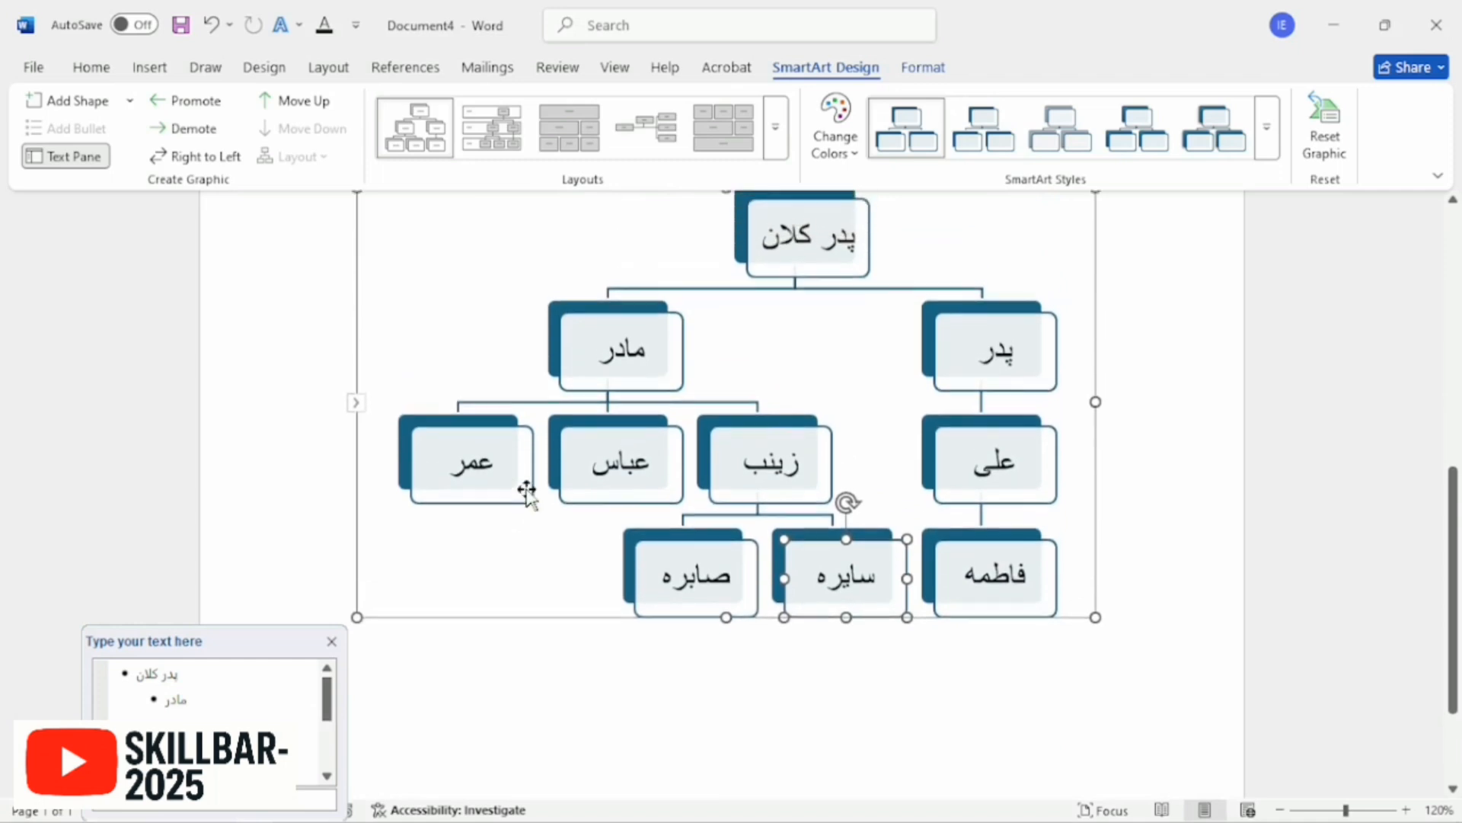
{"action": "scroll", "coordinate": [526, 493], "scroll_direction": "up", "scroll_amount": 1}
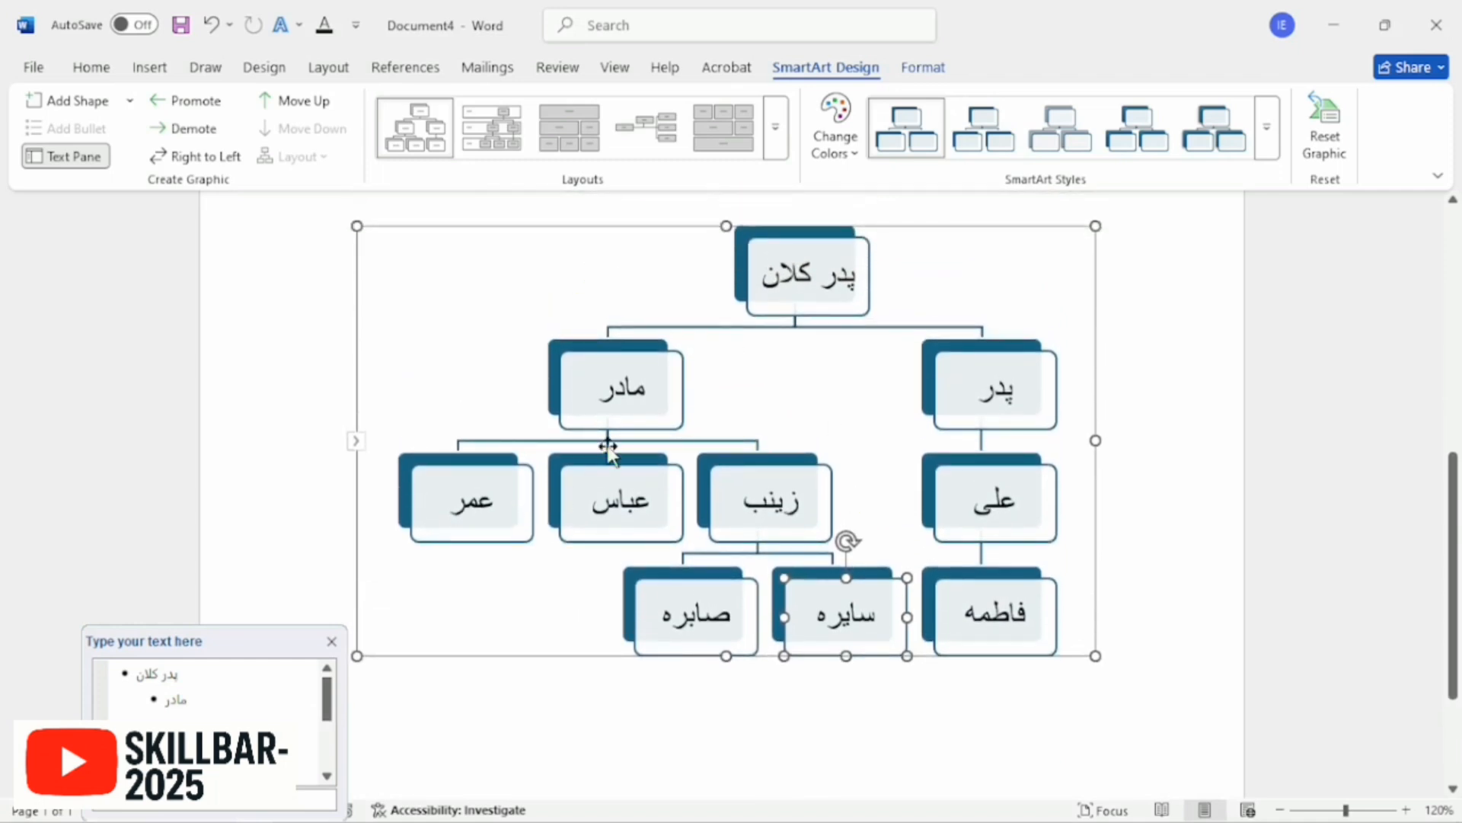
{"action": "left_click", "coordinate": [821, 255]}
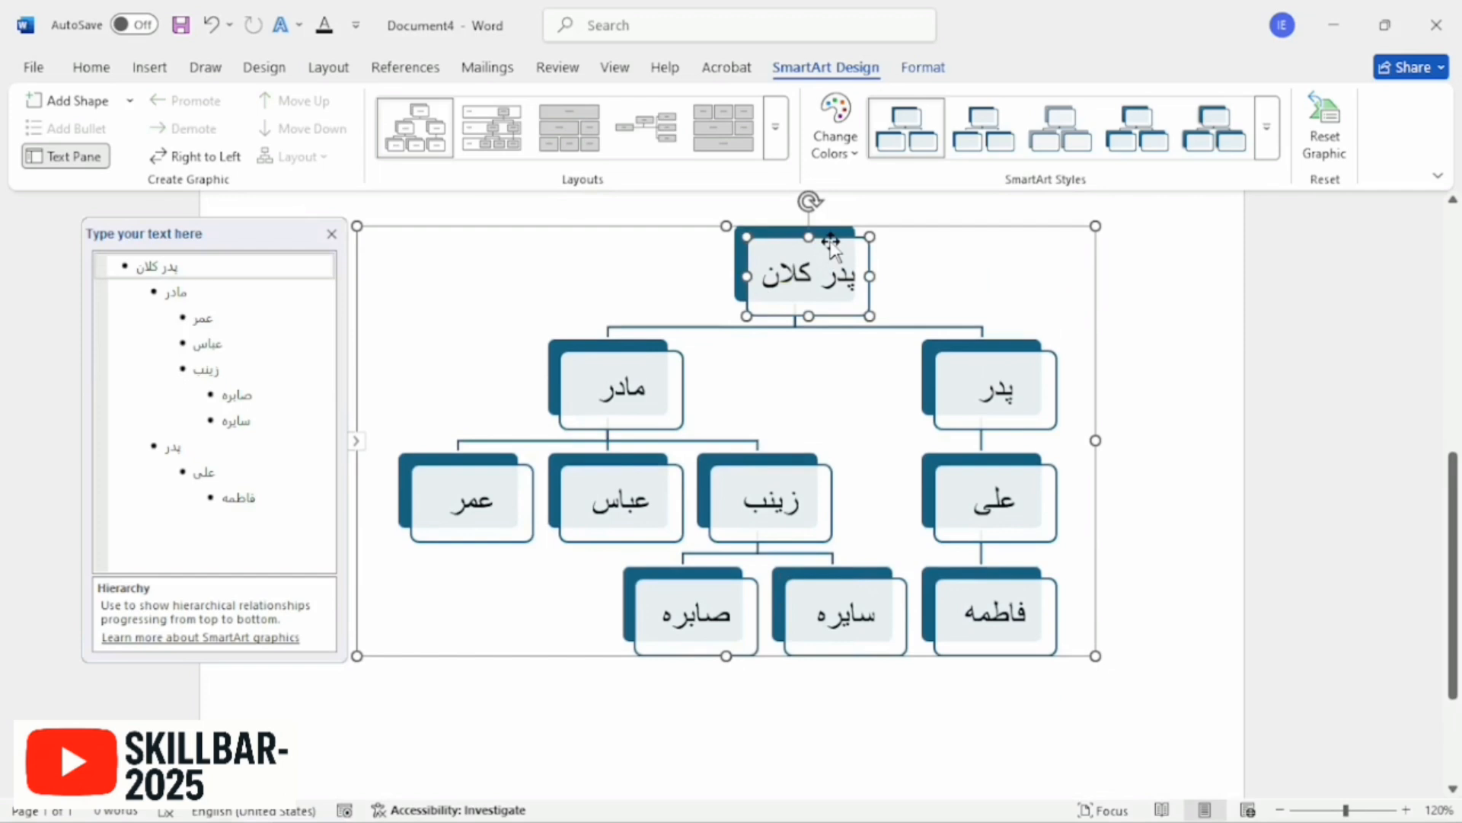
{"action": "left_click", "coordinate": [846, 152]}
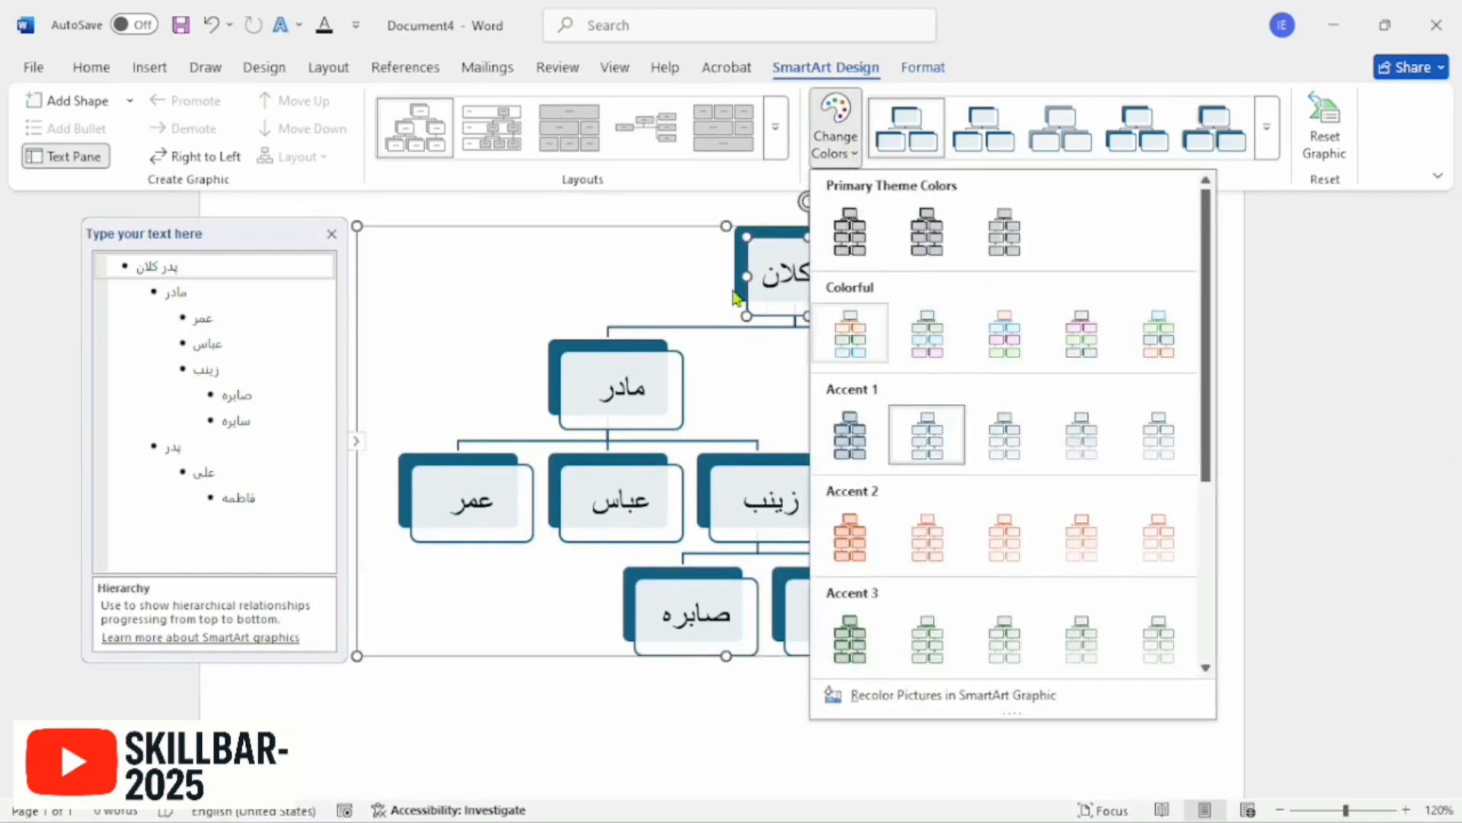
{"action": "left_click", "coordinate": [696, 294]}
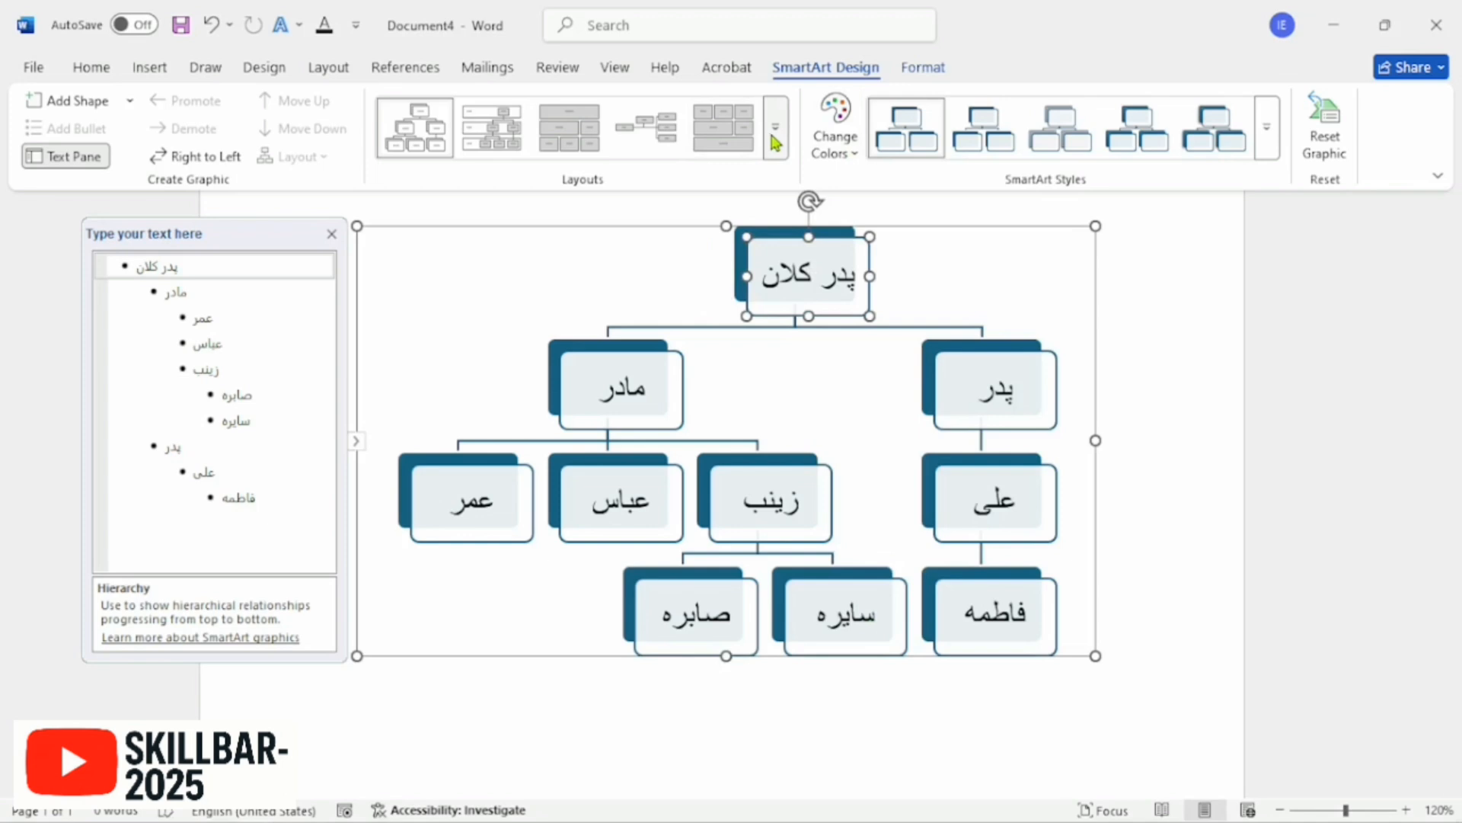
{"action": "left_click", "coordinate": [776, 143]}
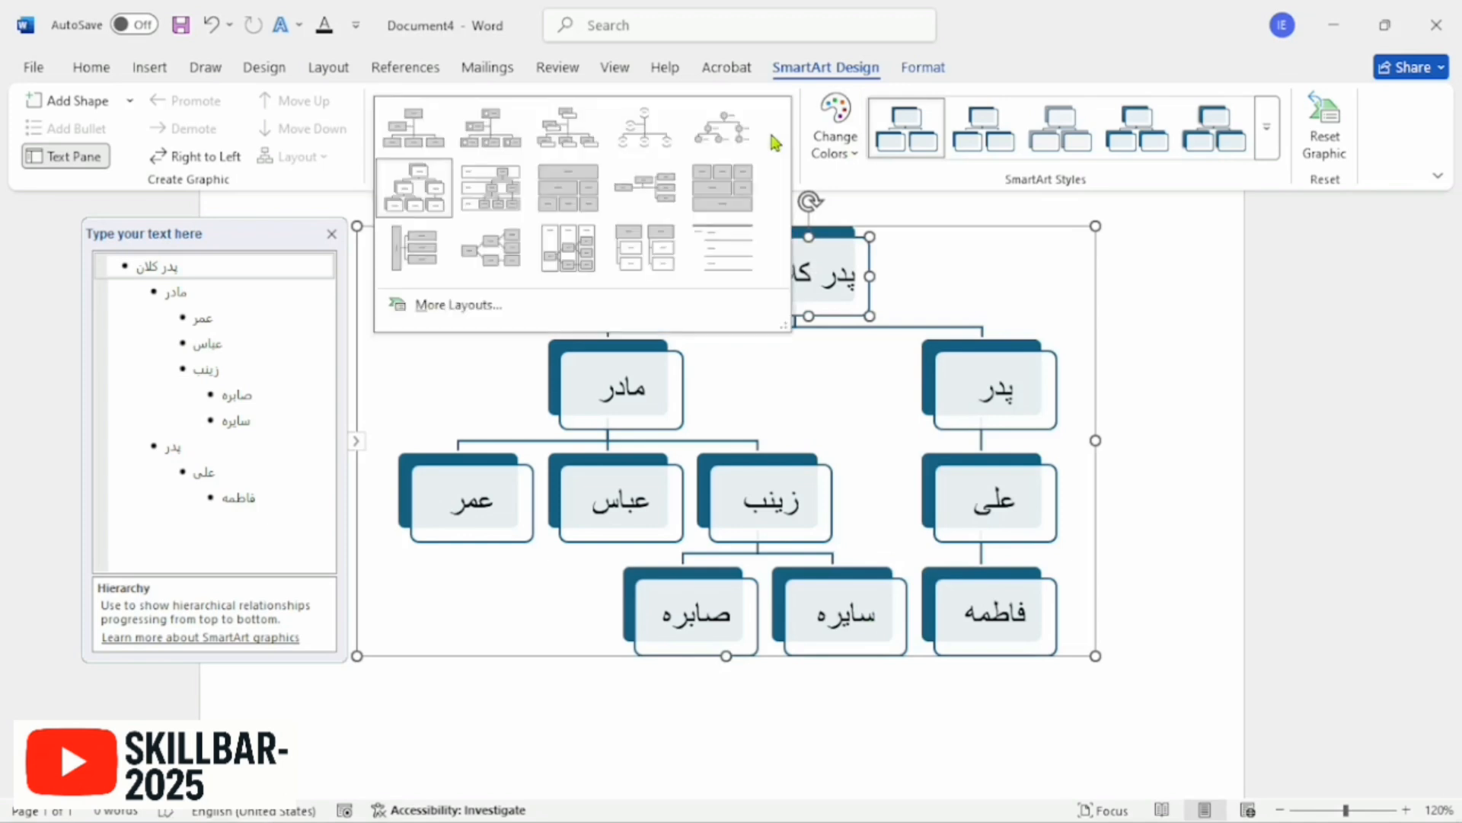
{"action": "left_click", "coordinate": [907, 69]}
Step: Apply the second preset of the second row as shape effect to the "پدر کلان" box, and hide the text pane
{"action": "left_click", "coordinate": [920, 67]}
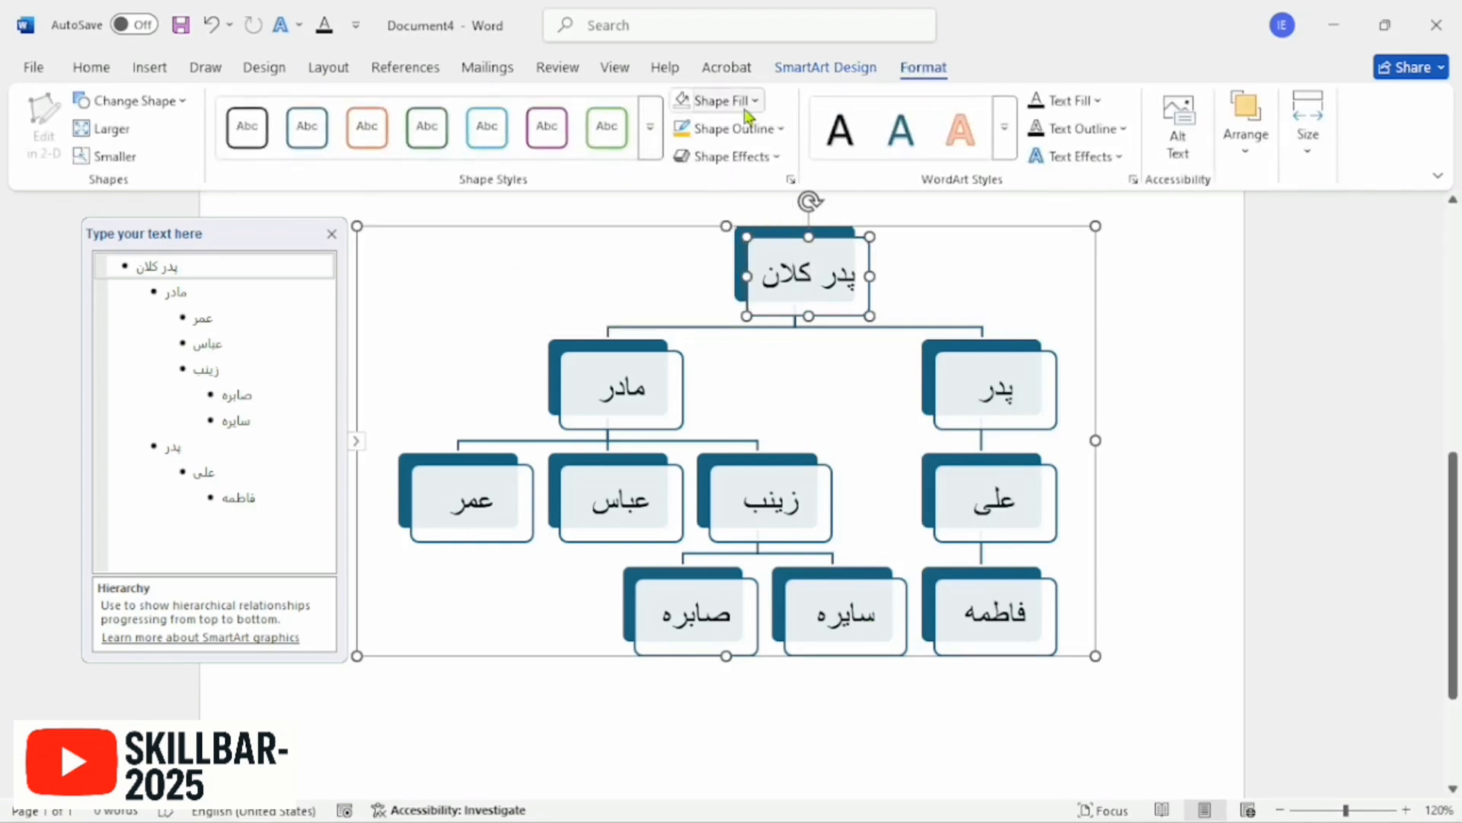
{"action": "left_click", "coordinate": [779, 157]}
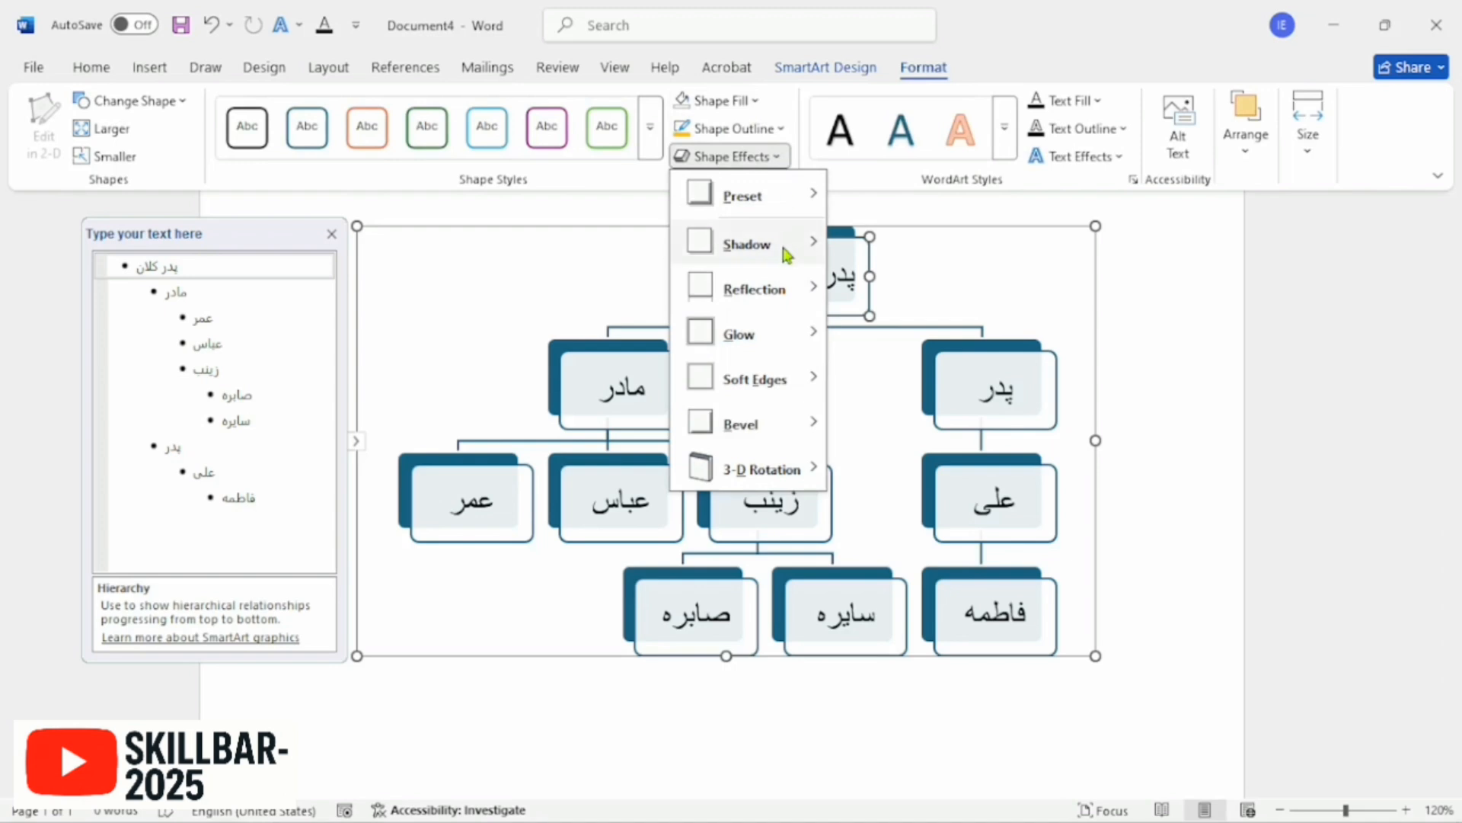
{"action": "mouse_move", "coordinate": [761, 198]}
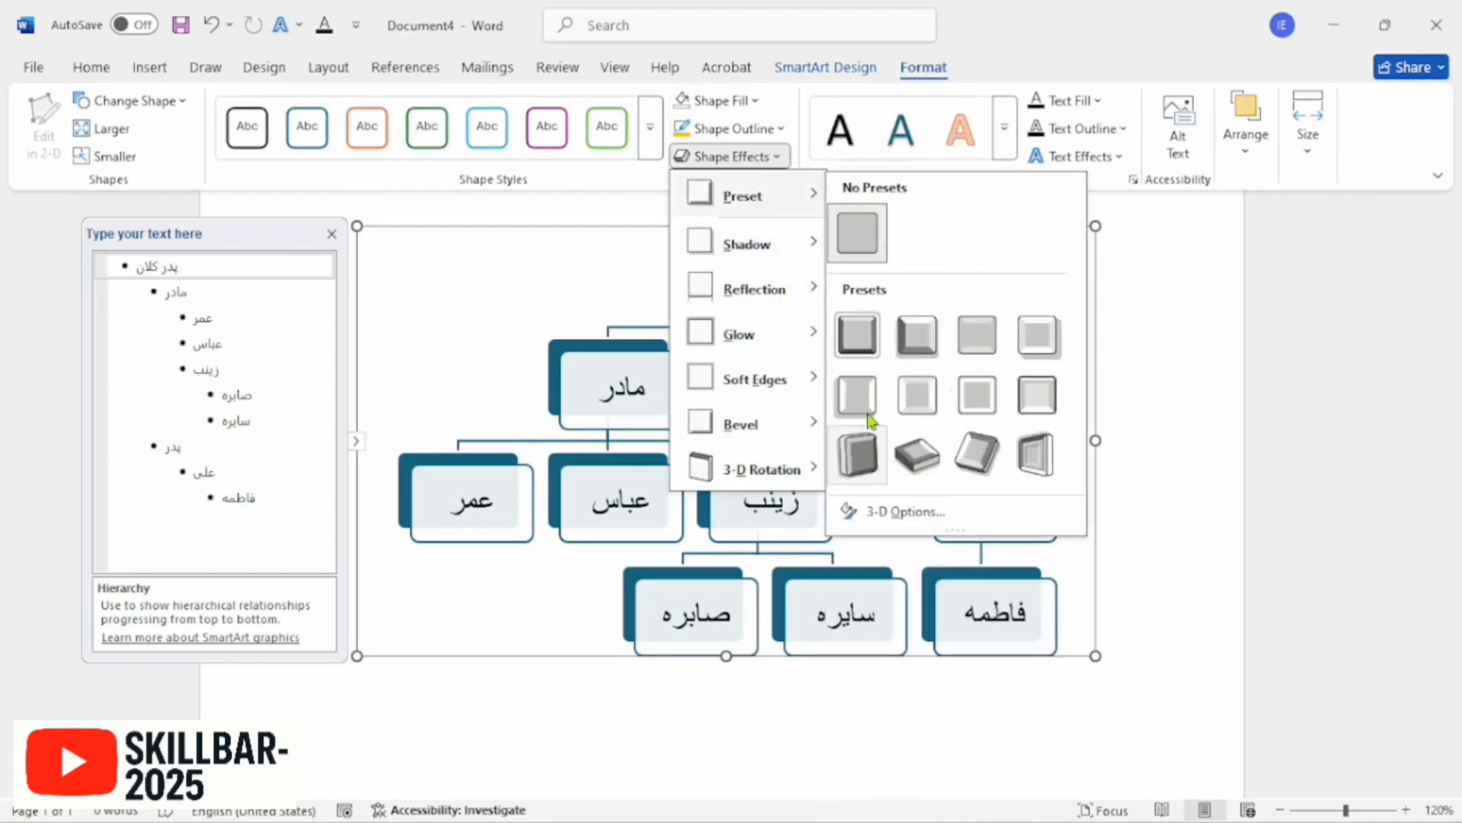
{"action": "left_click", "coordinate": [915, 398]}
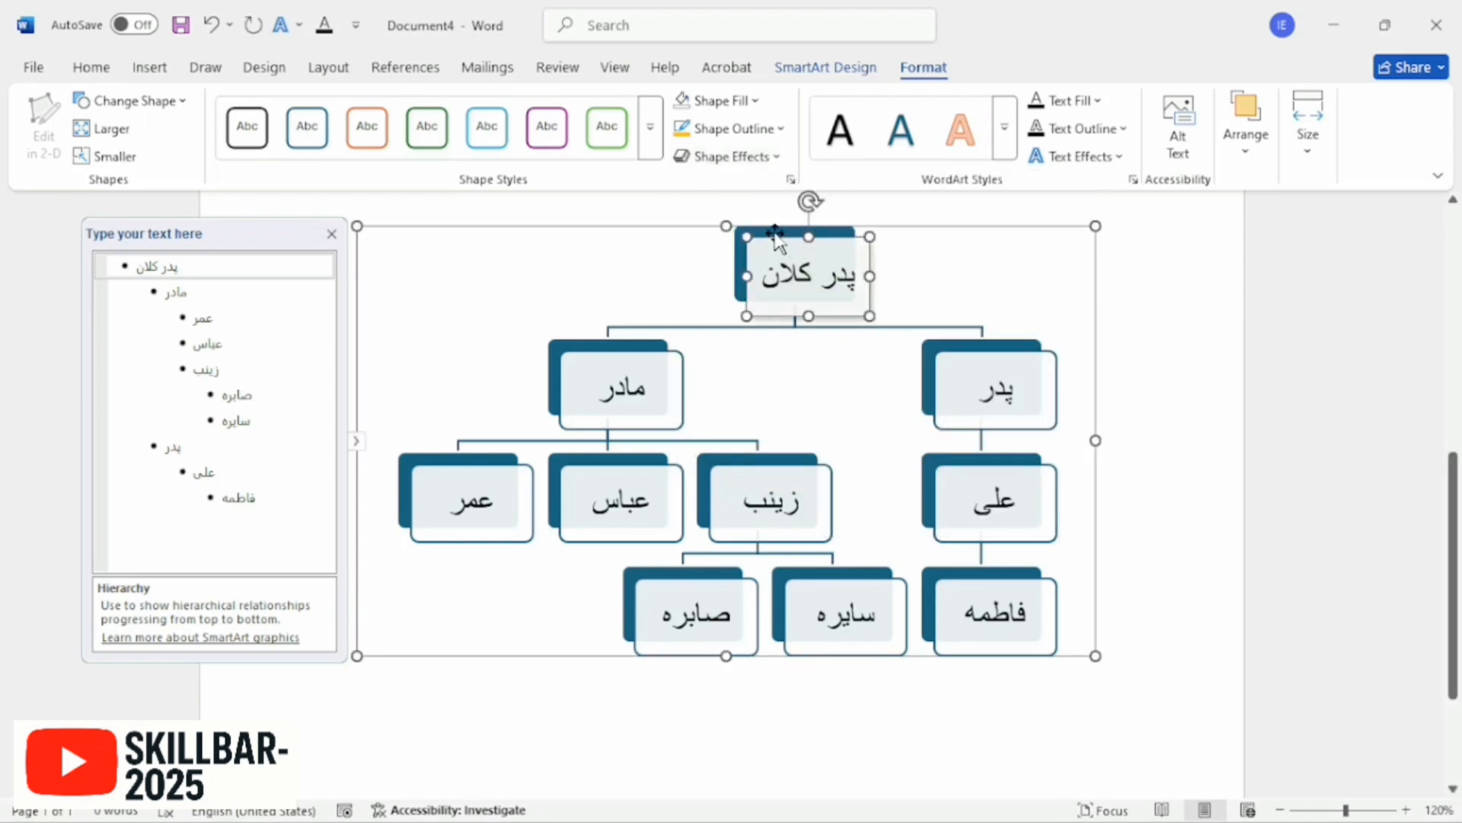
{"action": "left_click", "coordinate": [331, 234]}
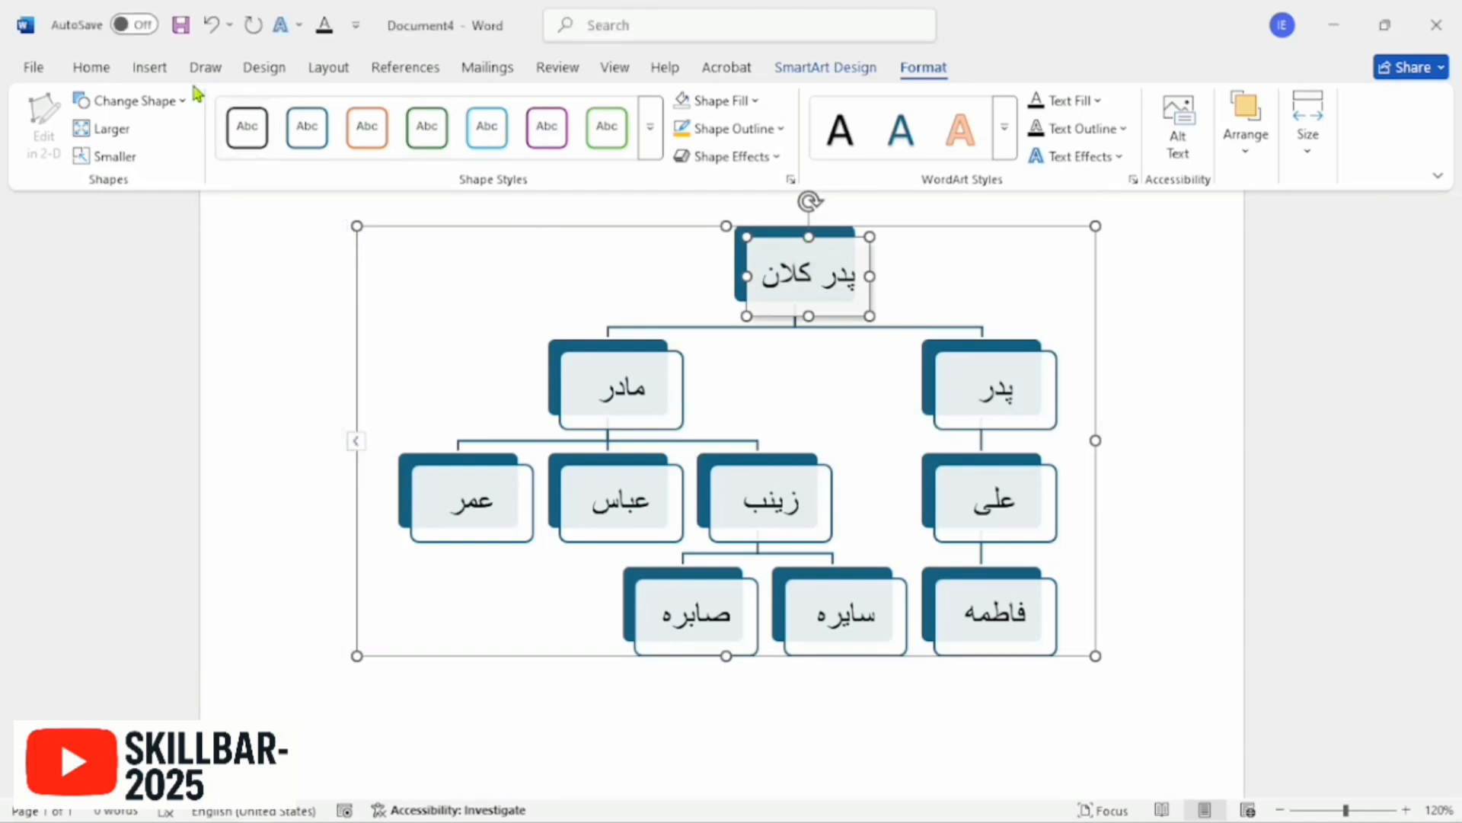
Step: Examine the finished council organization chart in the document "چارت شورا", from the "رییس" box down to the committees
{"action": "left_click", "coordinate": [150, 69]}
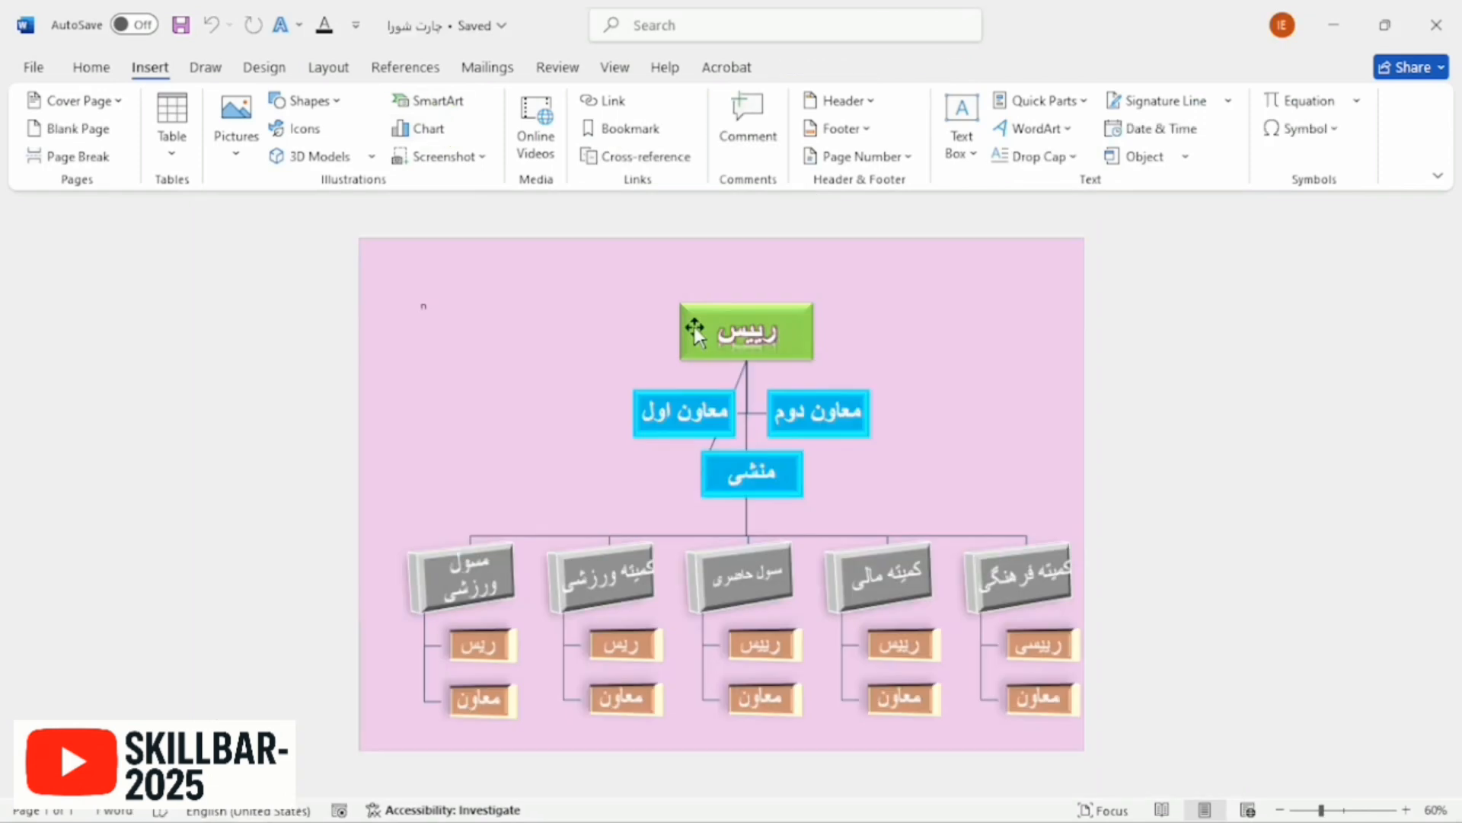
{"action": "left_click", "coordinate": [693, 326]}
{"action": "scroll", "coordinate": [693, 326], "scroll_direction": "down", "scroll_amount": 1}
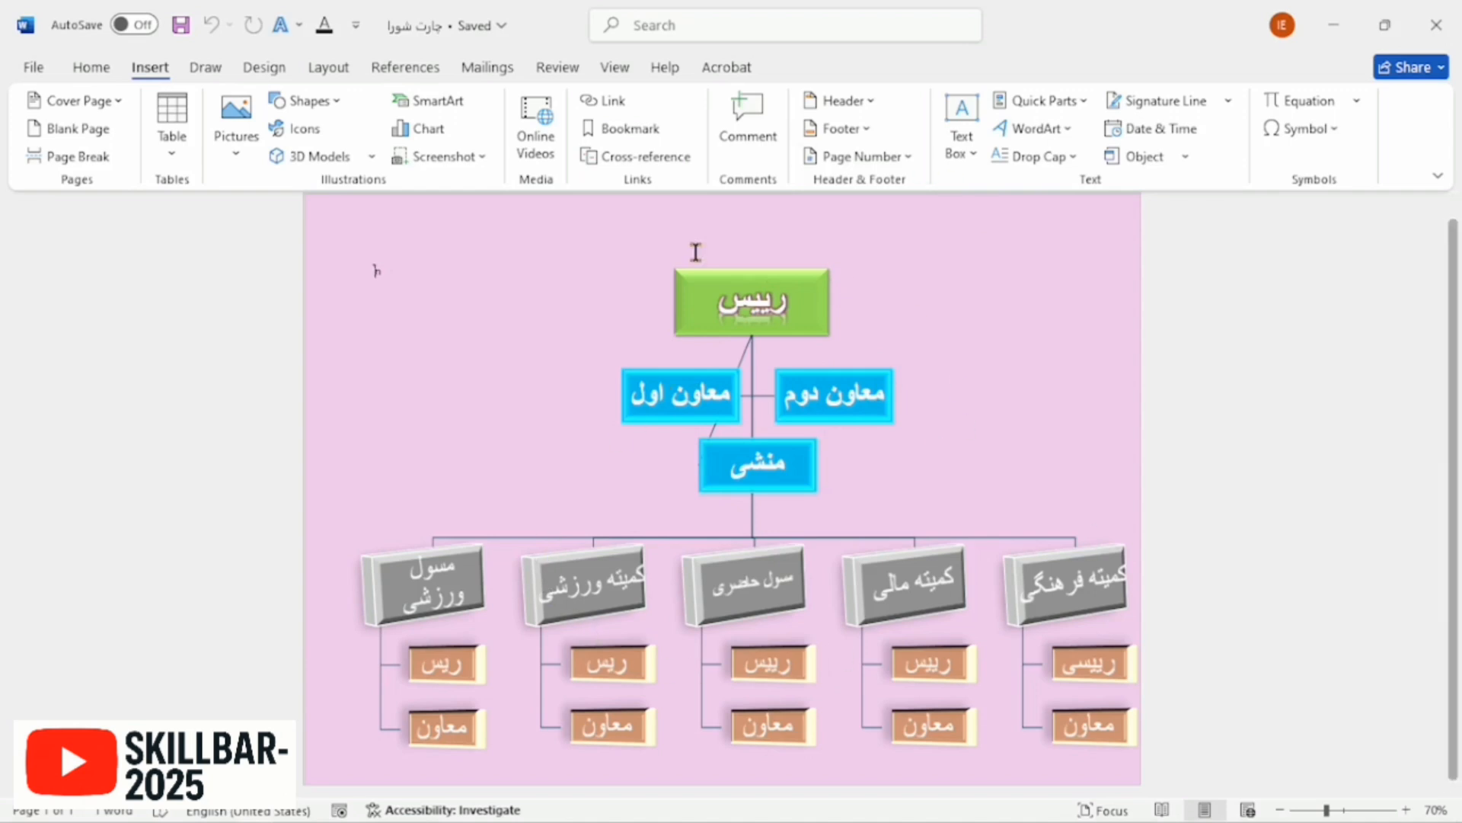
{"action": "left_click", "coordinate": [792, 276]}
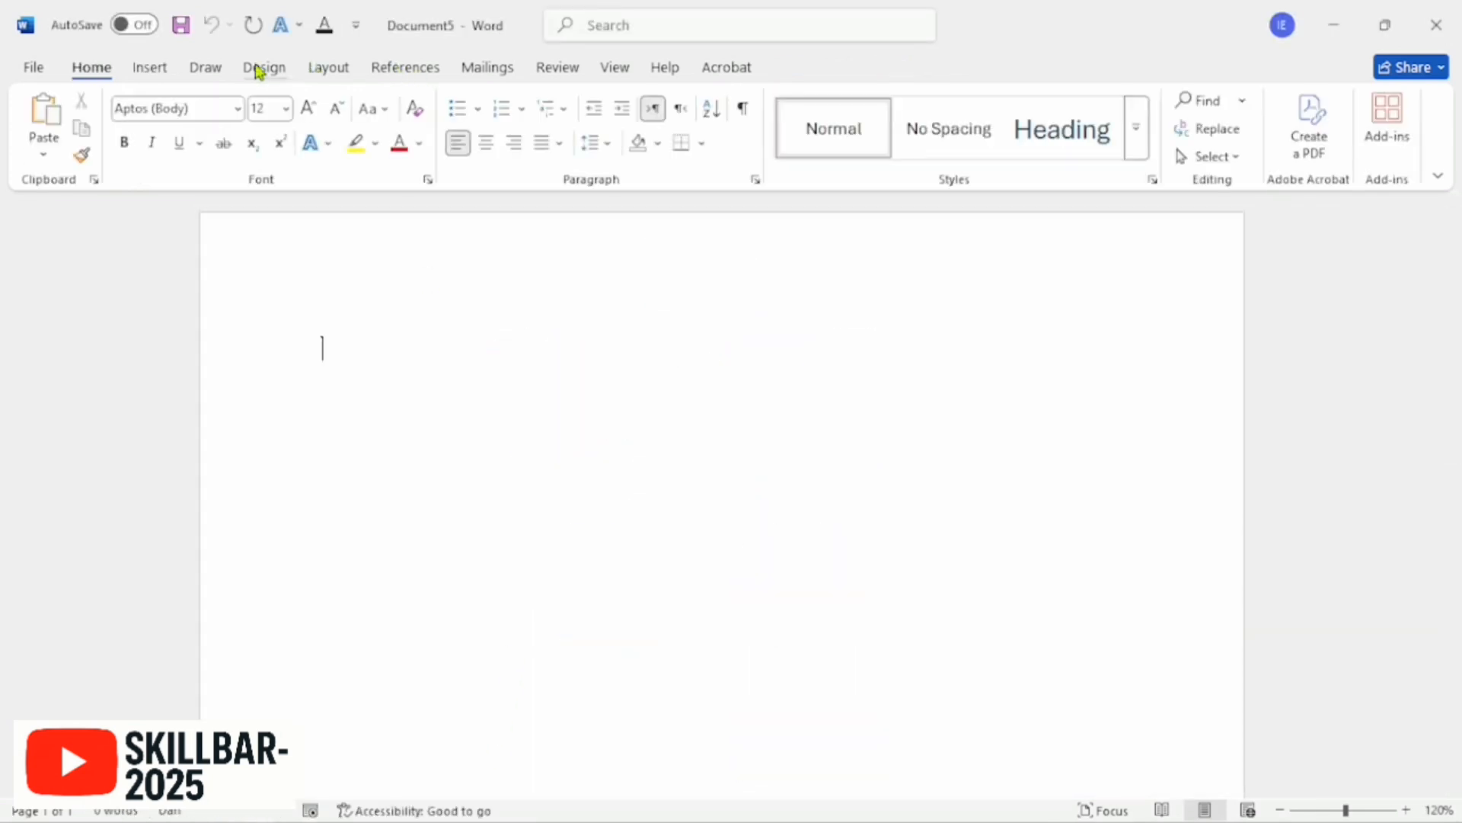
Step: View the chart categories available for insertion with the Clustered Column preview, and close the chart selection without inserting anything
{"action": "left_click", "coordinate": [174, 70]}
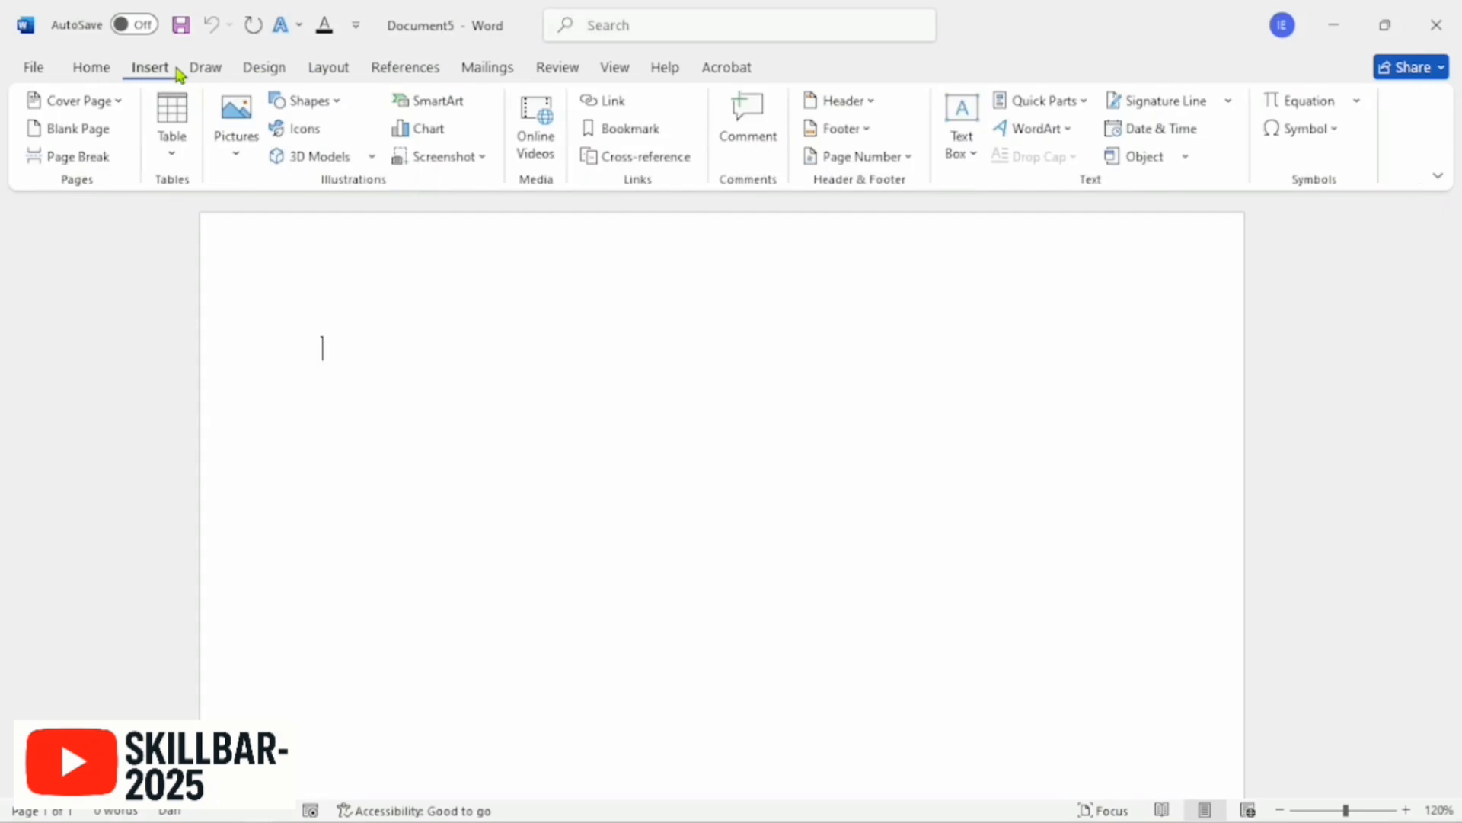
{"action": "left_click", "coordinate": [429, 129]}
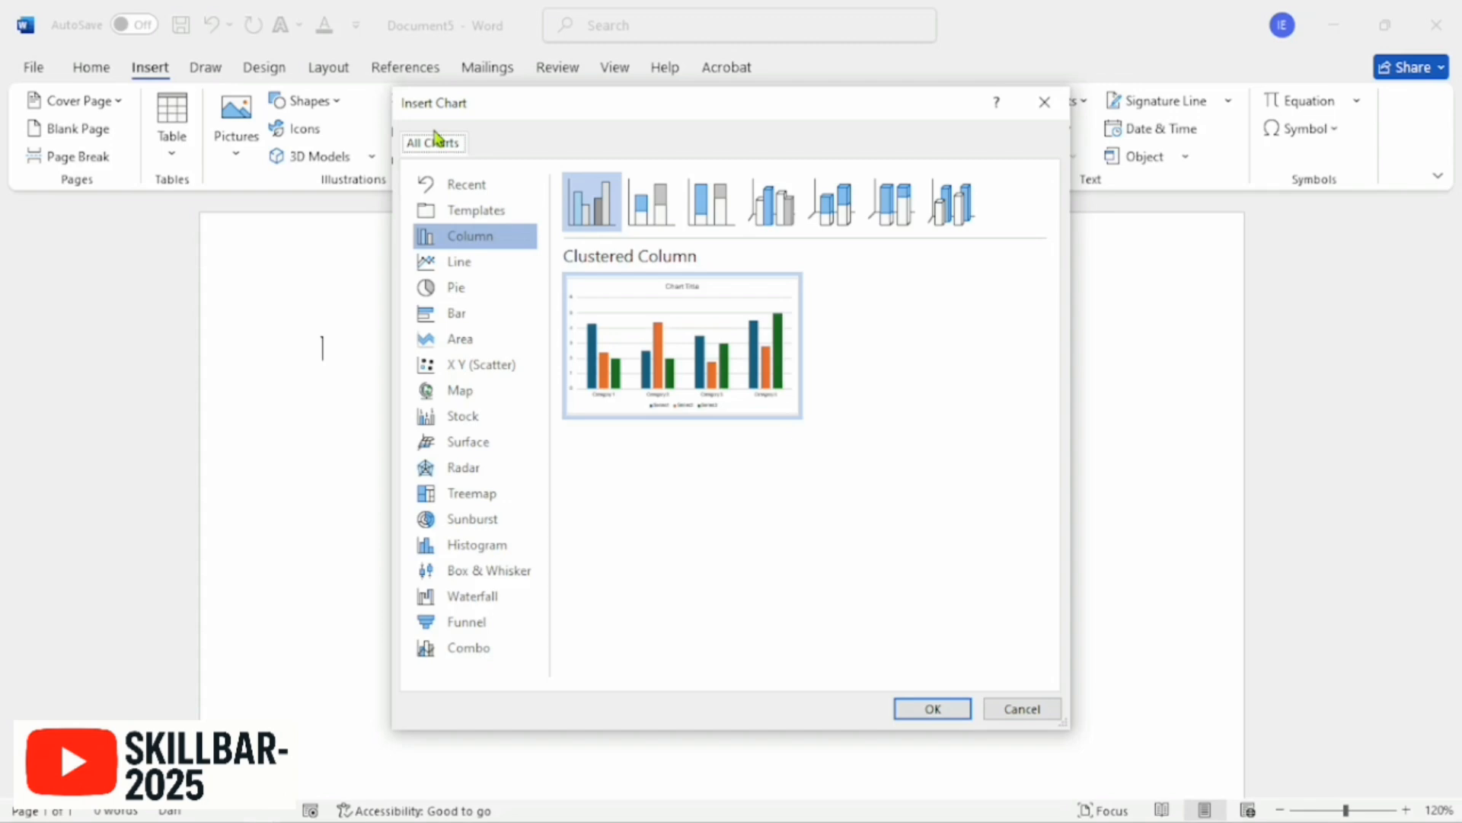
{"action": "mouse_move", "coordinate": [745, 310]}
{"action": "left_click", "coordinate": [1043, 102]}
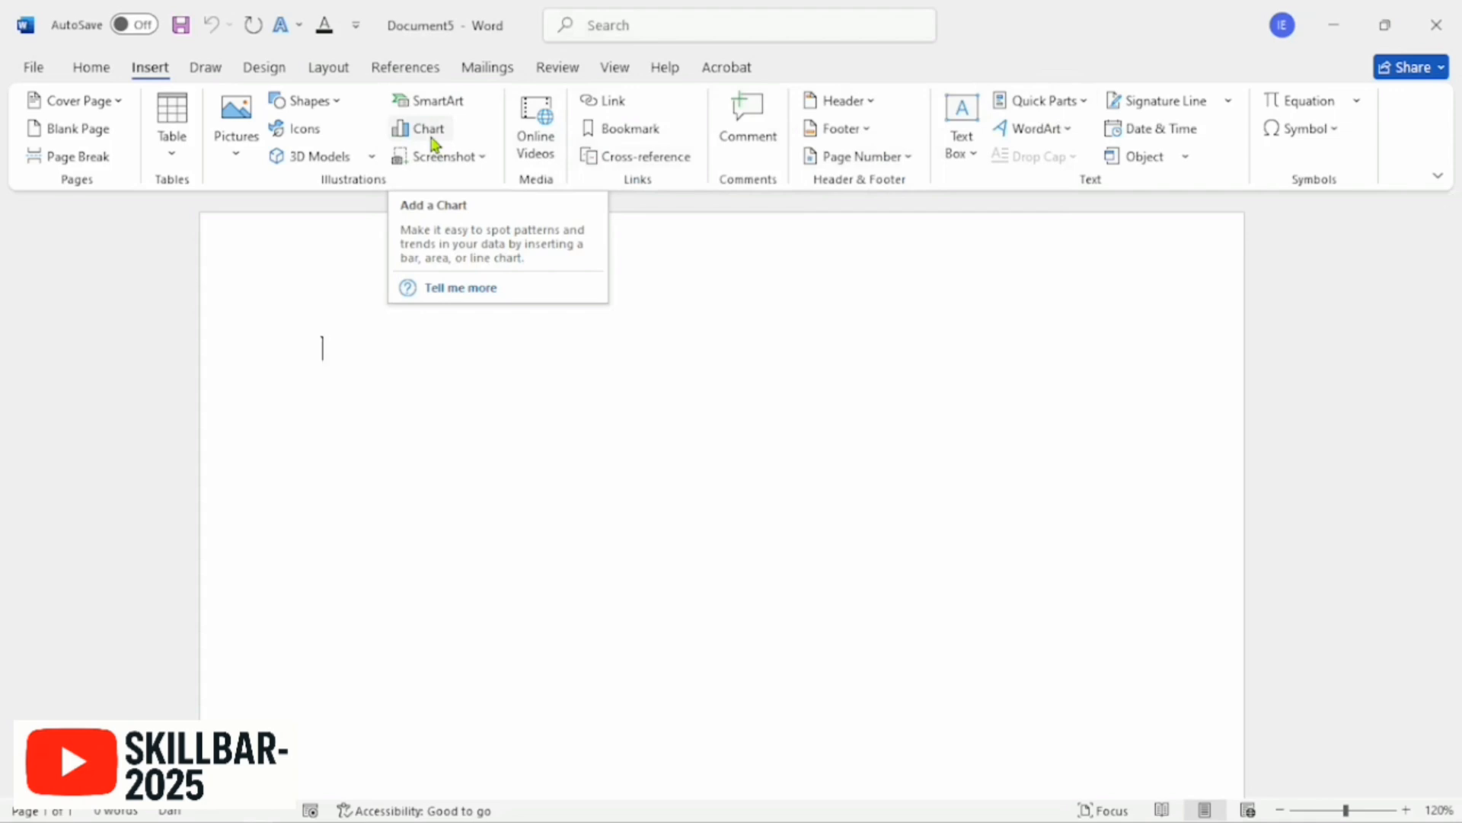
Step: Look through the Line, Pie, Bar and Area chart types offered for insertion, and leave without inserting a chart
{"action": "left_click", "coordinate": [431, 139]}
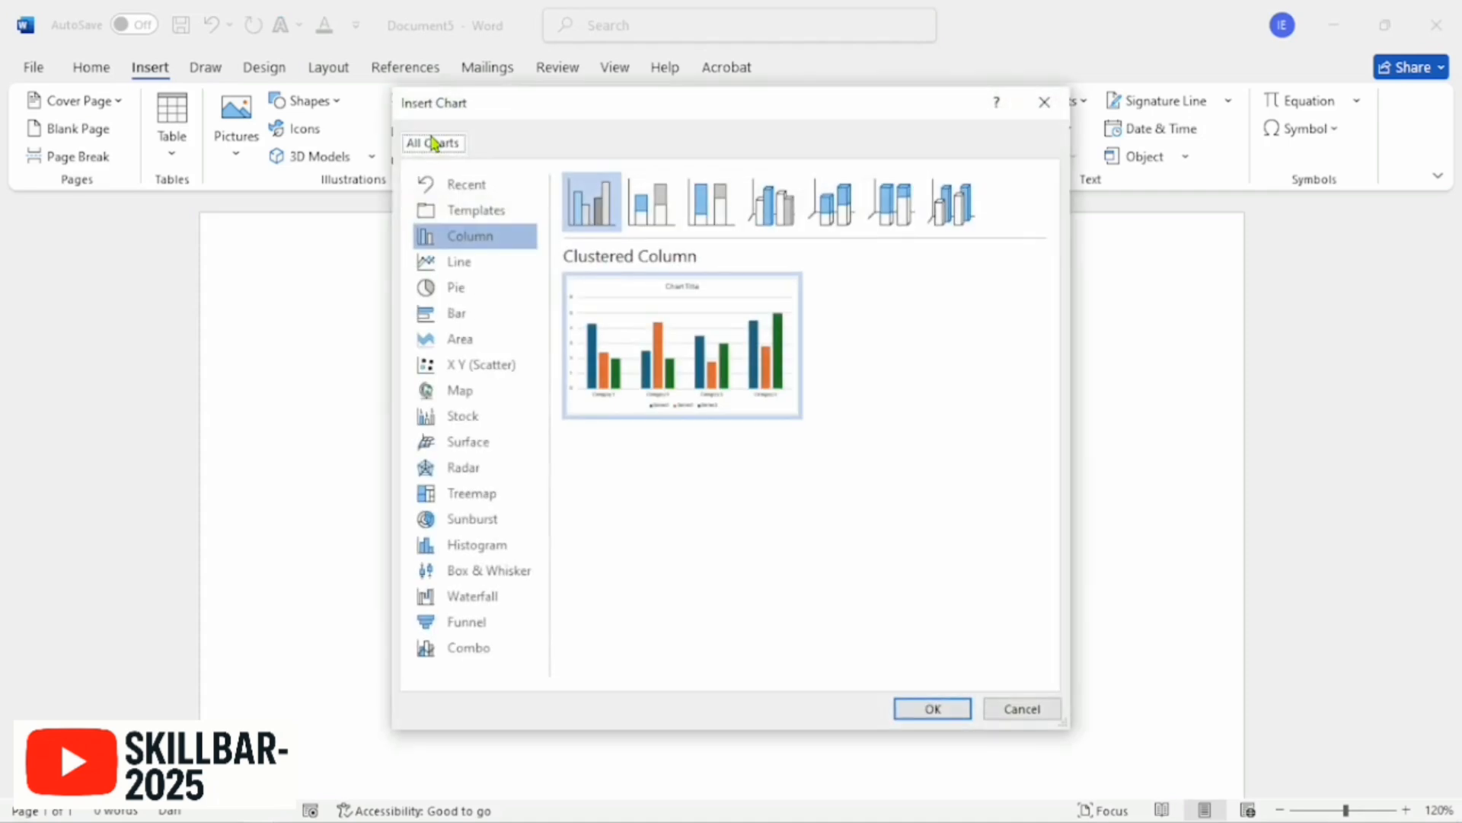
{"action": "mouse_move", "coordinate": [634, 394]}
{"action": "left_click", "coordinate": [454, 265]}
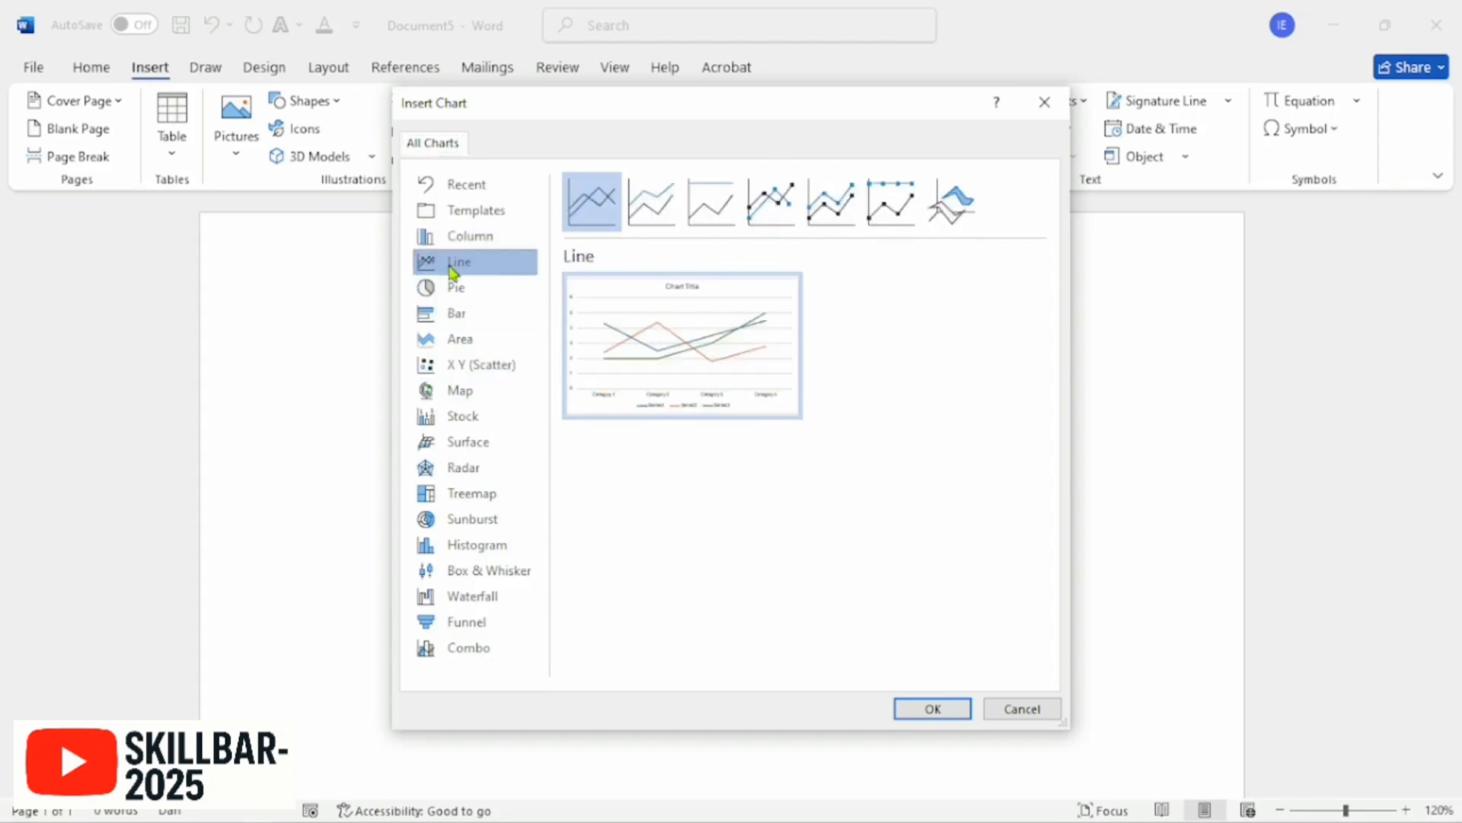
{"action": "left_click", "coordinate": [455, 291]}
{"action": "left_click", "coordinate": [459, 315]}
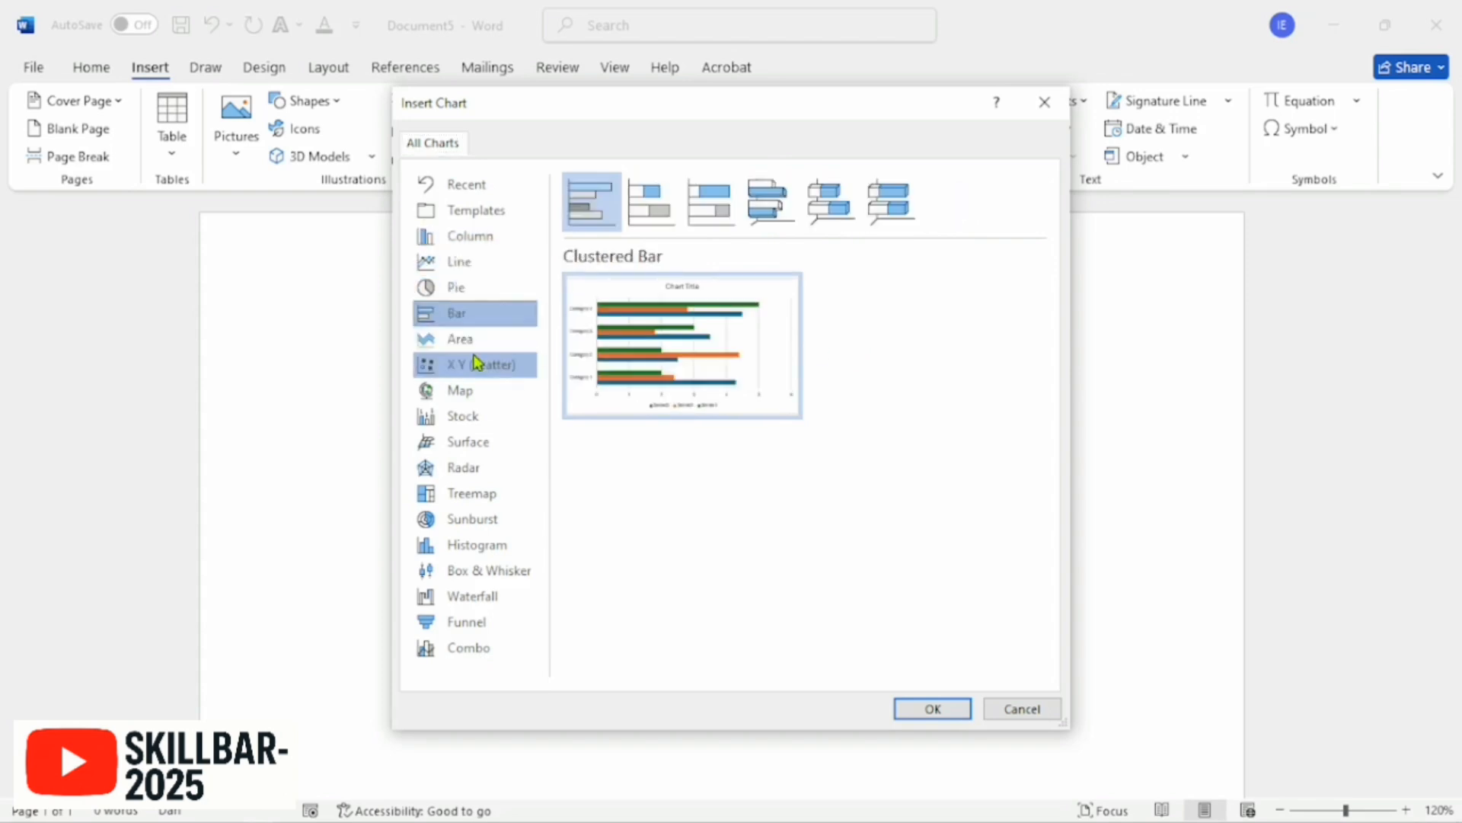
{"action": "left_click", "coordinate": [459, 340]}
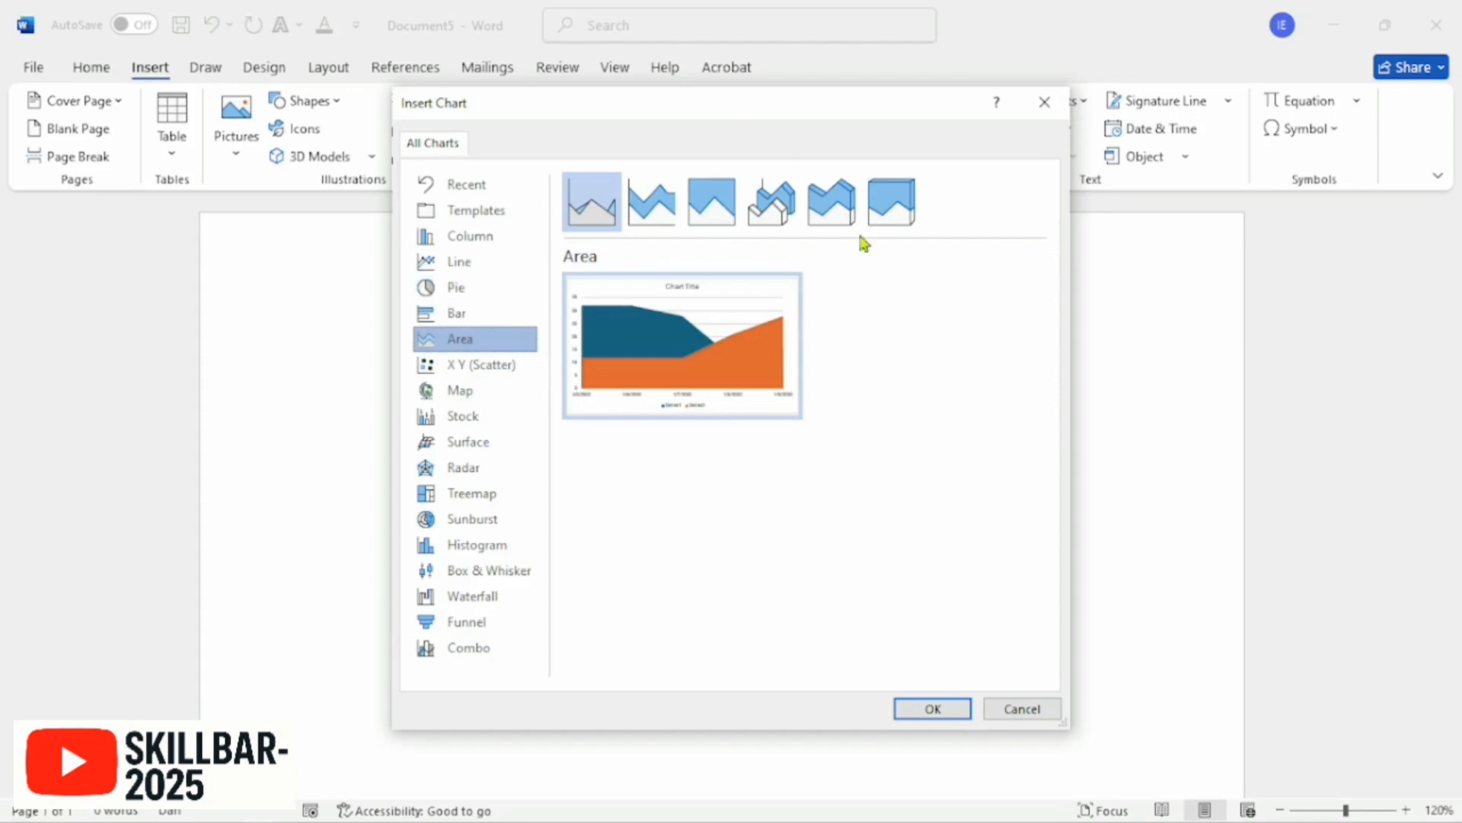
{"action": "left_click", "coordinate": [1045, 105]}
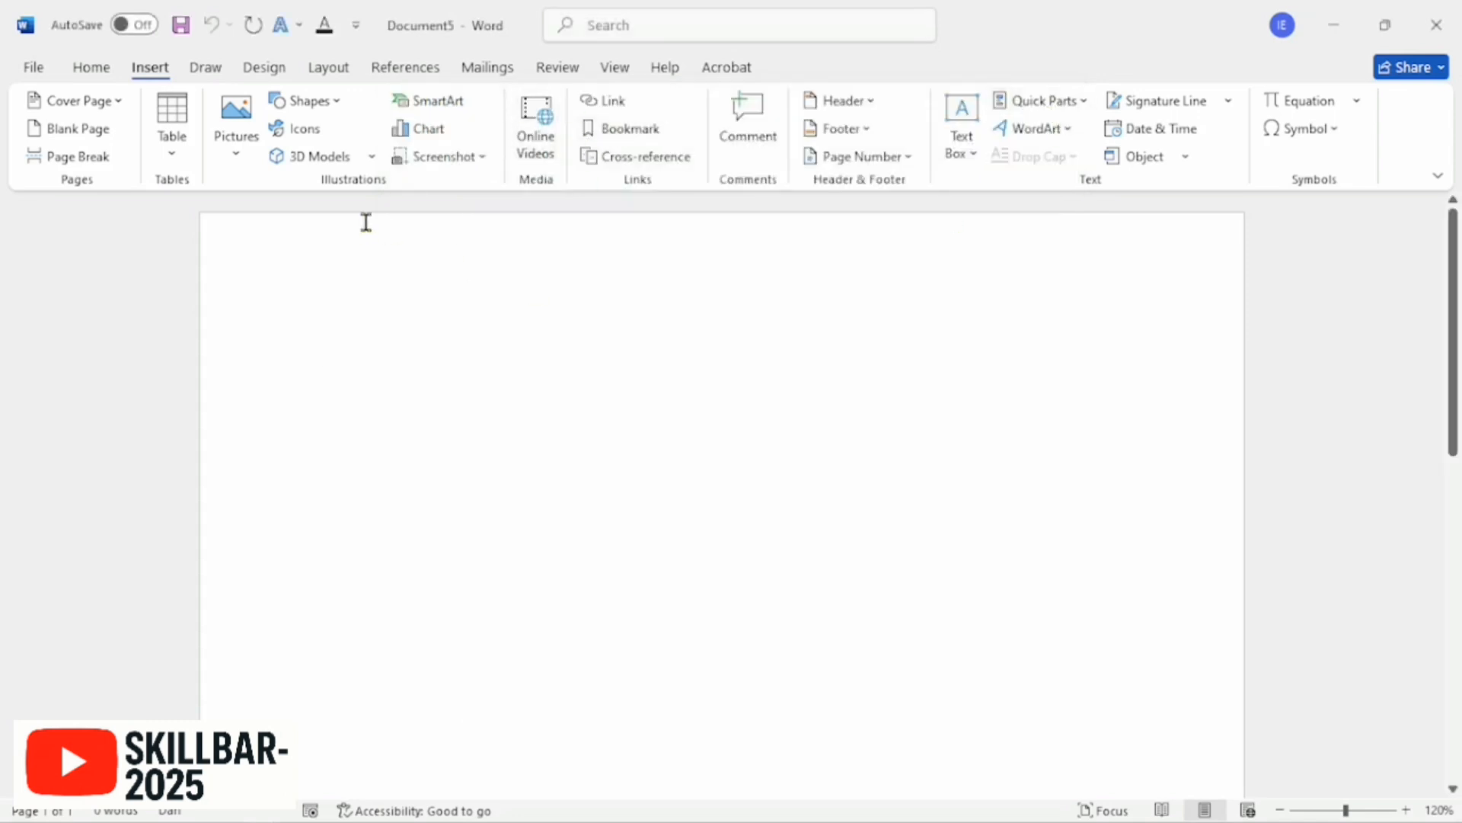
Step: Display the open windows available for insertion as a screenshot in the blank document
{"action": "left_click", "coordinate": [477, 158]}
{"action": "left_click", "coordinate": [478, 158]}
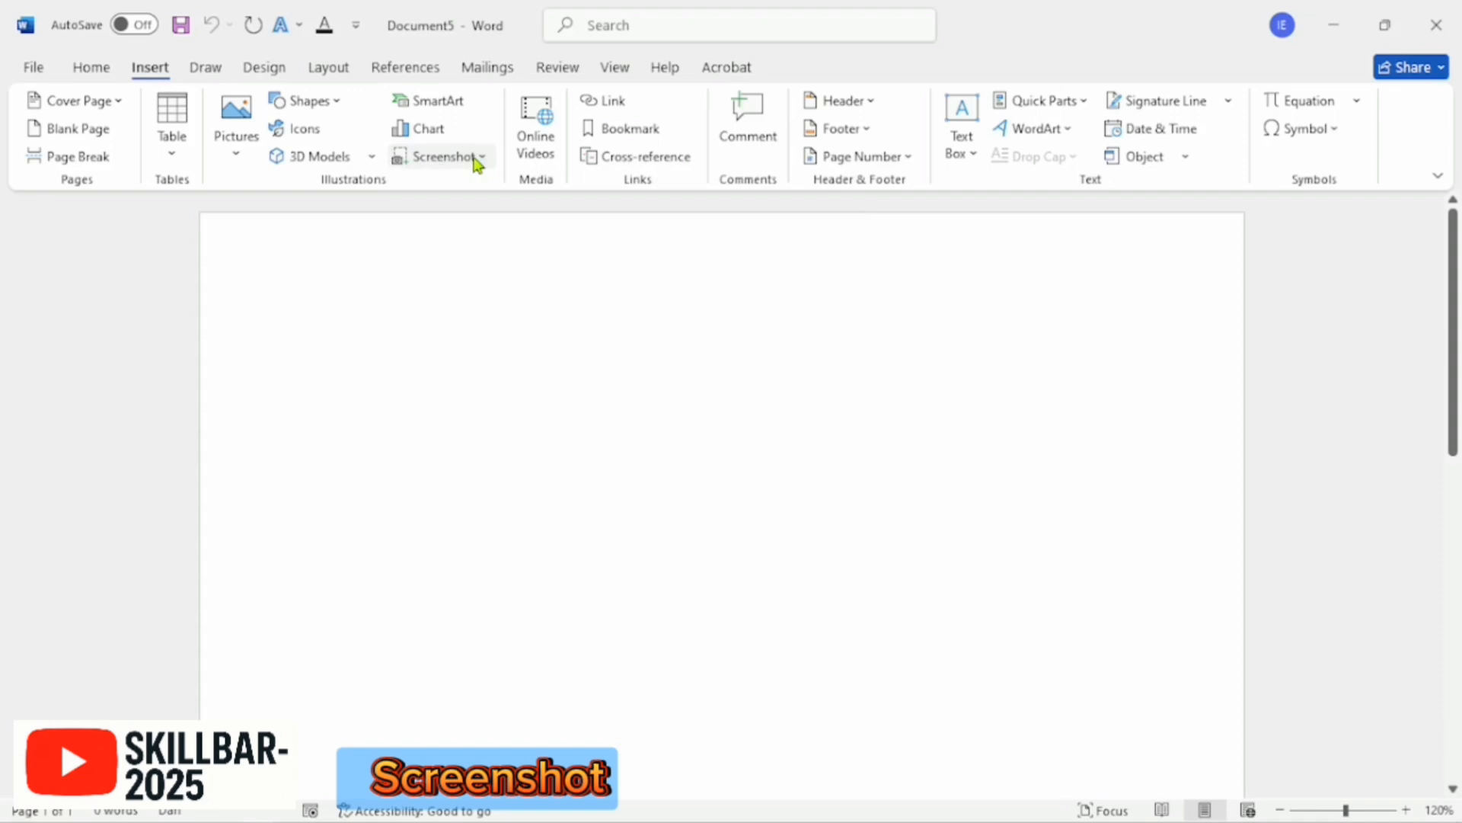
{"action": "left_click", "coordinate": [477, 158]}
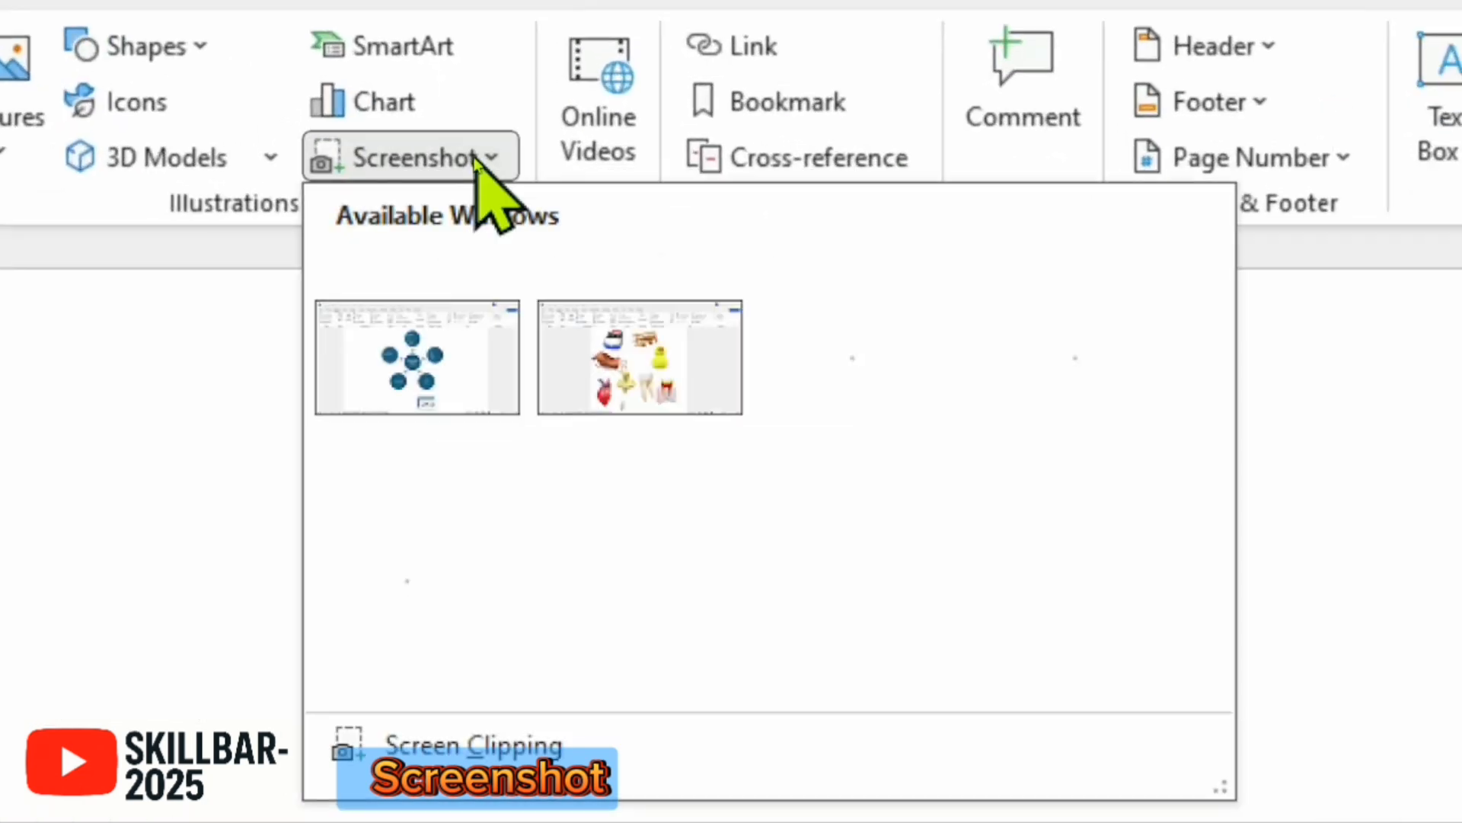